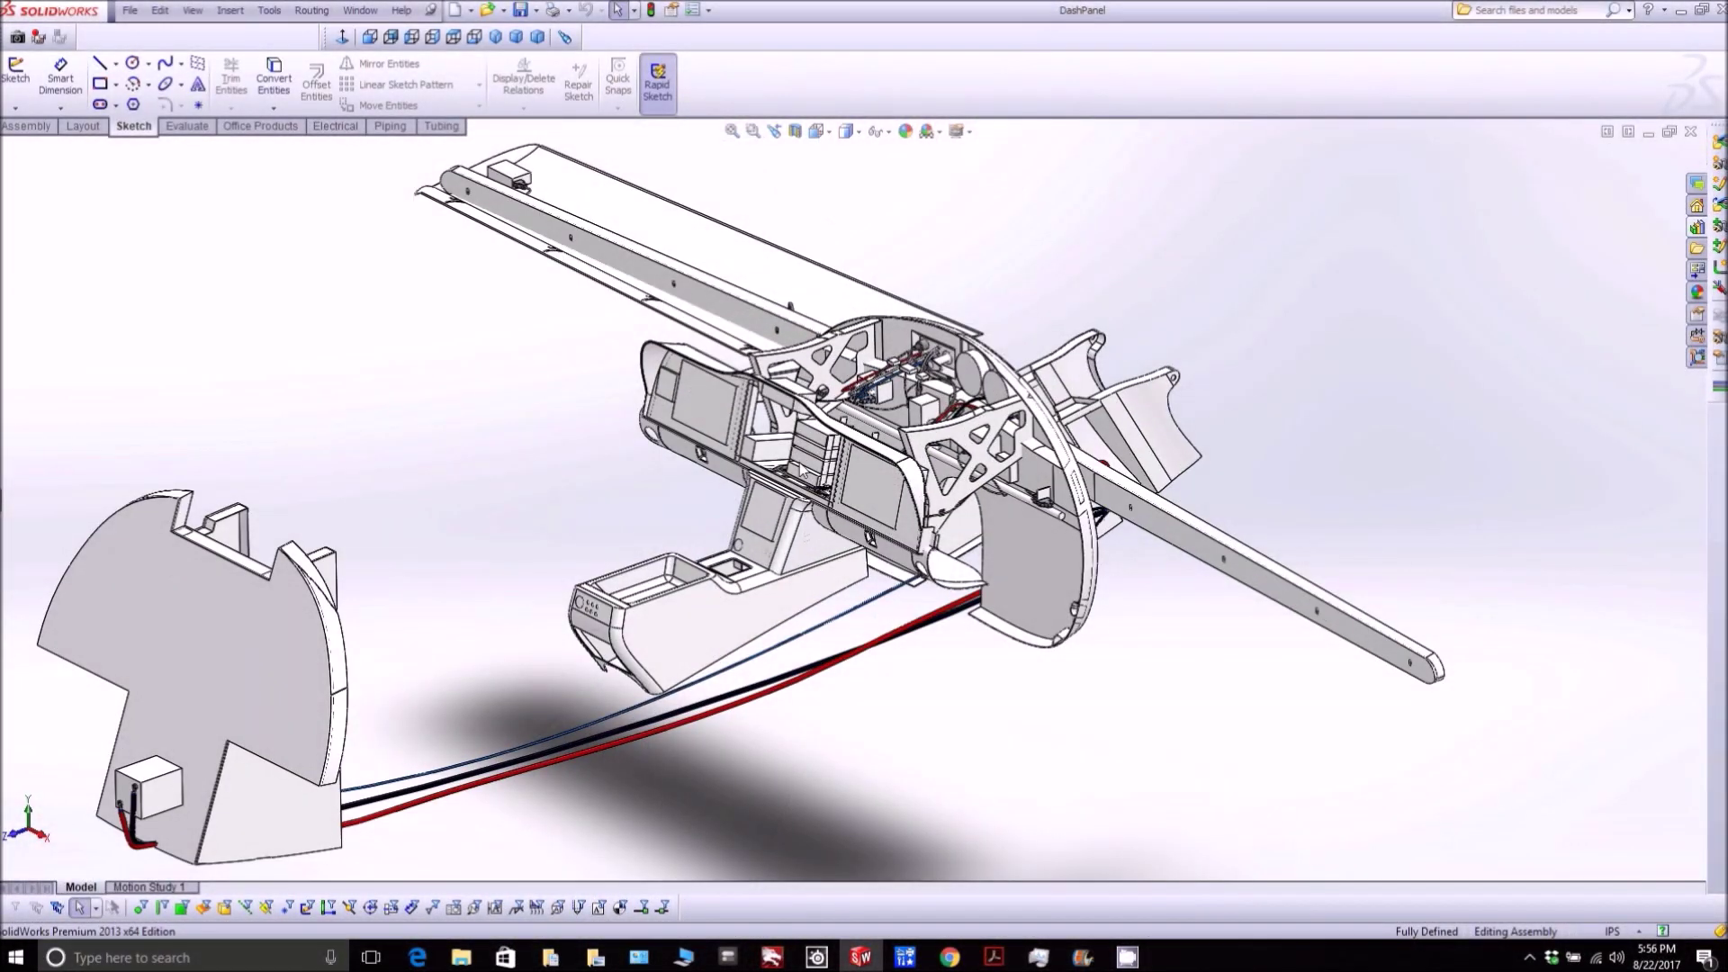
Step: Inspect the dash panel assembly and select the grey connector on the bracket at the cross tube's end
scroll(839, 450, down, 3)
middle_click(872, 454)
drag(889, 421, 911, 419)
scroll(911, 420, up, 5)
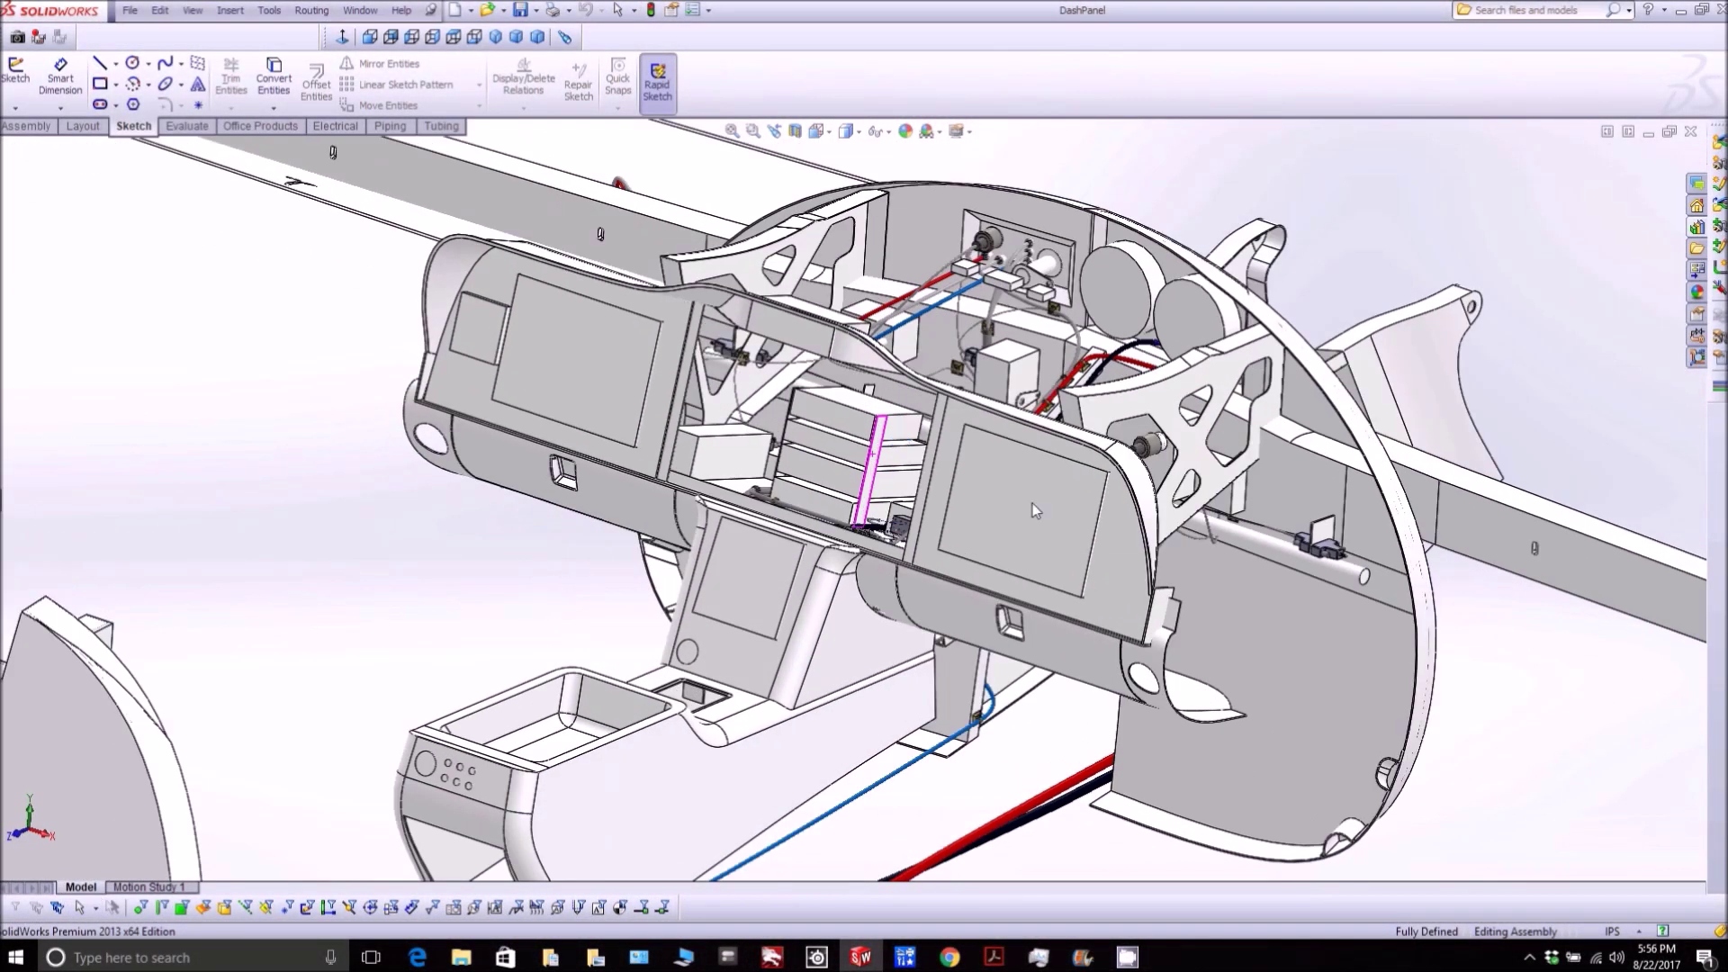
scroll(1175, 540, down, 8)
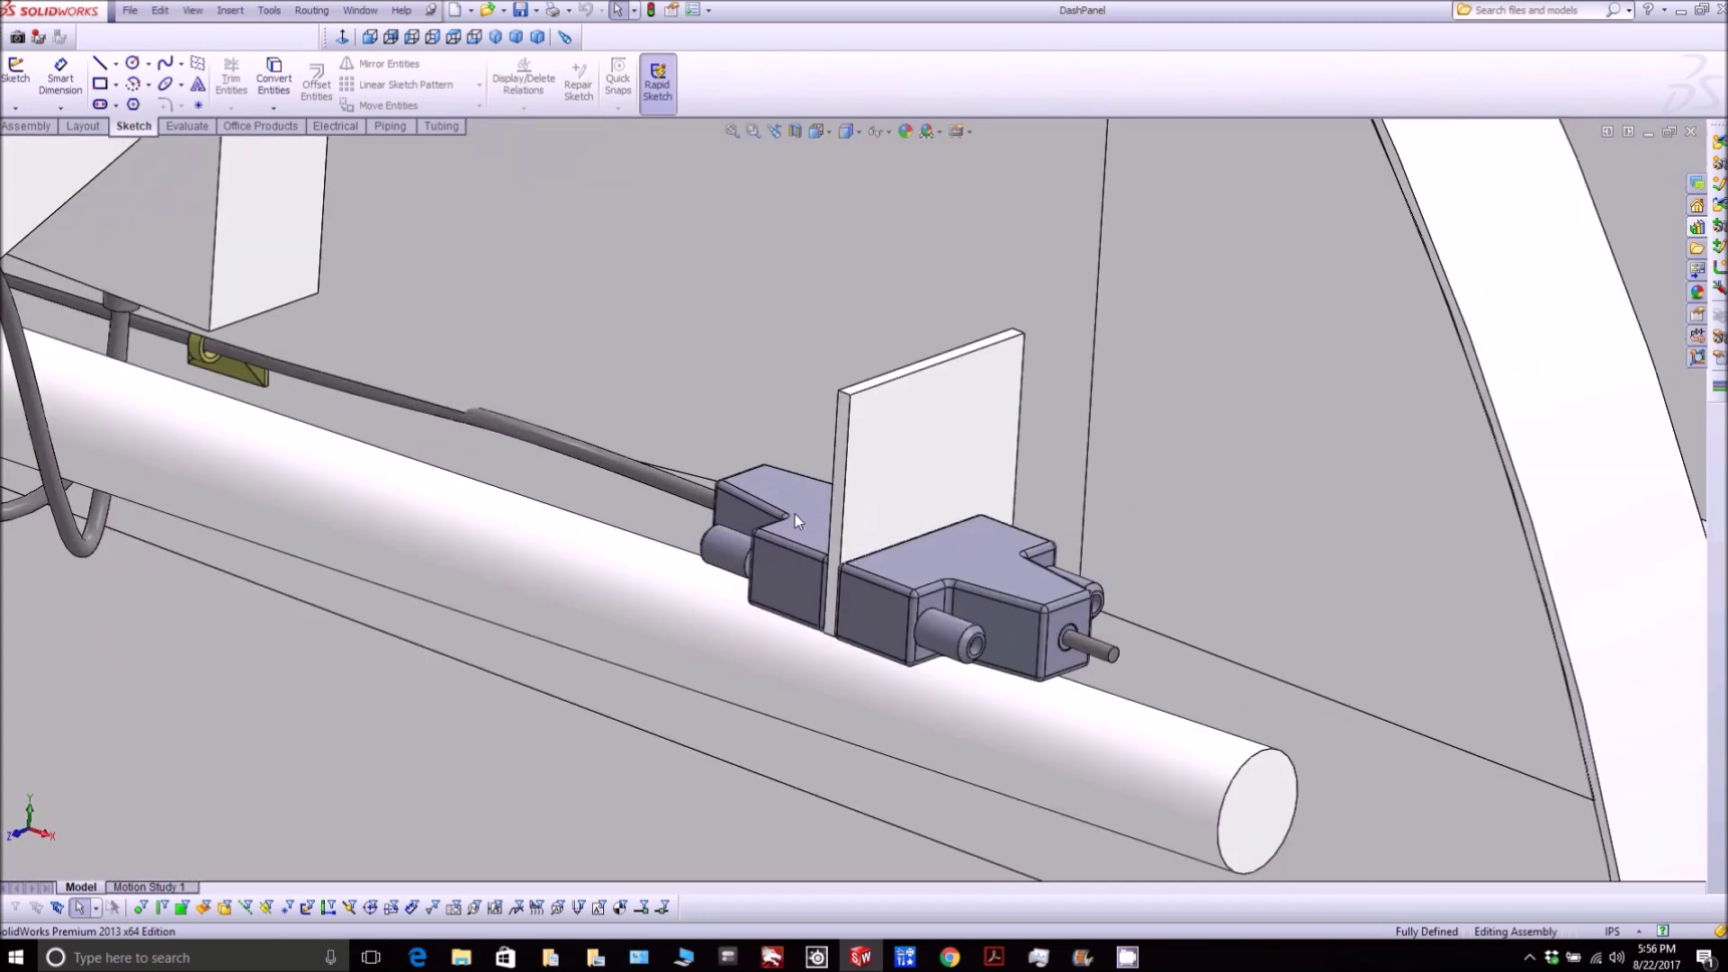
click(792, 511)
scroll(792, 512, down, 4)
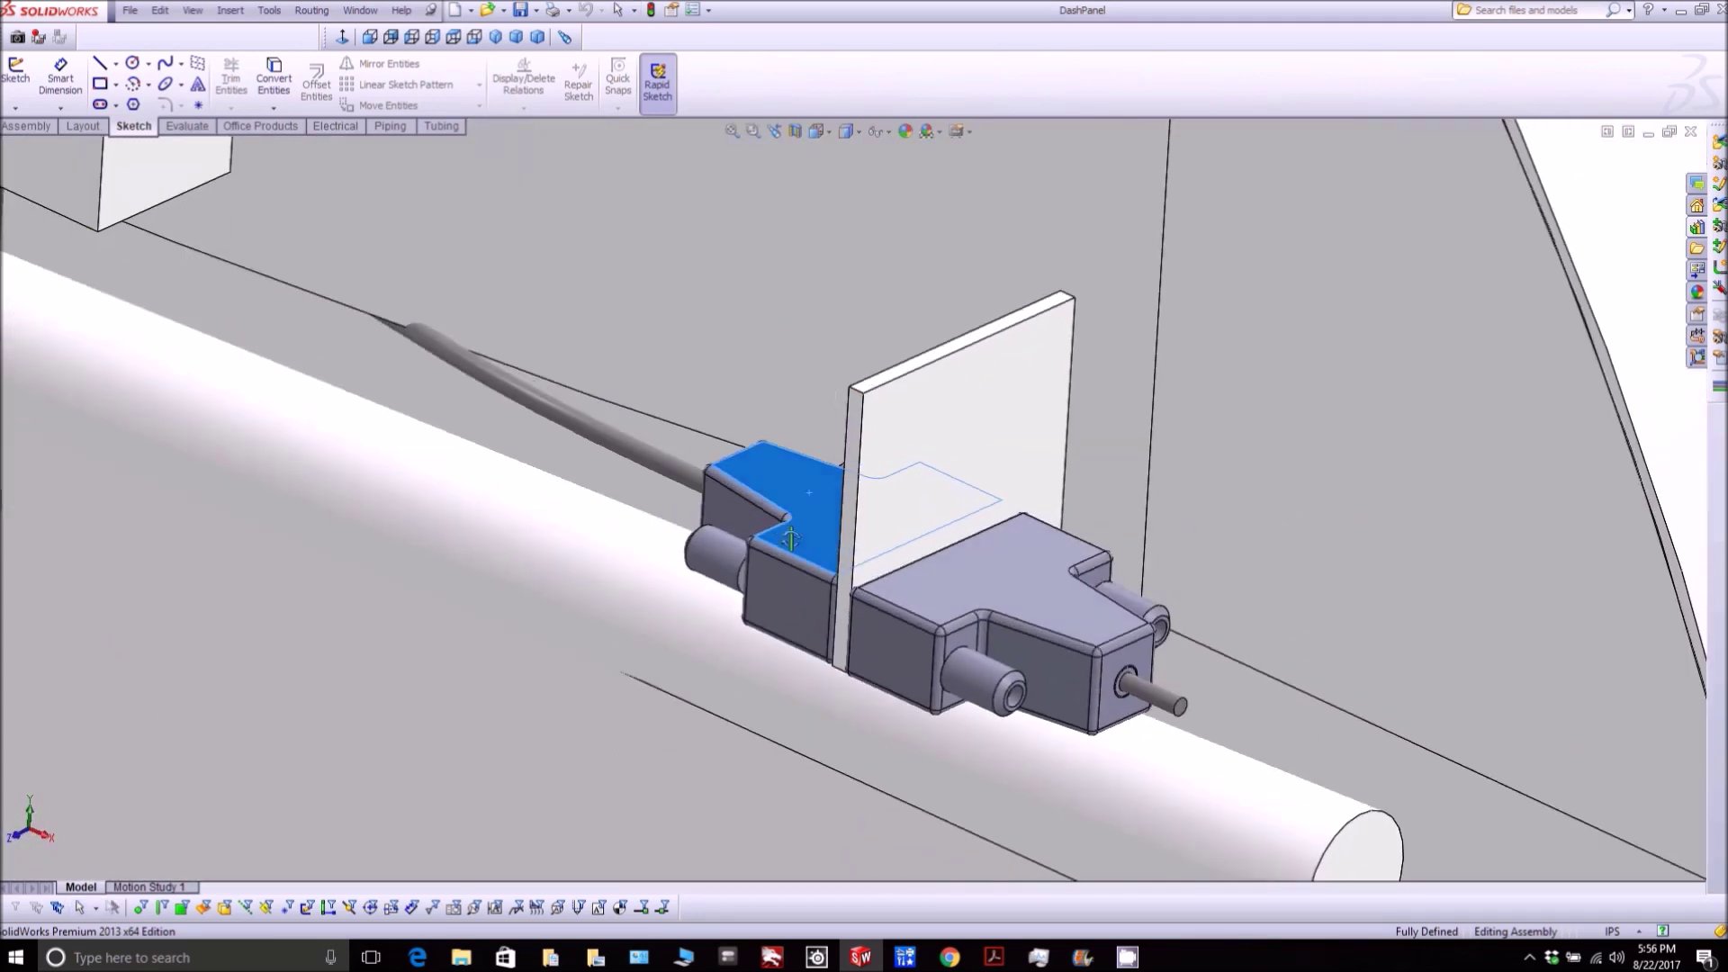
scroll(795, 581, up, 5)
scroll(846, 504, up, 3)
Step: Examine the bracket-mounted connector pair at the cross tube's opposite end and highlight its cable to trace the route toward the centre
scroll(501, 356, down, 10)
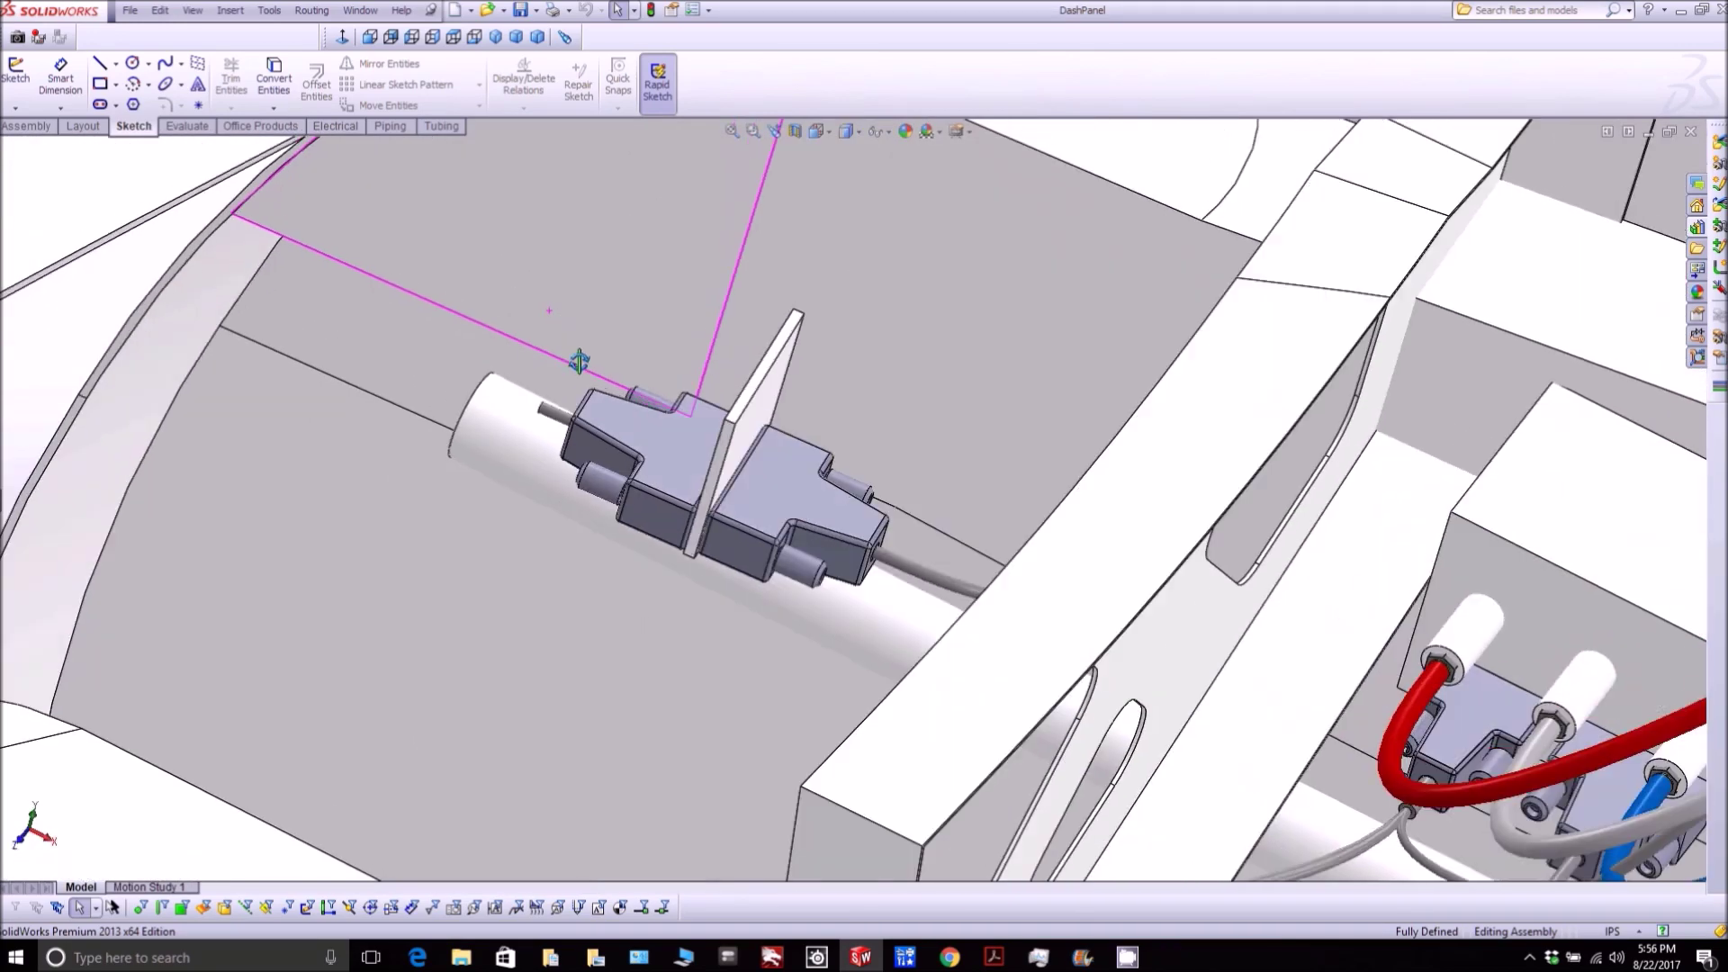
scroll(579, 362, down, 1)
click(799, 510)
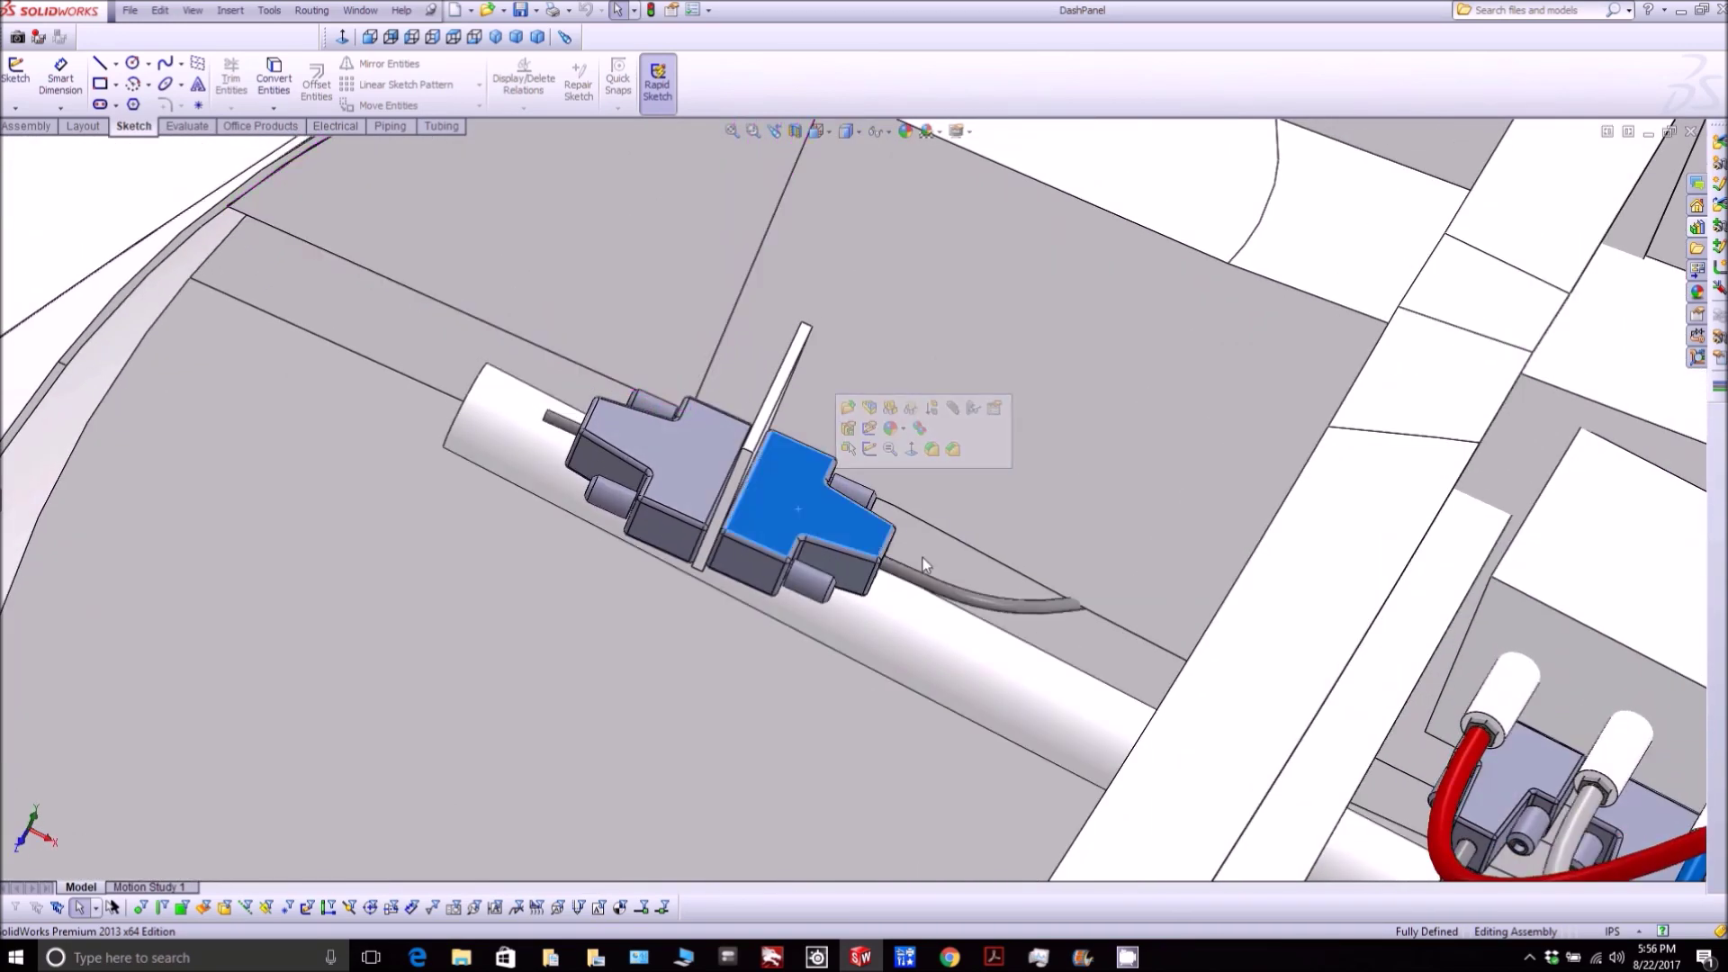
click(967, 601)
scroll(1125, 646, up, 8)
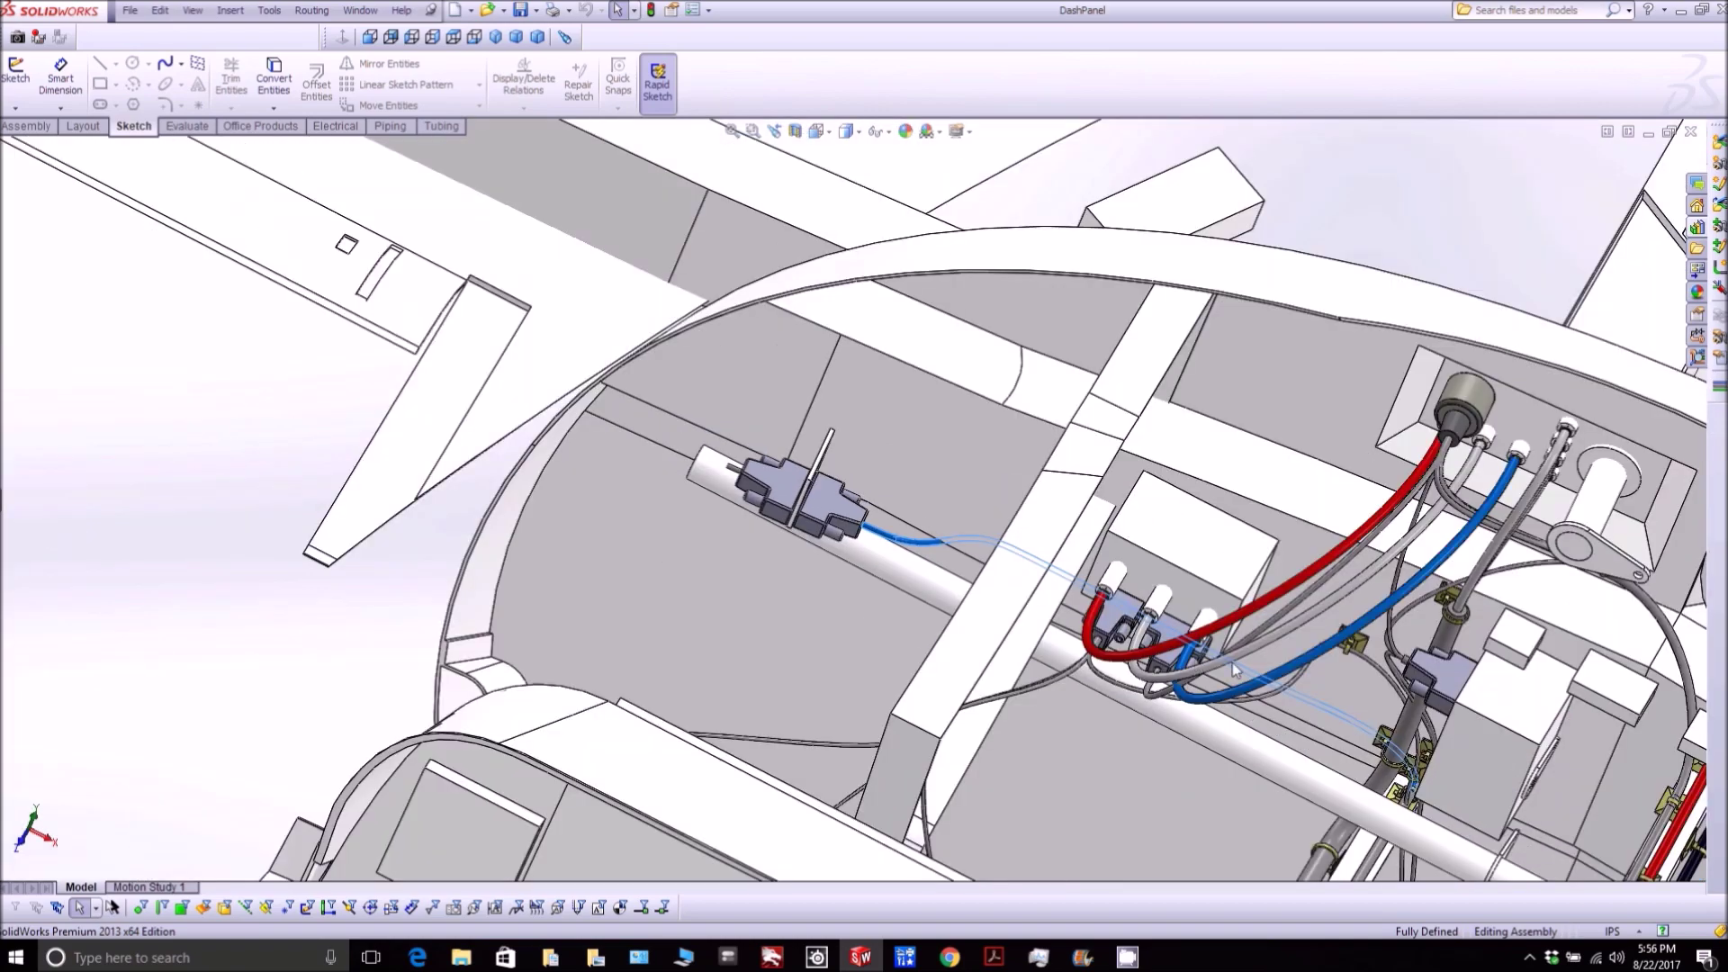
scroll(1206, 720, down, 6)
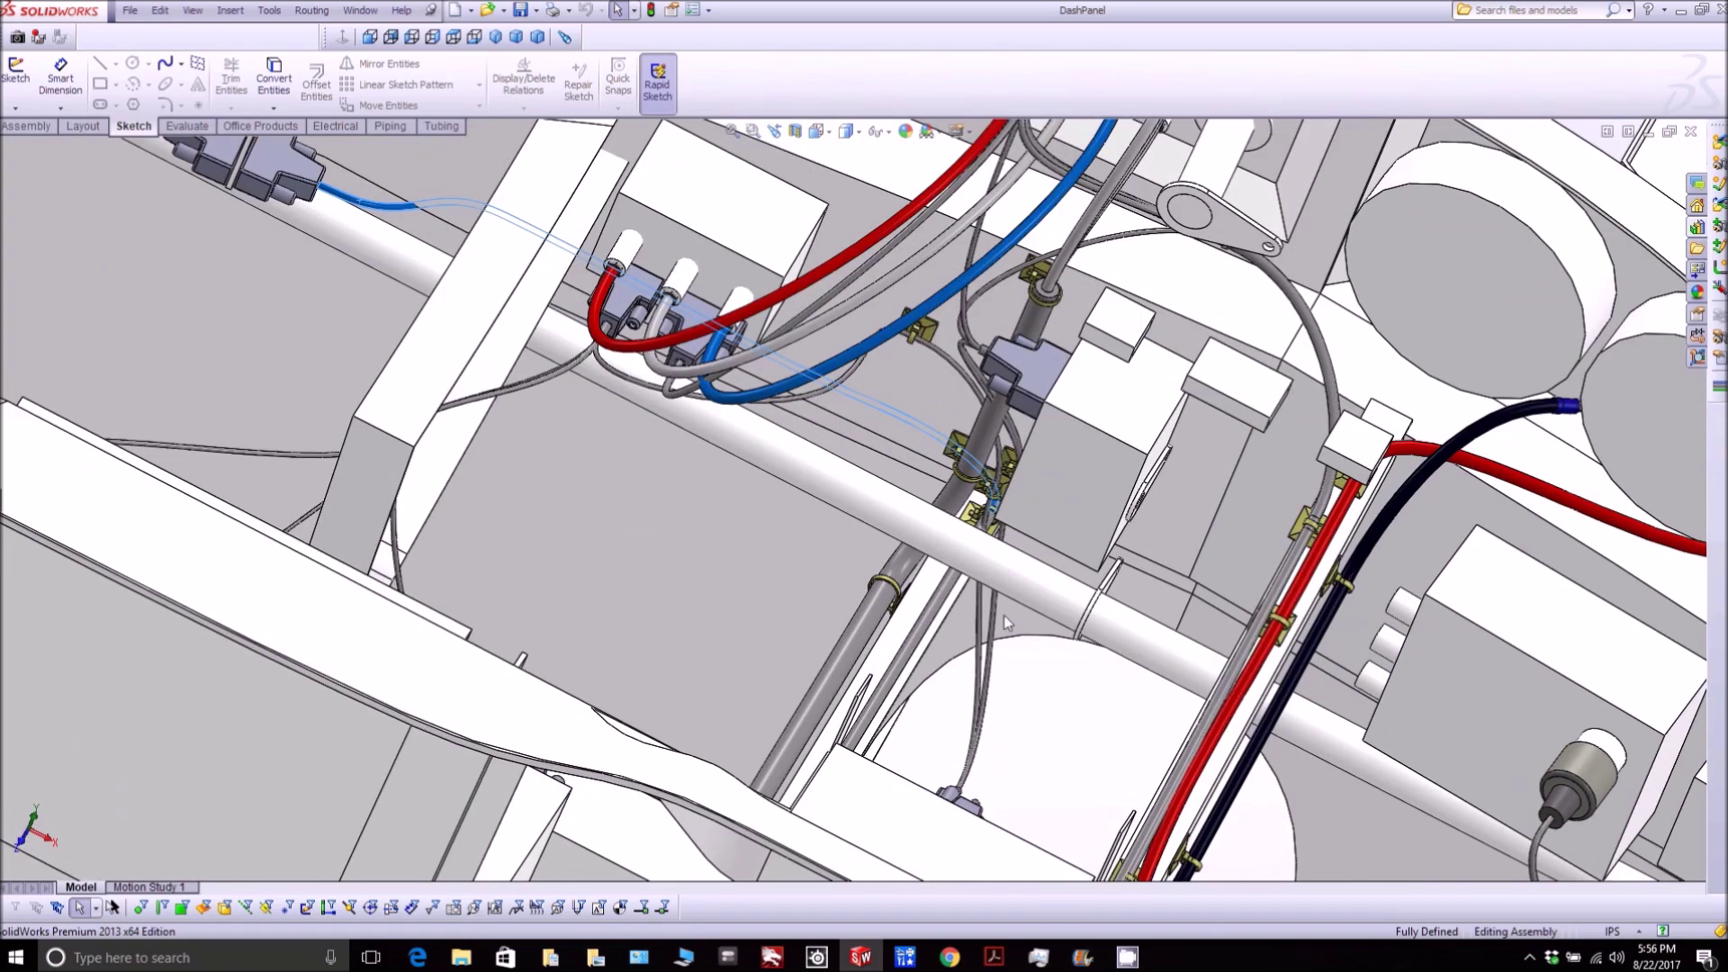
scroll(803, 484, up, 5)
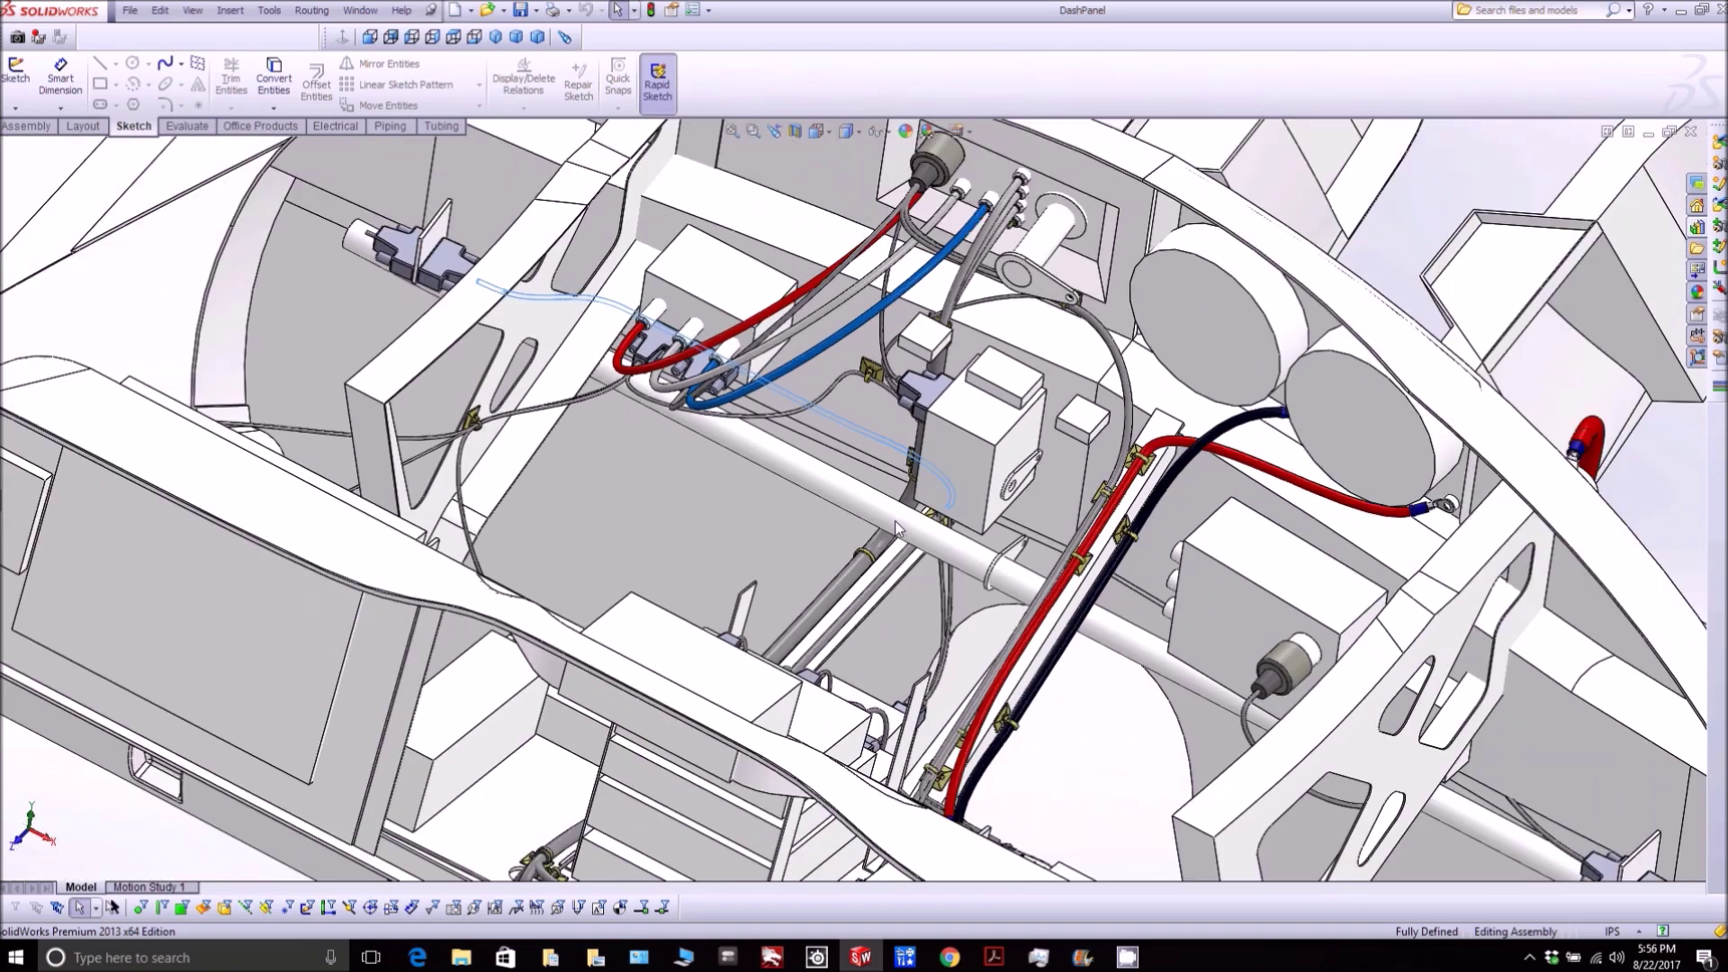
Step: Examine the large box with the round cable connector behind the dash, selecting its front face
scroll(1137, 607, down, 8)
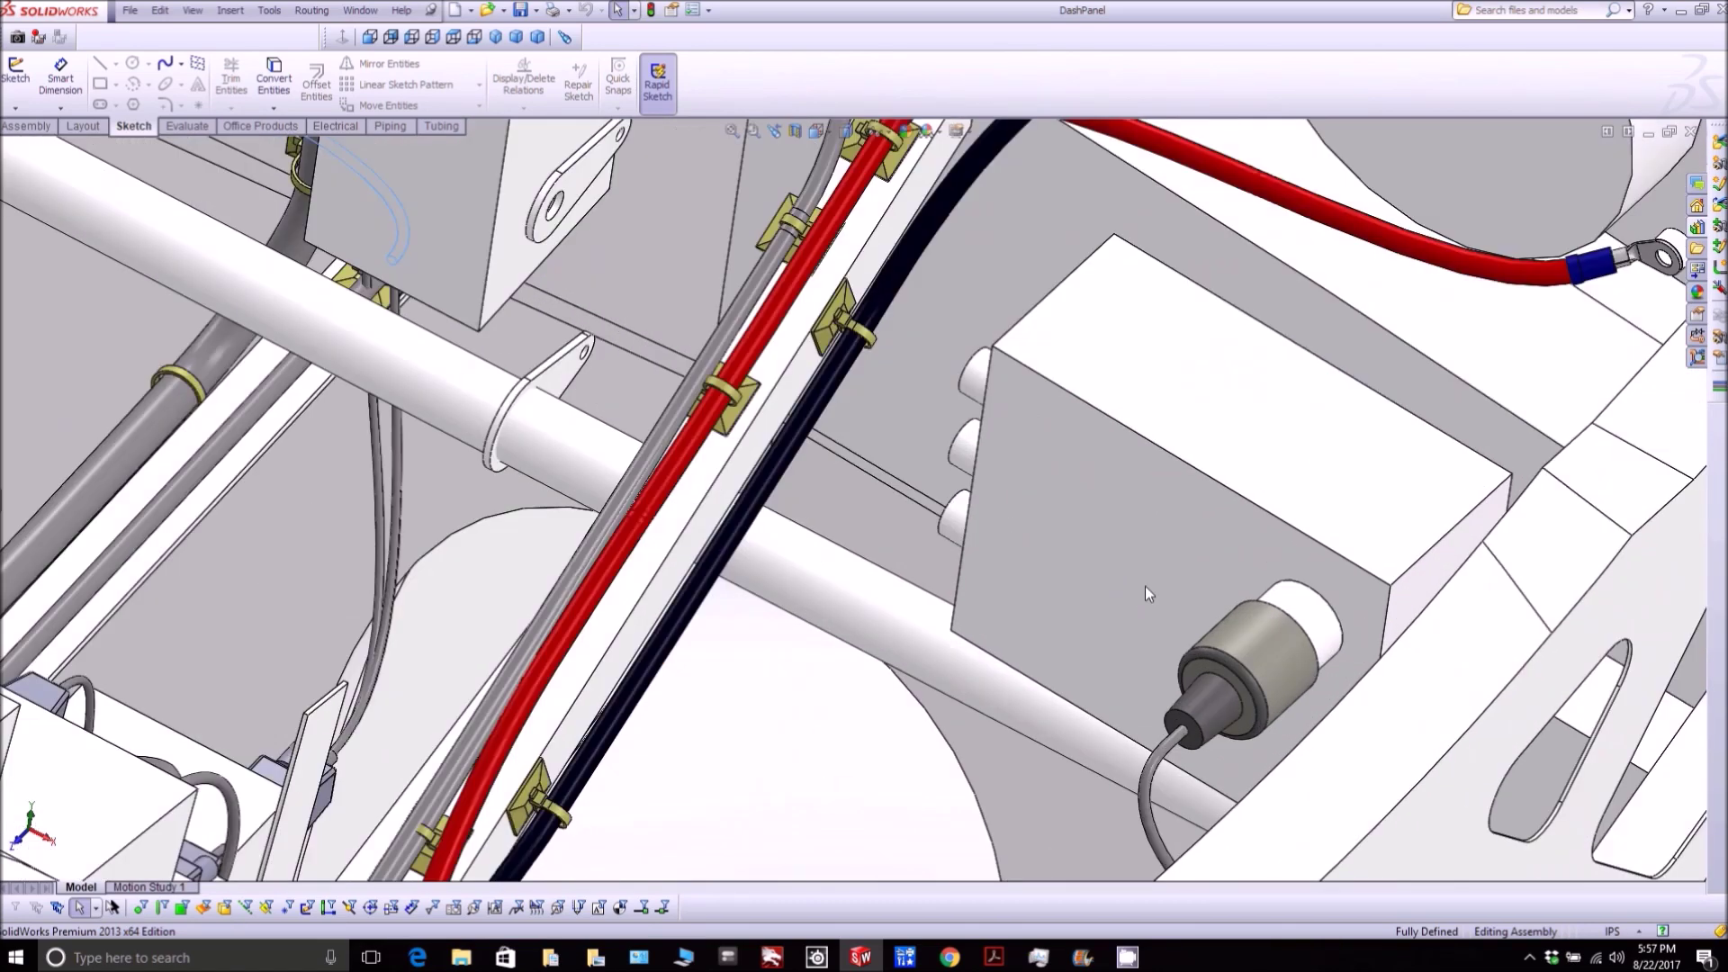
click(1151, 538)
scroll(1179, 580, up, 4)
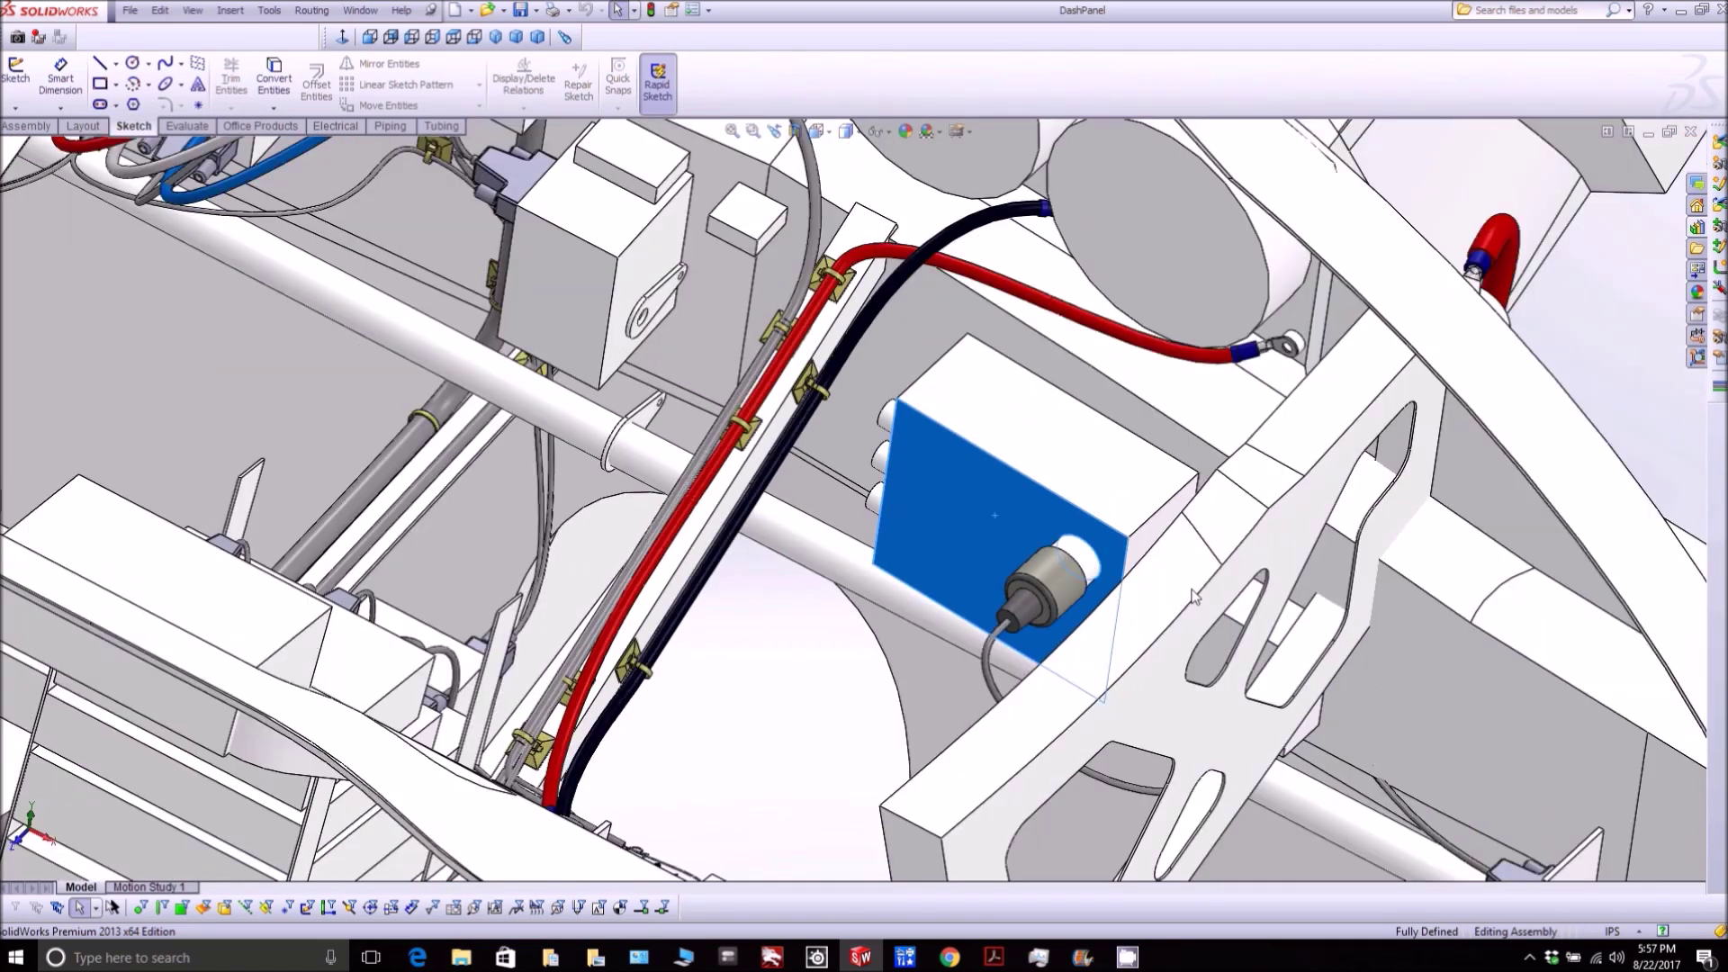
scroll(1197, 585, down, 2)
drag(1155, 579, 1200, 624)
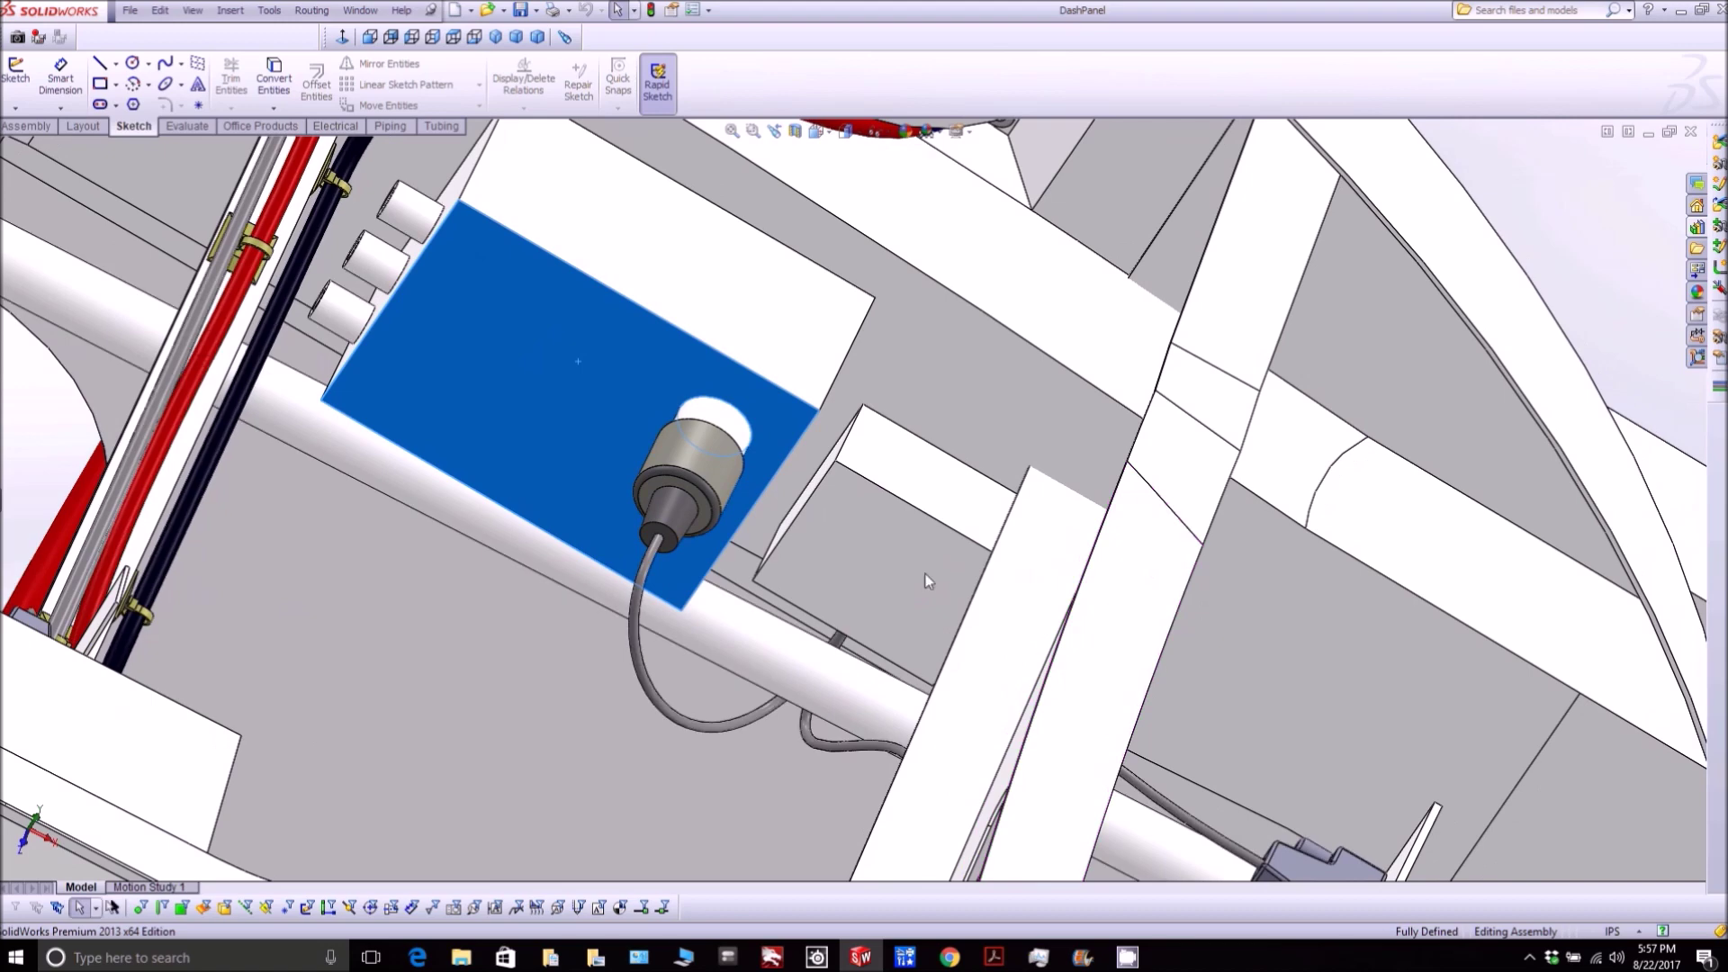
Step: Inspect the smaller box between the large box and the support rib, selecting its front face
click(898, 567)
click(898, 567)
drag(878, 601, 861, 584)
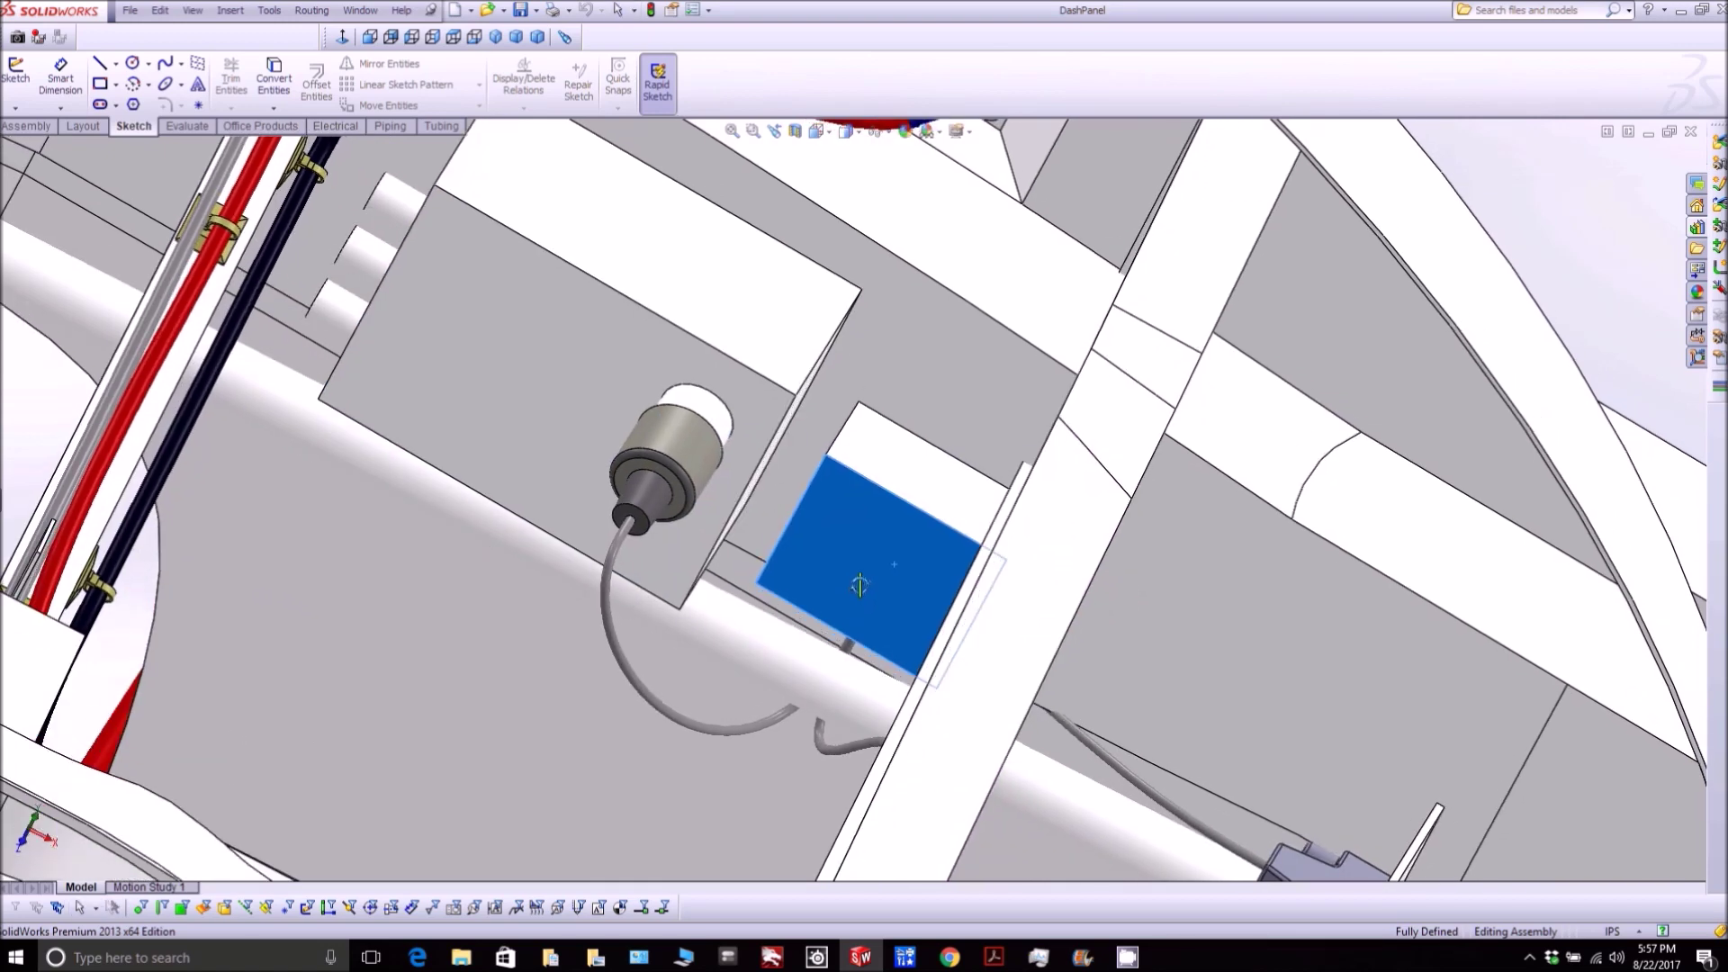
scroll(864, 574, up, 1)
scroll(864, 574, up, 5)
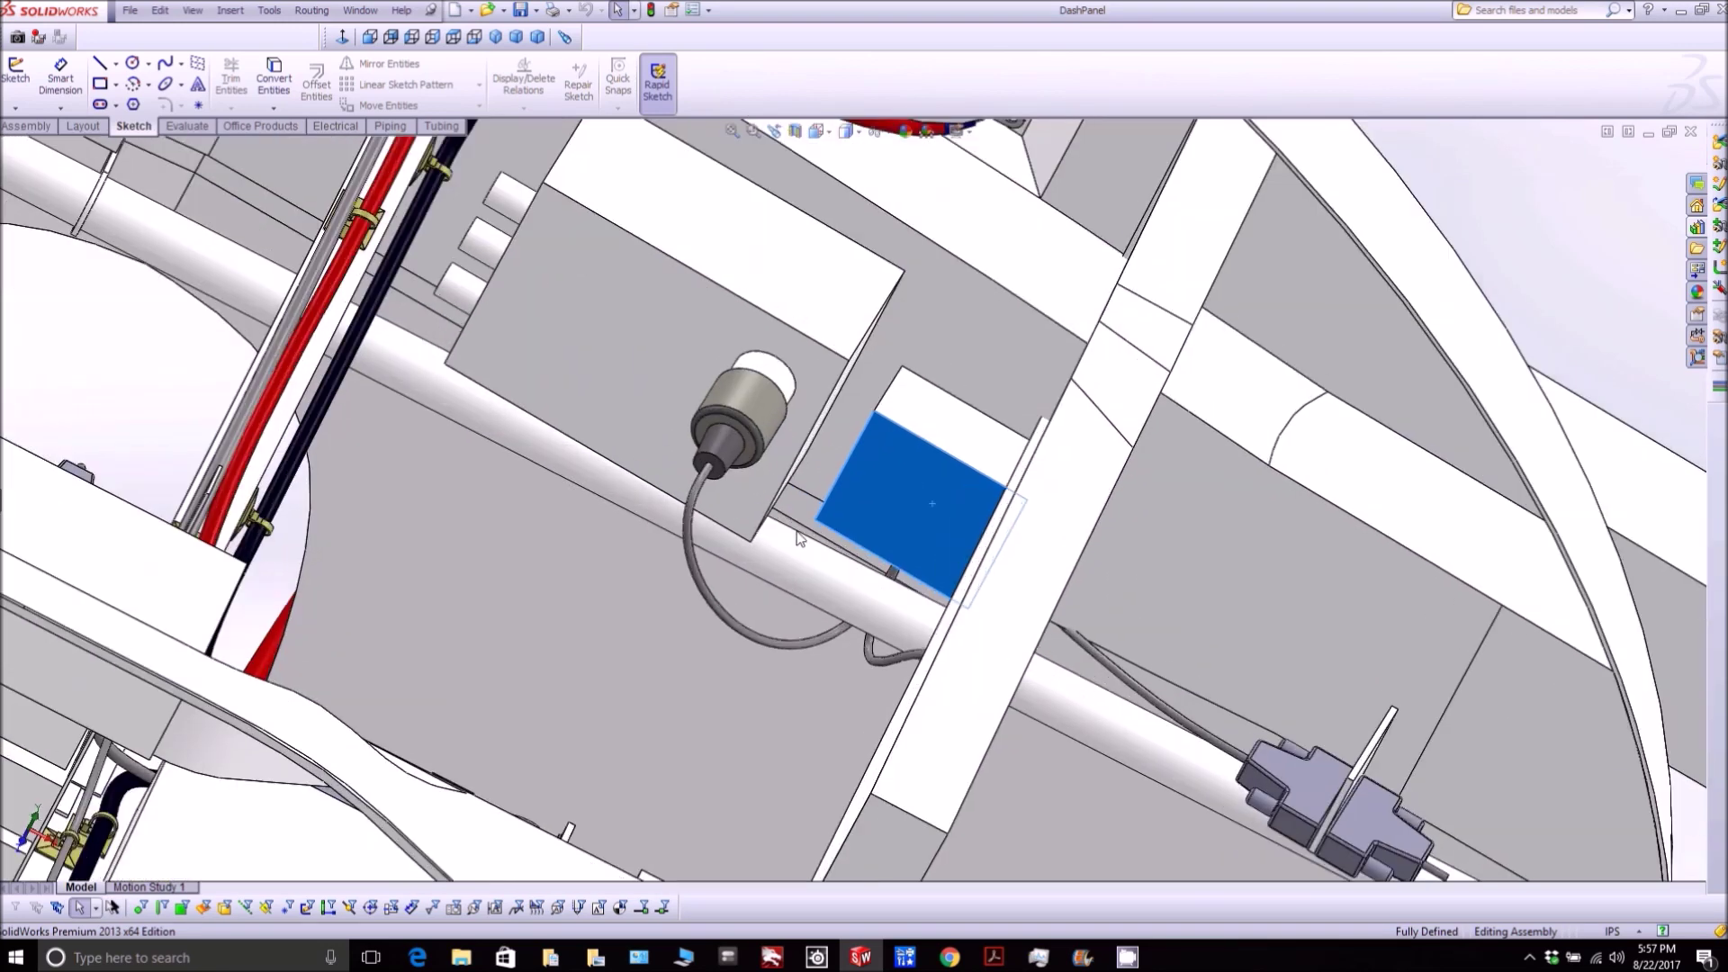
scroll(801, 538, down, 5)
scroll(551, 525, up, 2)
Step: Examine the centre console below the dash, highlighting the round control beneath its screen
drag(297, 559, 383, 612)
scroll(384, 612, up, 5)
scroll(640, 587, down, 8)
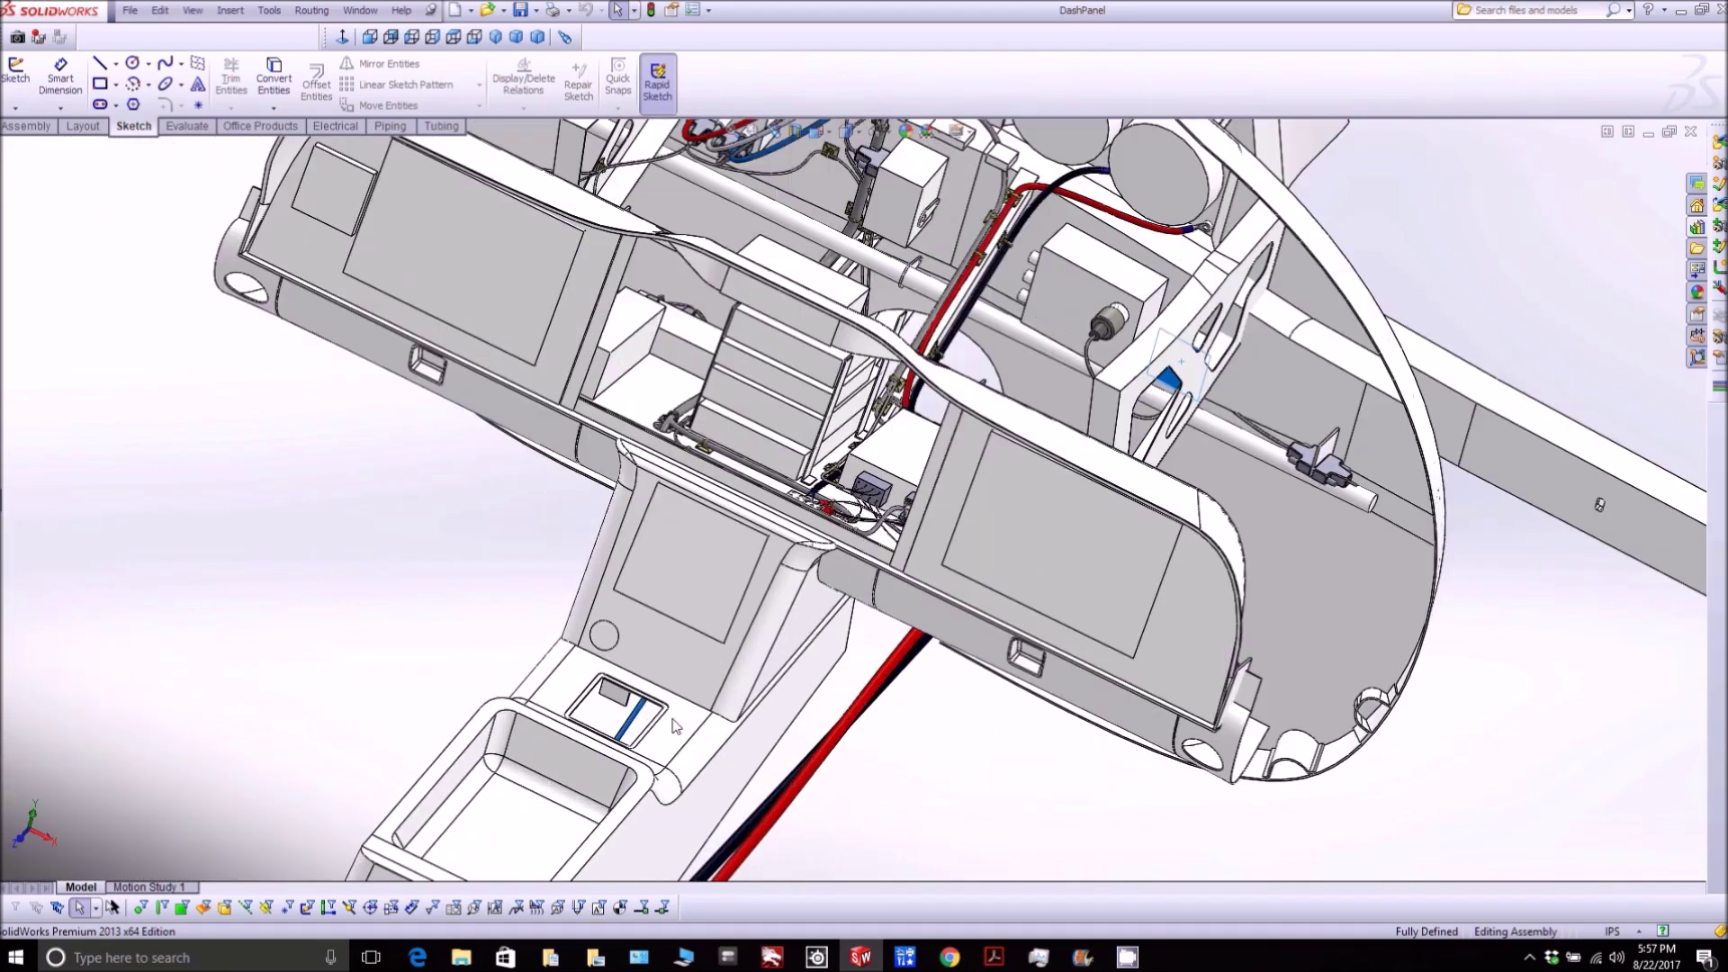
click(583, 411)
scroll(846, 572, up, 1)
drag(878, 577, 711, 243)
scroll(1002, 695, up, 3)
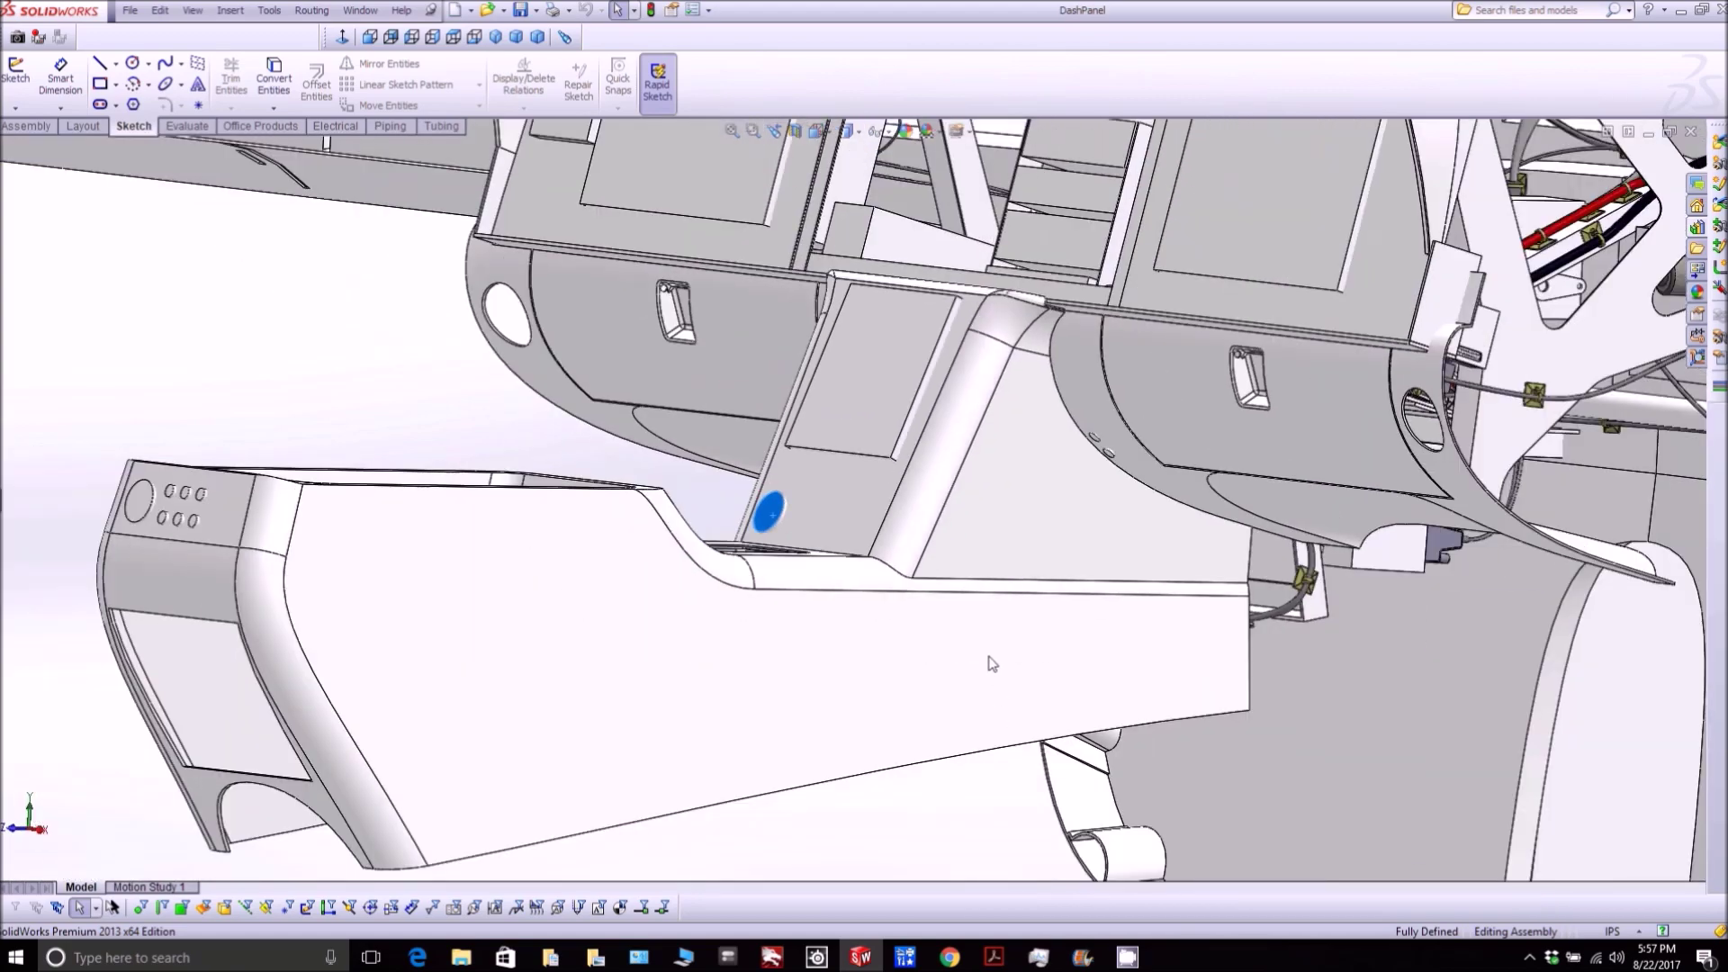
Step: Inspect the console's underside and highlight the thin cable leaving the back of the round control
scroll(988, 663, down, 1)
drag(982, 662, 911, 482)
scroll(959, 621, up, 5)
scroll(964, 654, down, 7)
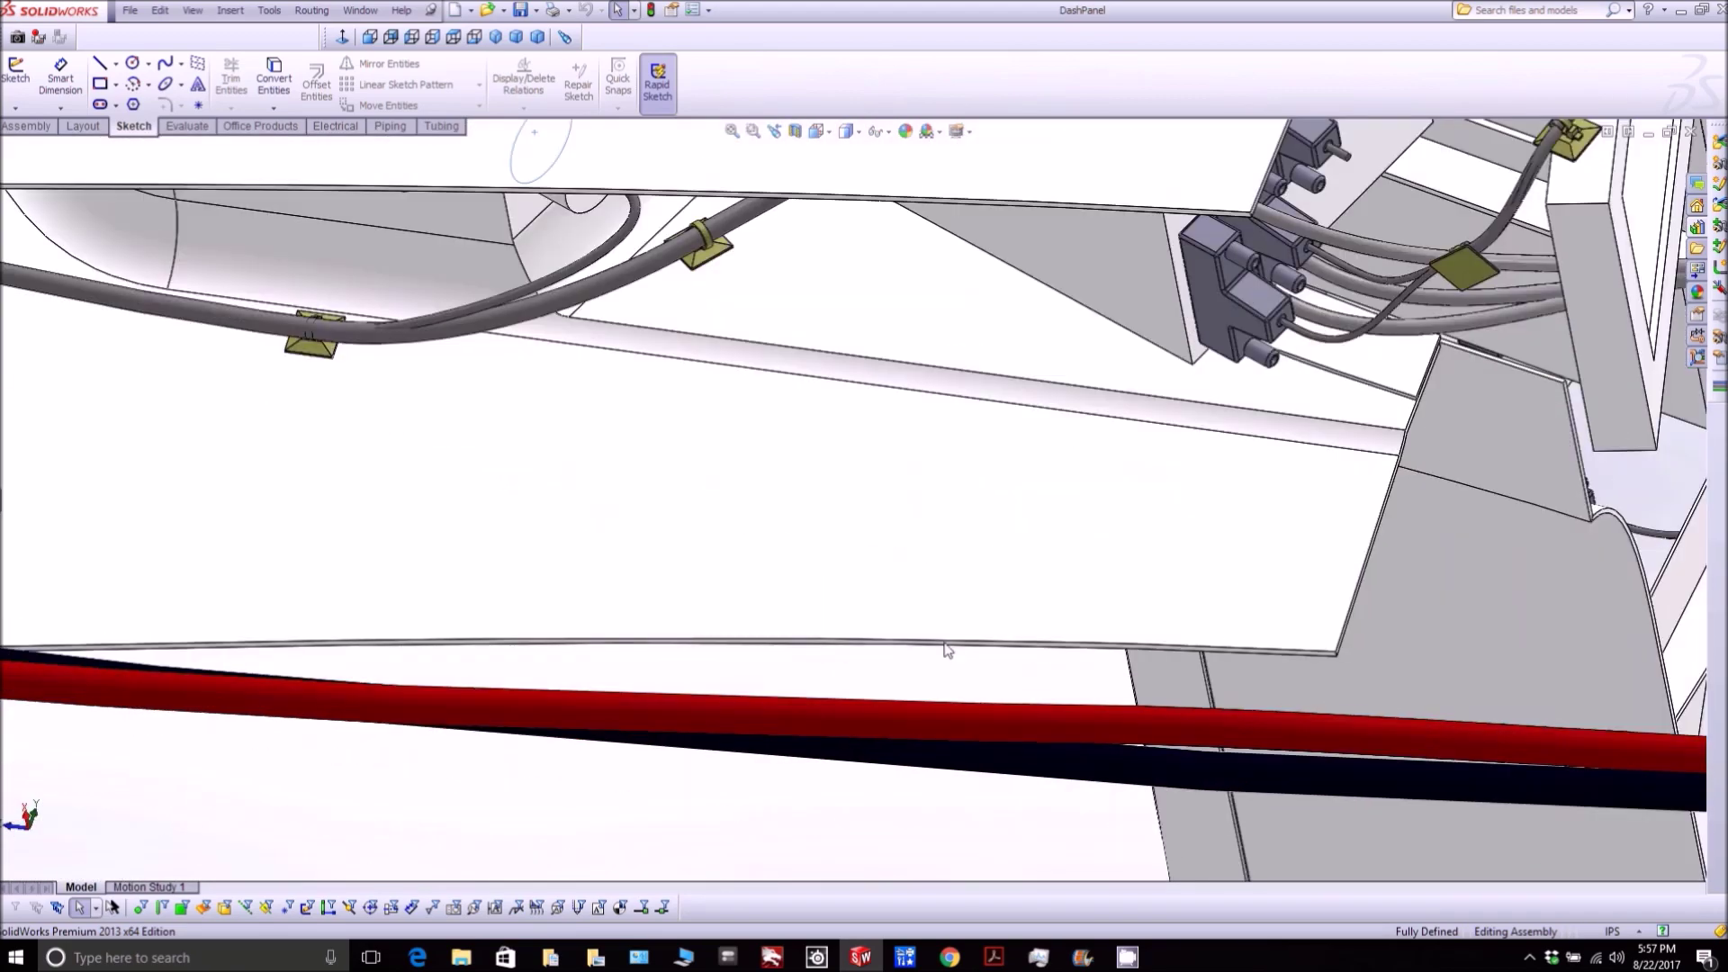
scroll(746, 369, up, 3)
scroll(684, 311, down, 6)
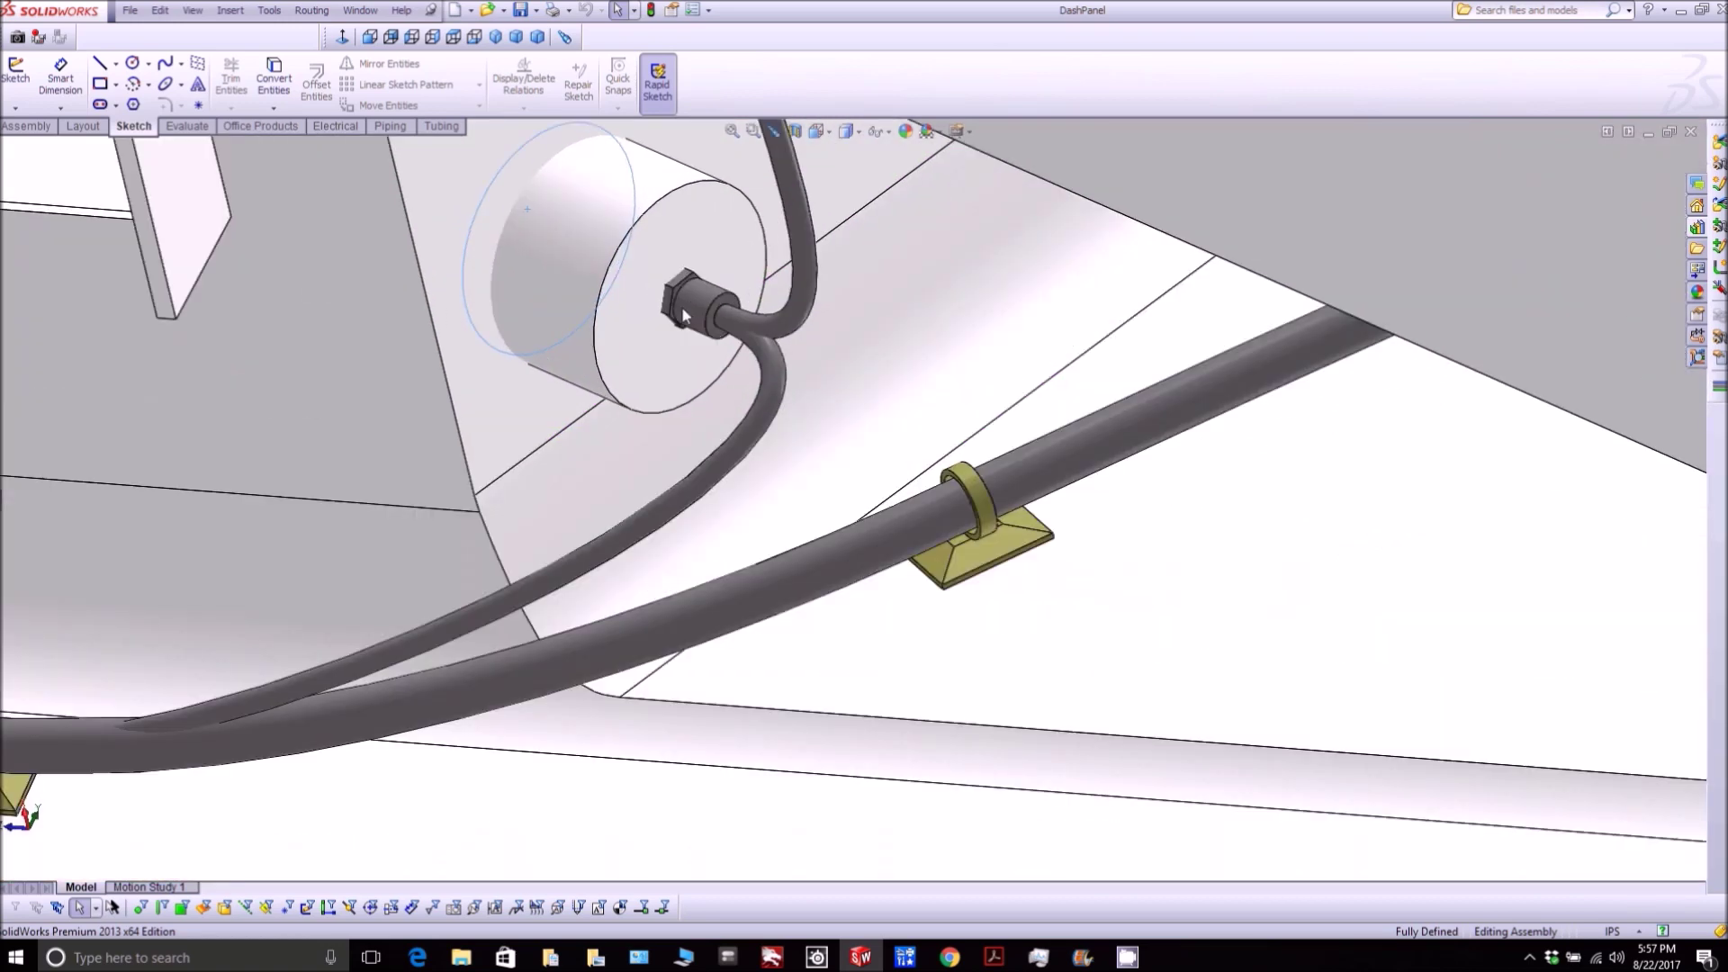
click(733, 338)
scroll(728, 360, up, 3)
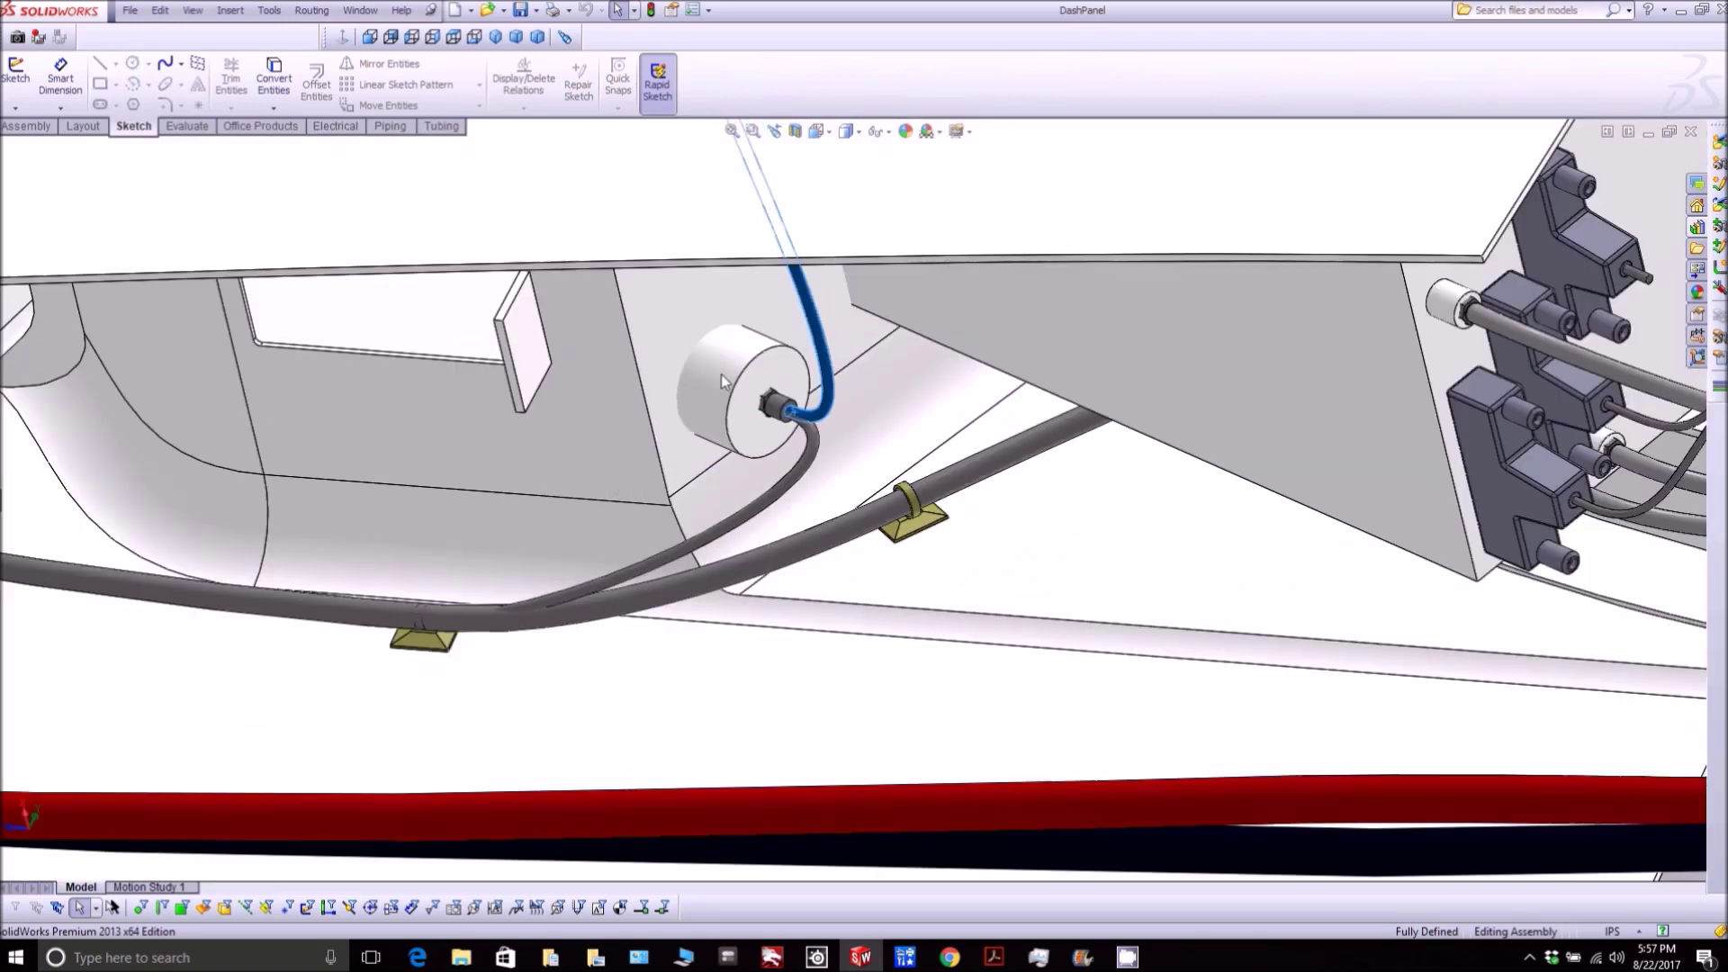
Step: Highlight the thick cable clamped along the console's inside and trace it toward the console's far end
click(999, 468)
scroll(624, 509, up, 5)
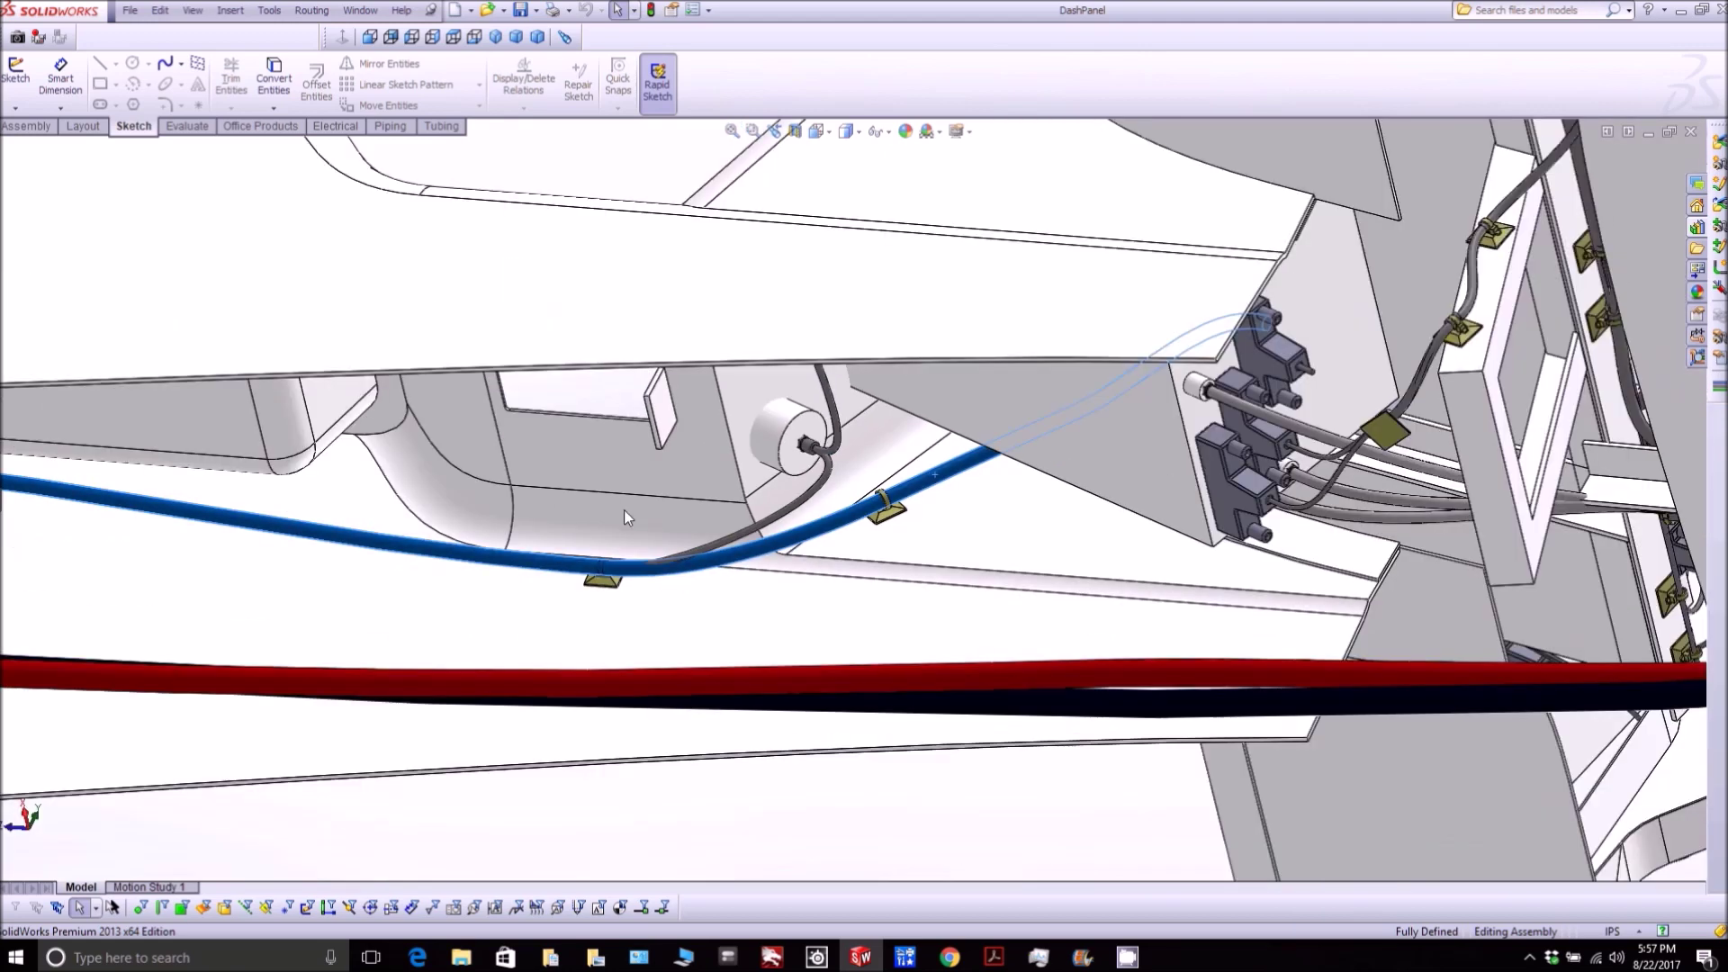
scroll(297, 439, down, 8)
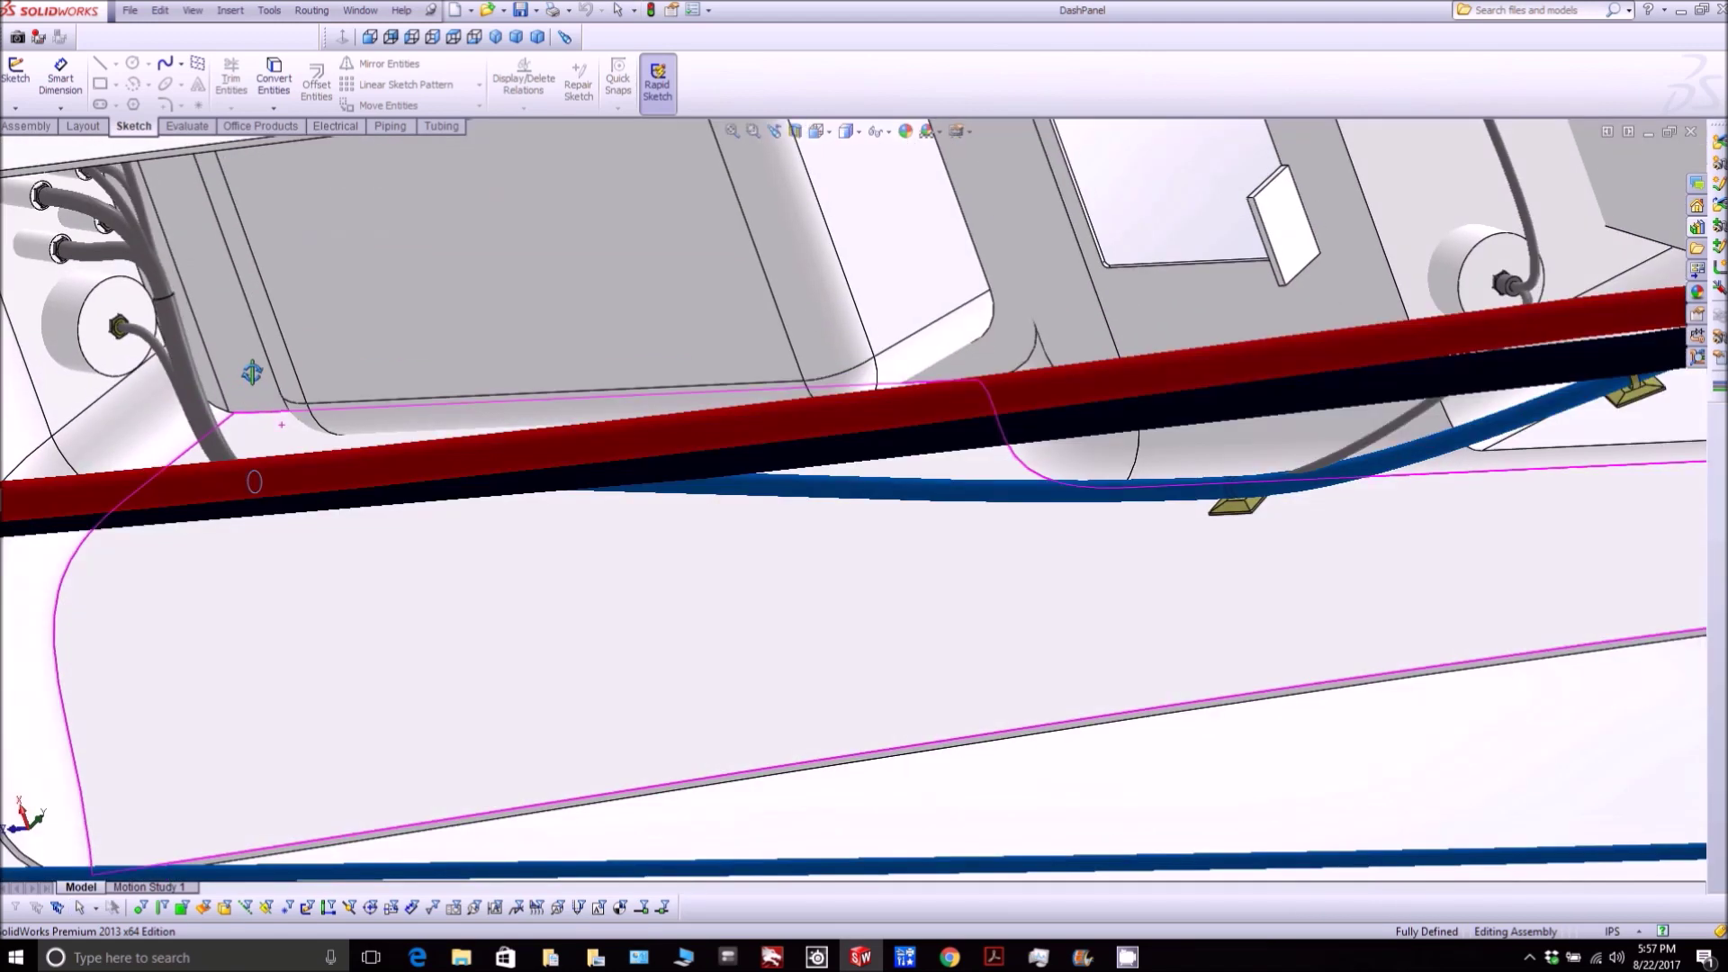
drag(252, 372, 252, 365)
Step: Examine the cluster of small cylindrical switches and their wiring inside the console's end, selecting one switch body
scroll(252, 366, up, 3)
scroll(252, 366, down, 2)
drag(462, 362, 465, 320)
scroll(467, 323, down, 3)
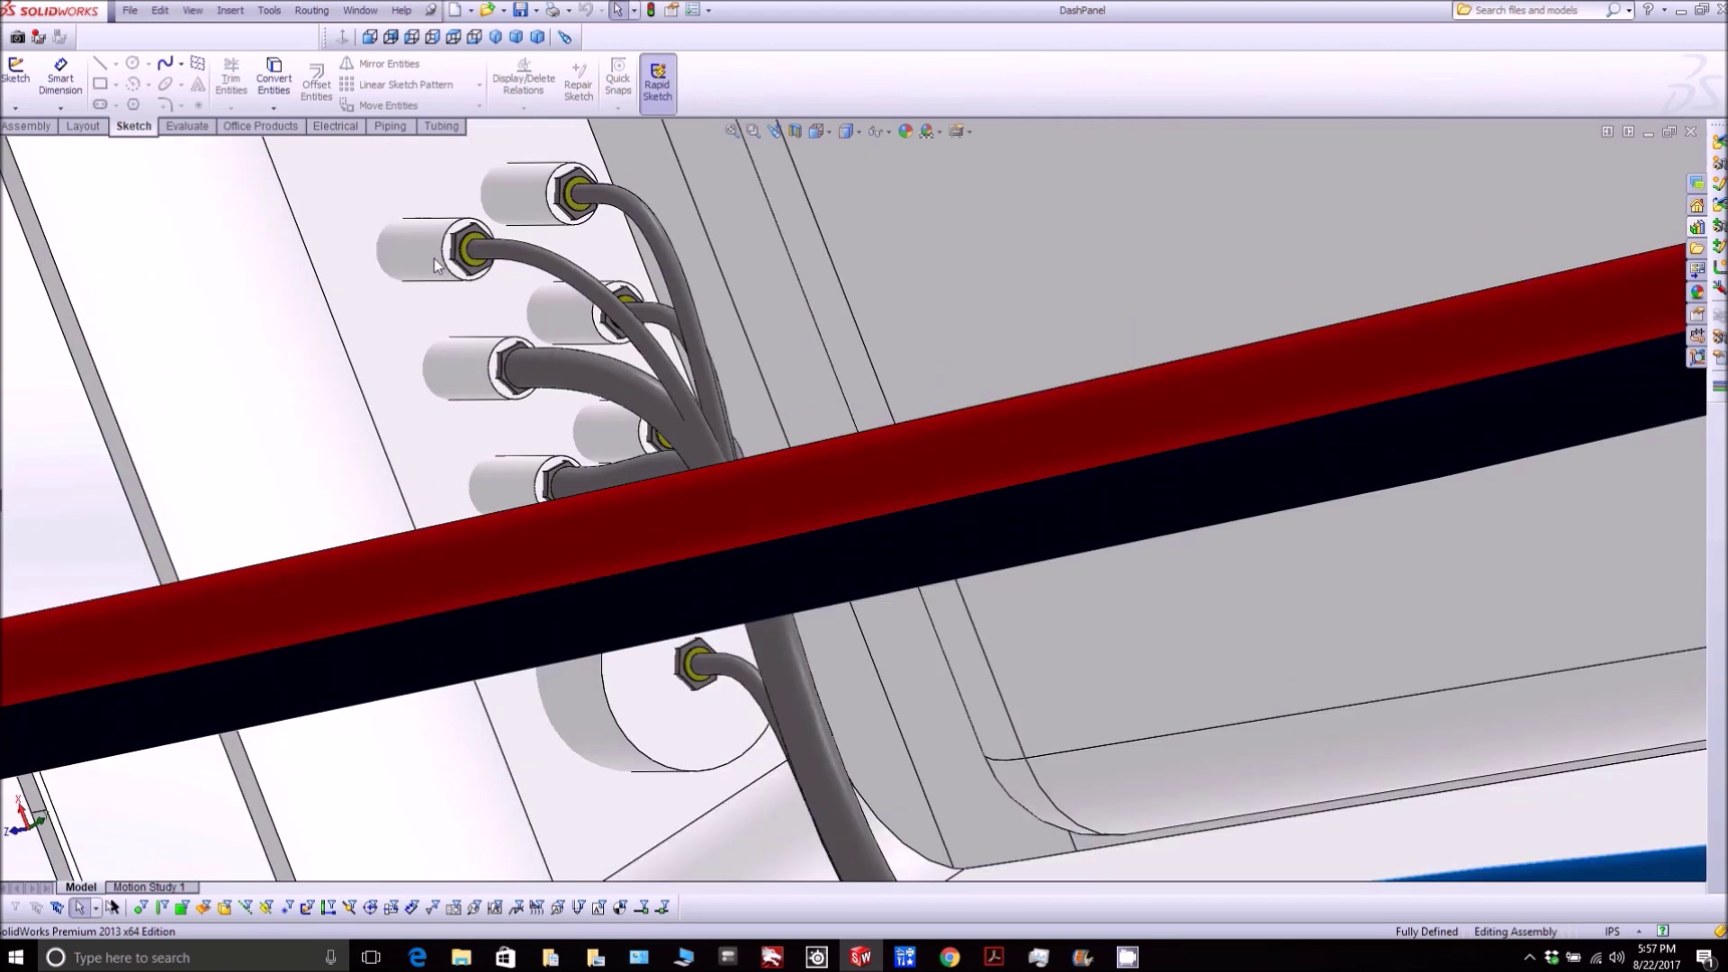
click(467, 278)
drag(603, 314, 647, 337)
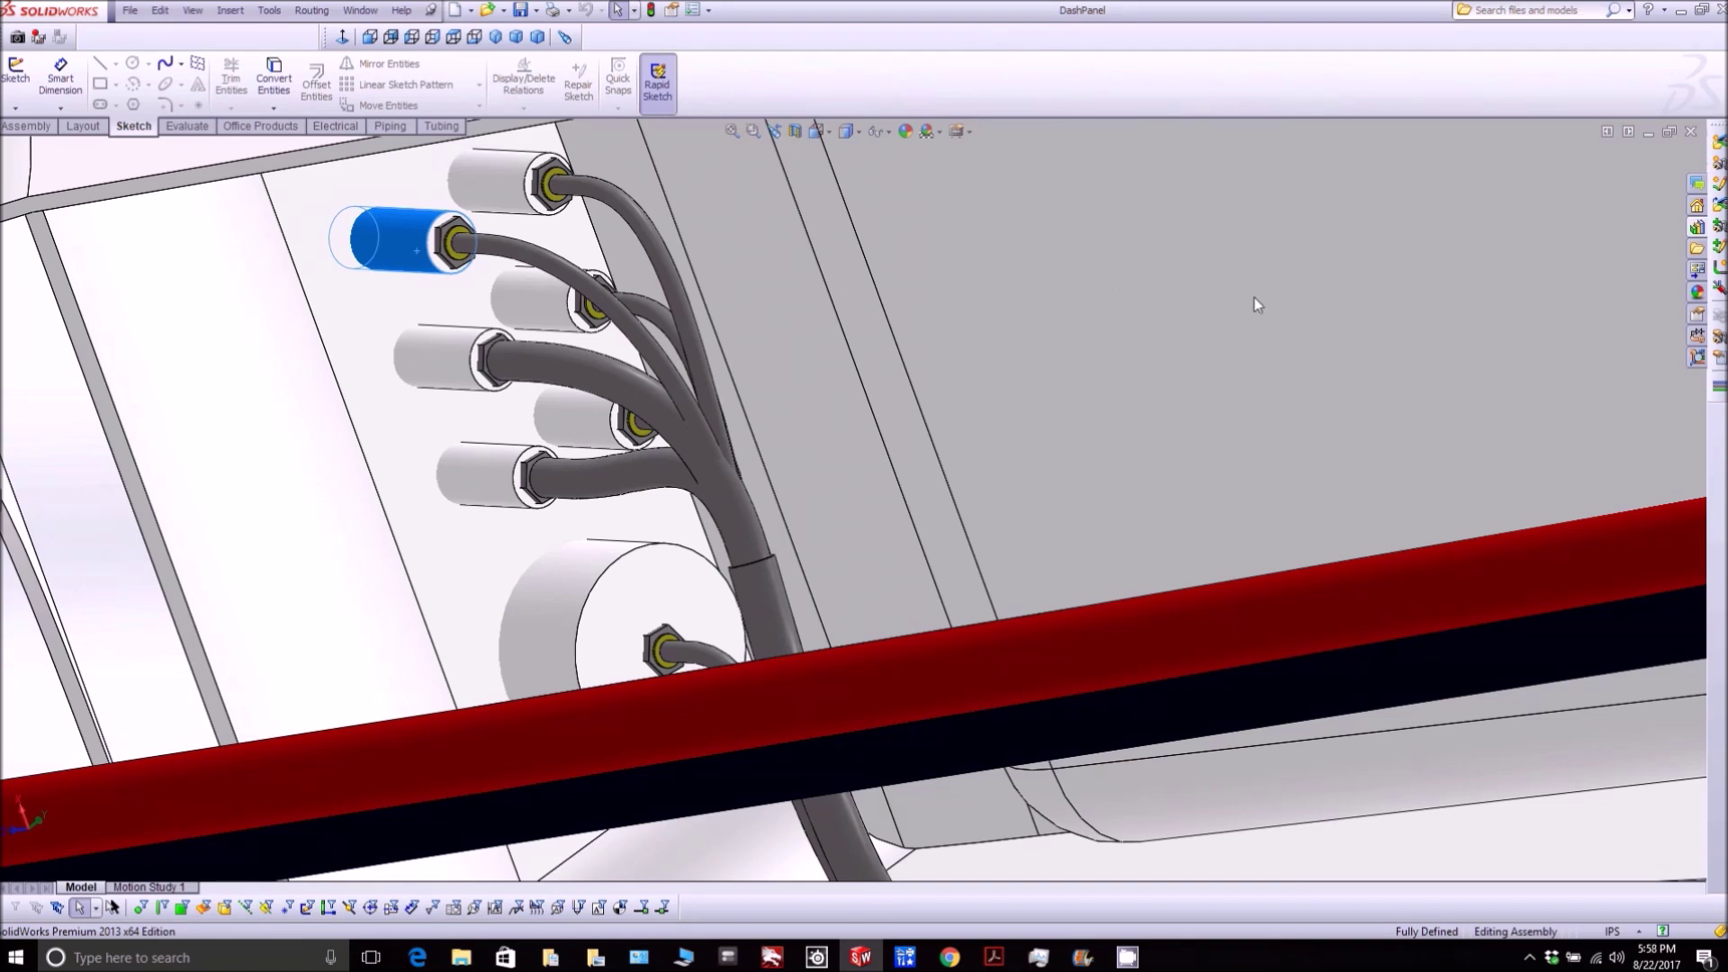
scroll(964, 468, up, 3)
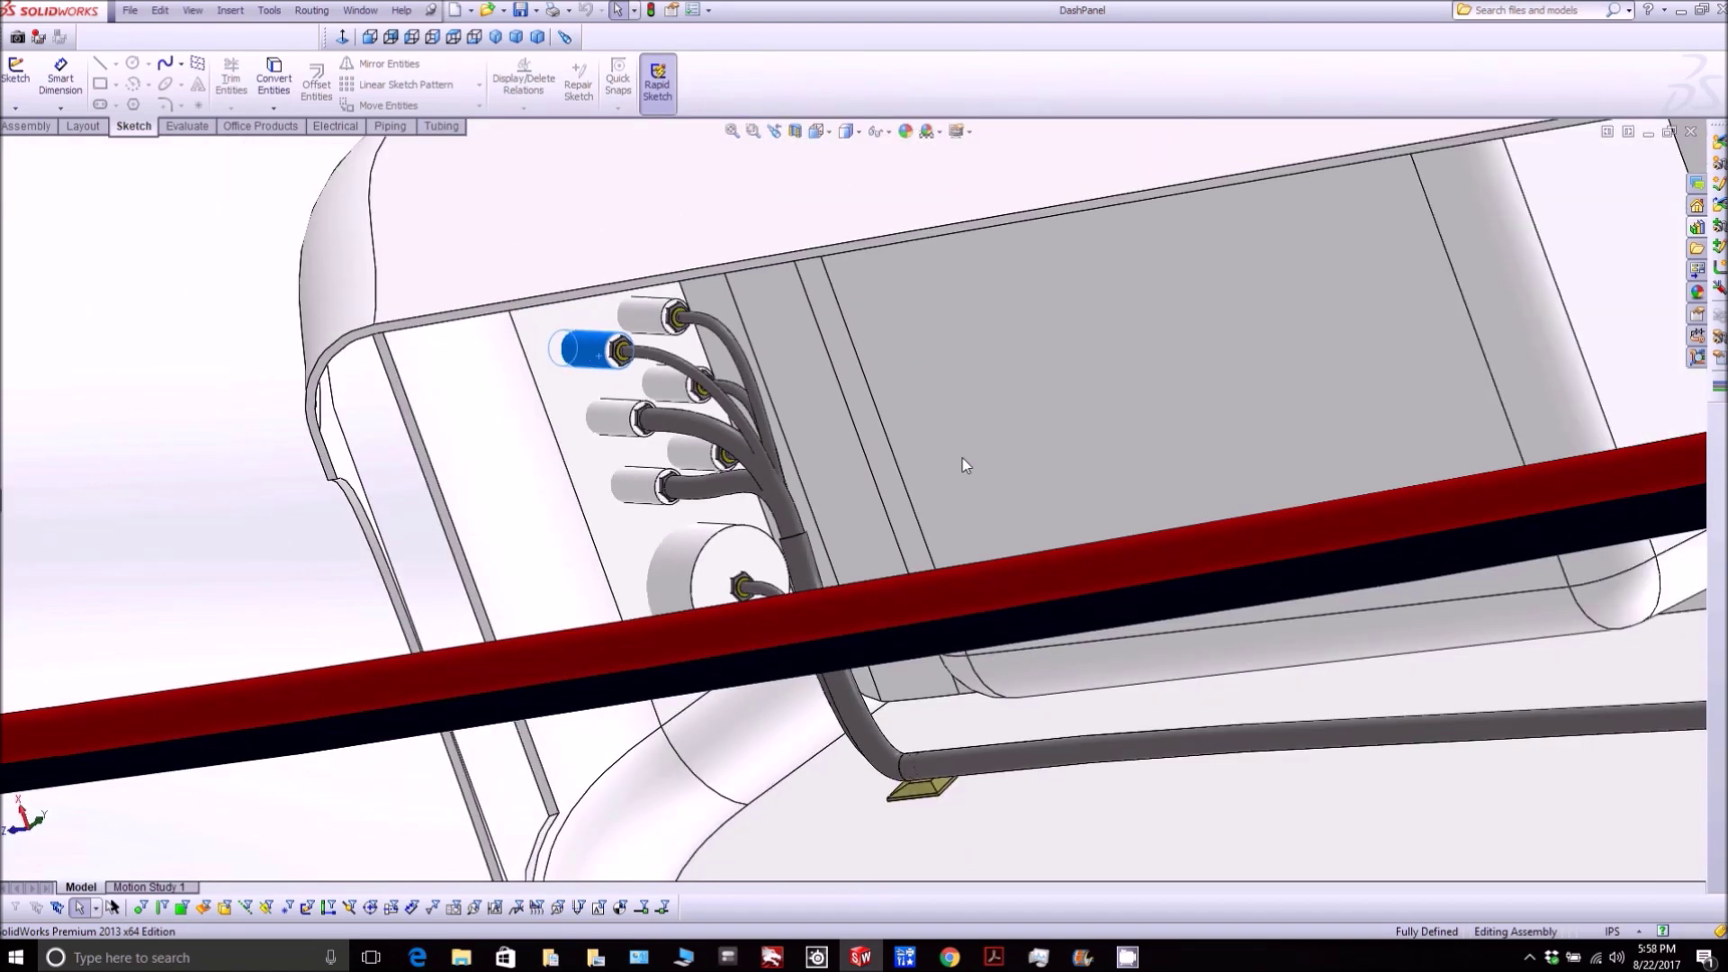
Step: Inspect the centre console from outside, including its storage tray and the control panel at its end
drag(963, 457, 1337, 613)
key(z)
key(z)
key(z)
key(z)
key(z)
key(z)
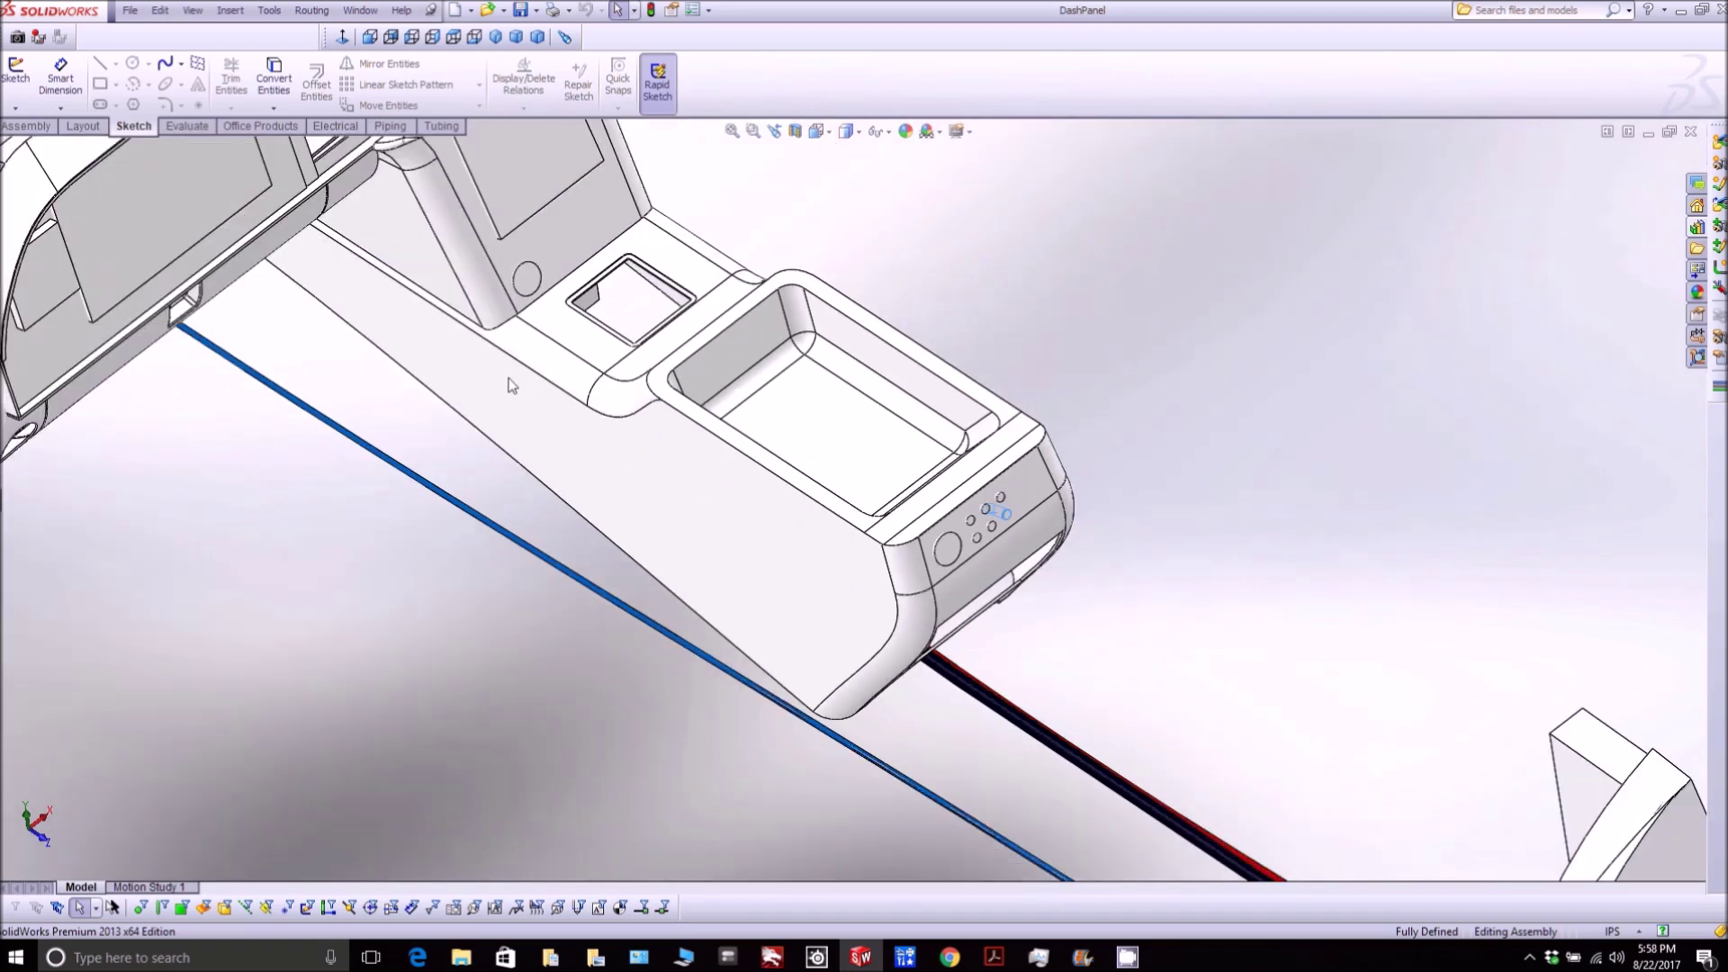
key(z)
Step: Examine the two small round recesses on the lower dash beside the console, selecting each one
scroll(470, 329, down, 4)
drag(463, 281, 569, 241)
scroll(621, 279, down, 3)
scroll(673, 278, down, 3)
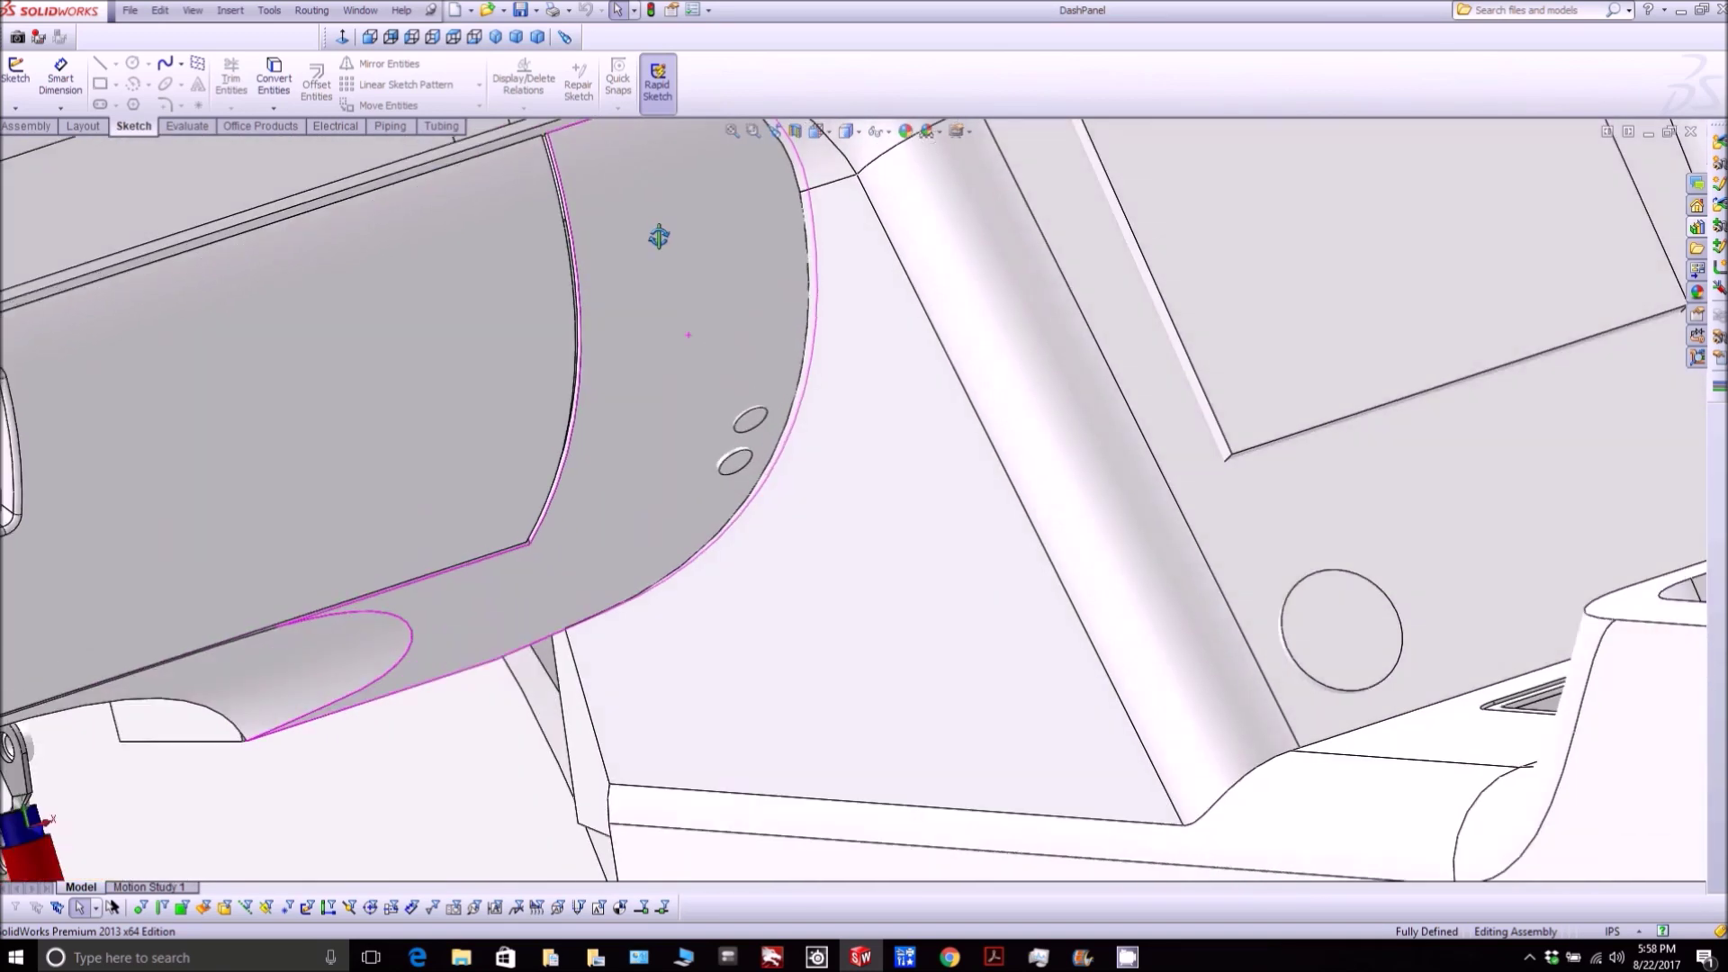
scroll(770, 445, down, 3)
click(779, 453)
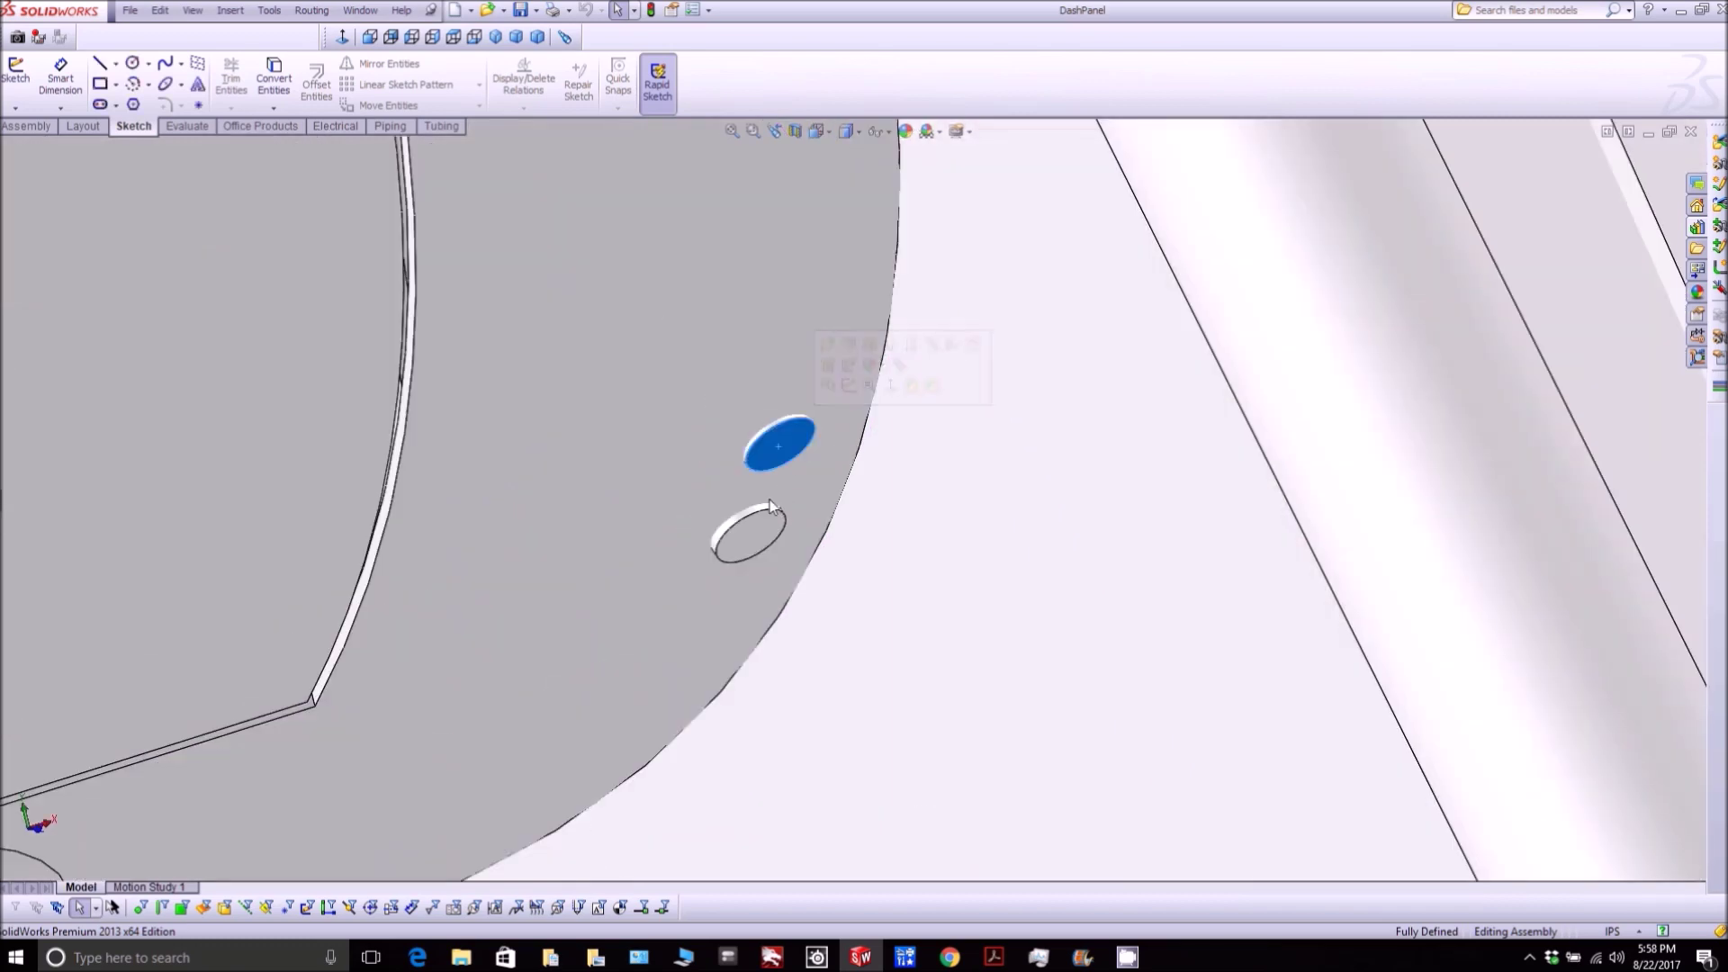
click(759, 529)
scroll(823, 494, up, 1)
scroll(822, 493, up, 5)
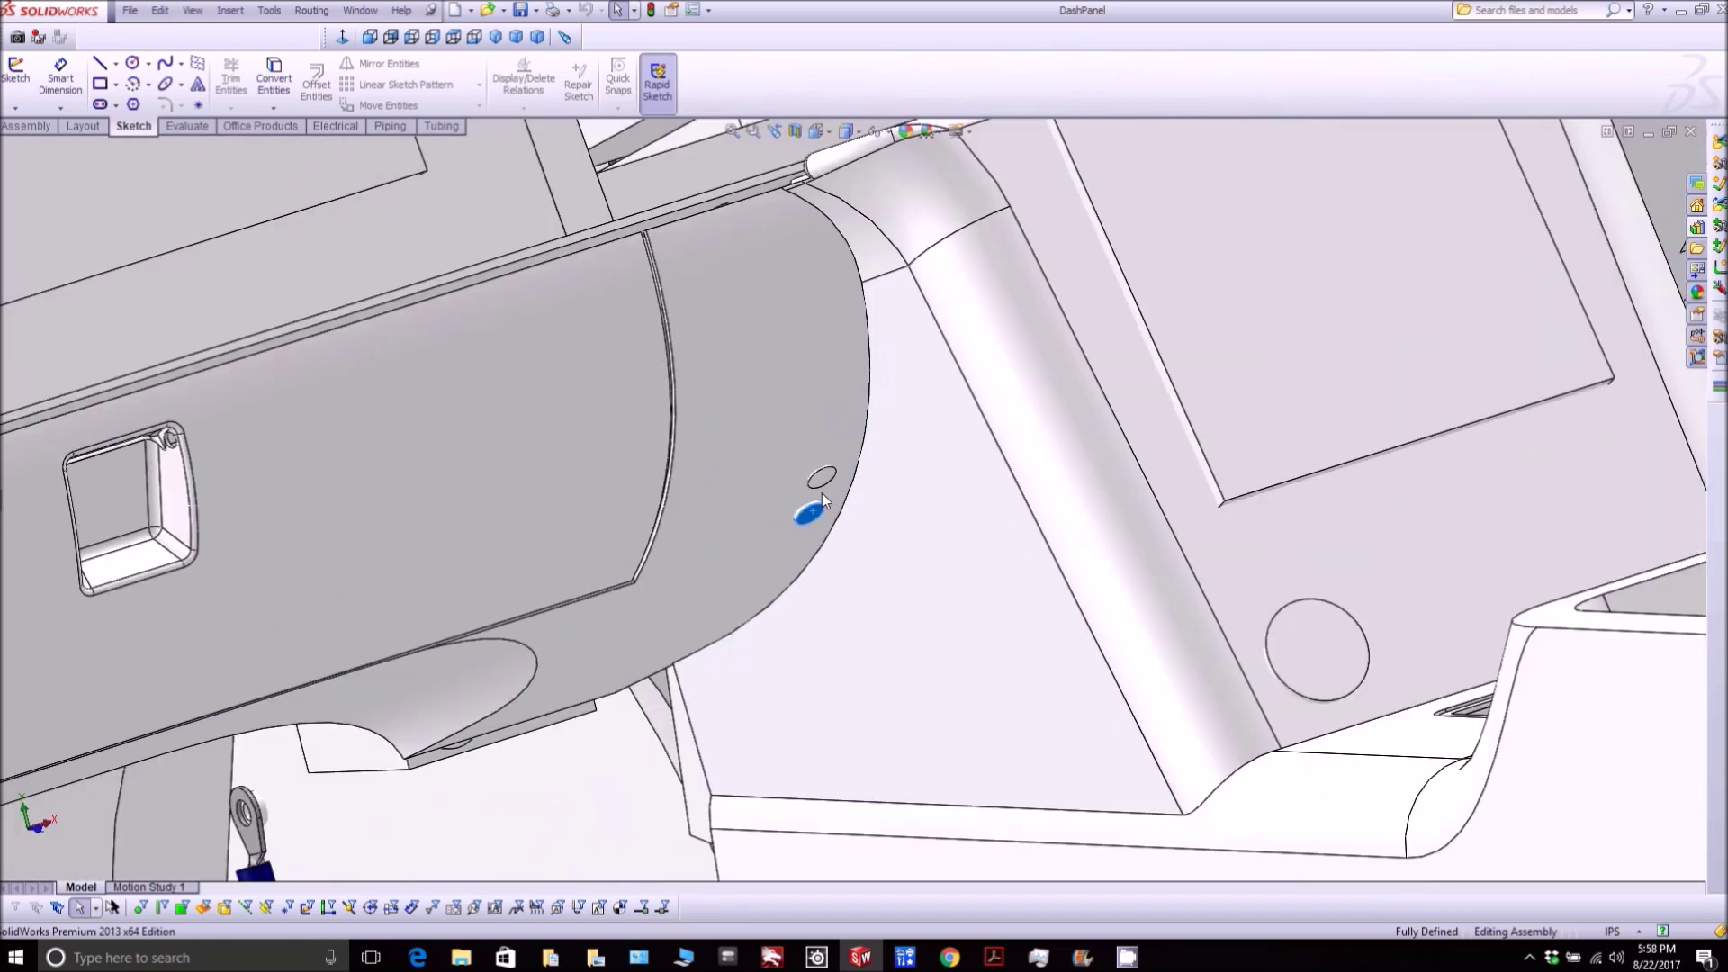
Step: Examine how the centre console meets the dash, selecting its upper side face and its long lower side panel
scroll(822, 493, up, 6)
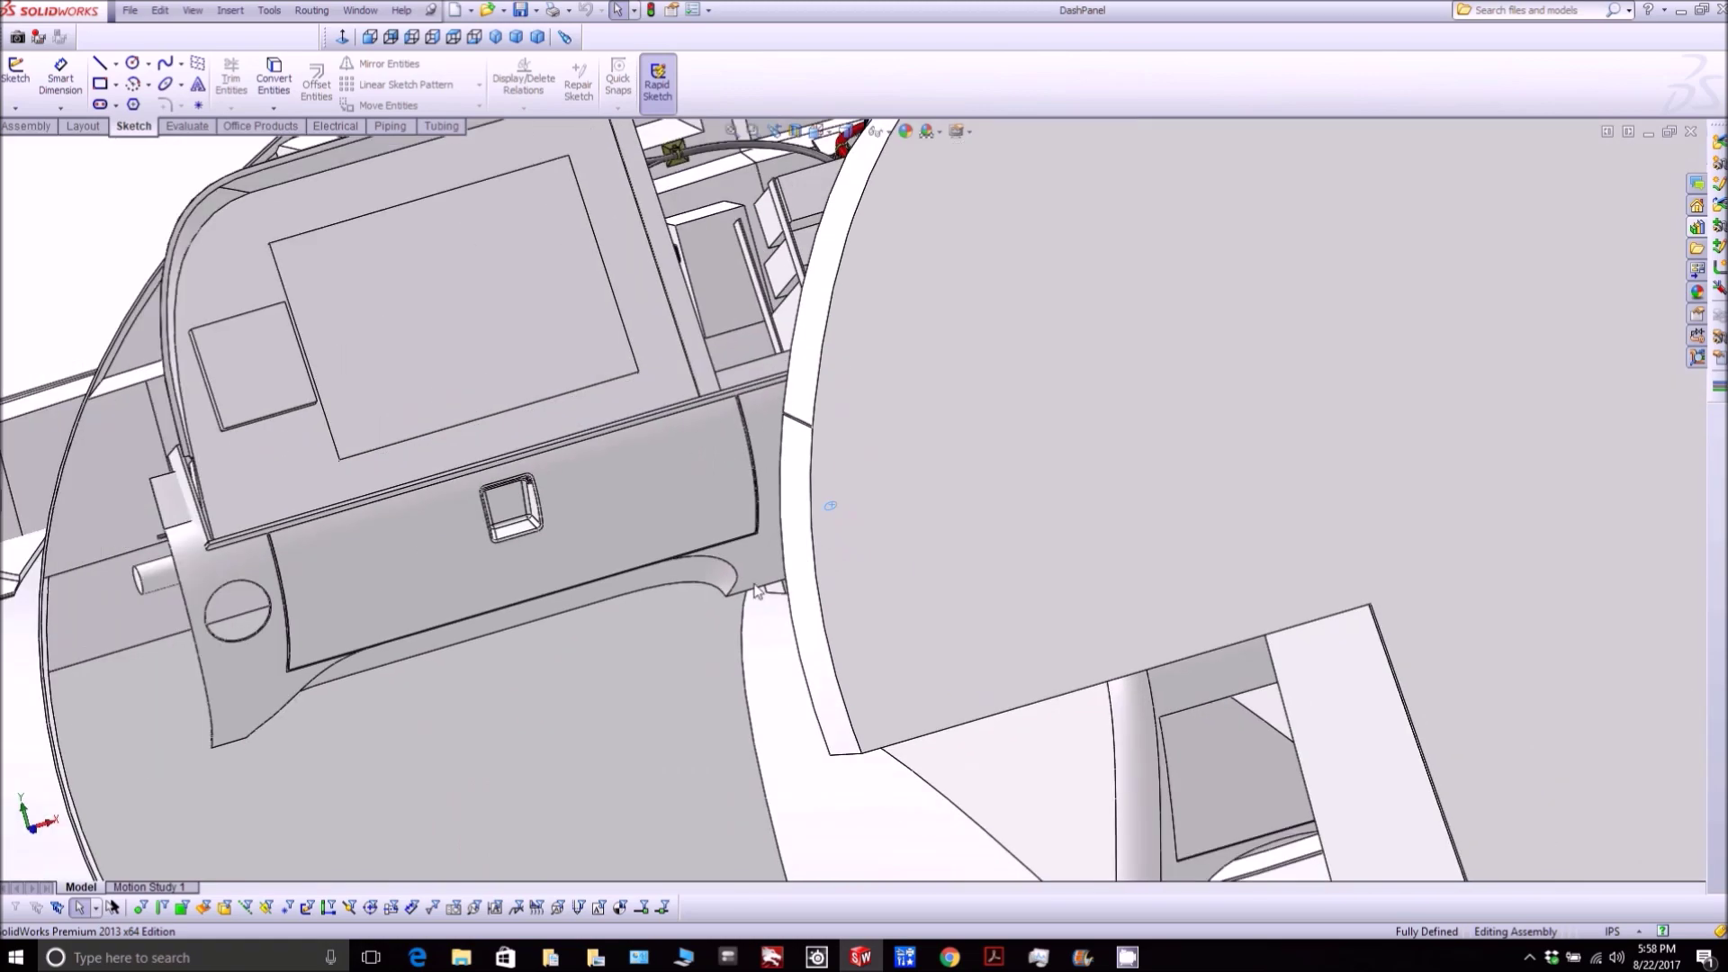
scroll(792, 682, up, 2)
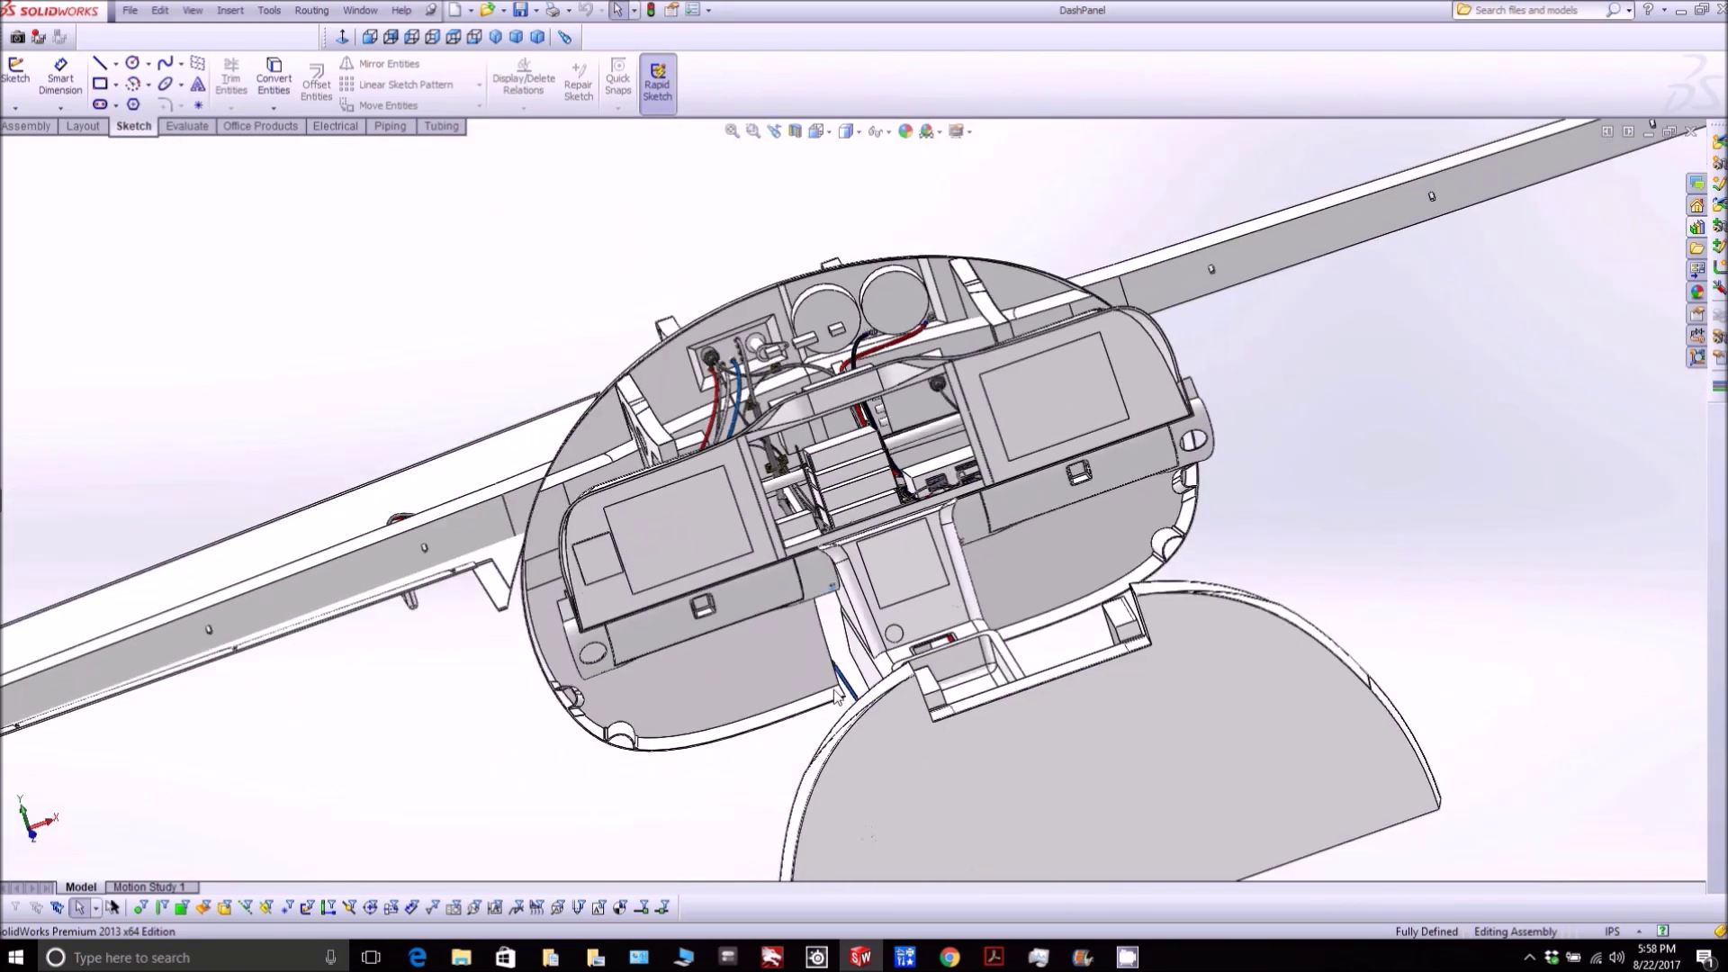
scroll(862, 607, down, 7)
drag(873, 568, 917, 586)
click(907, 583)
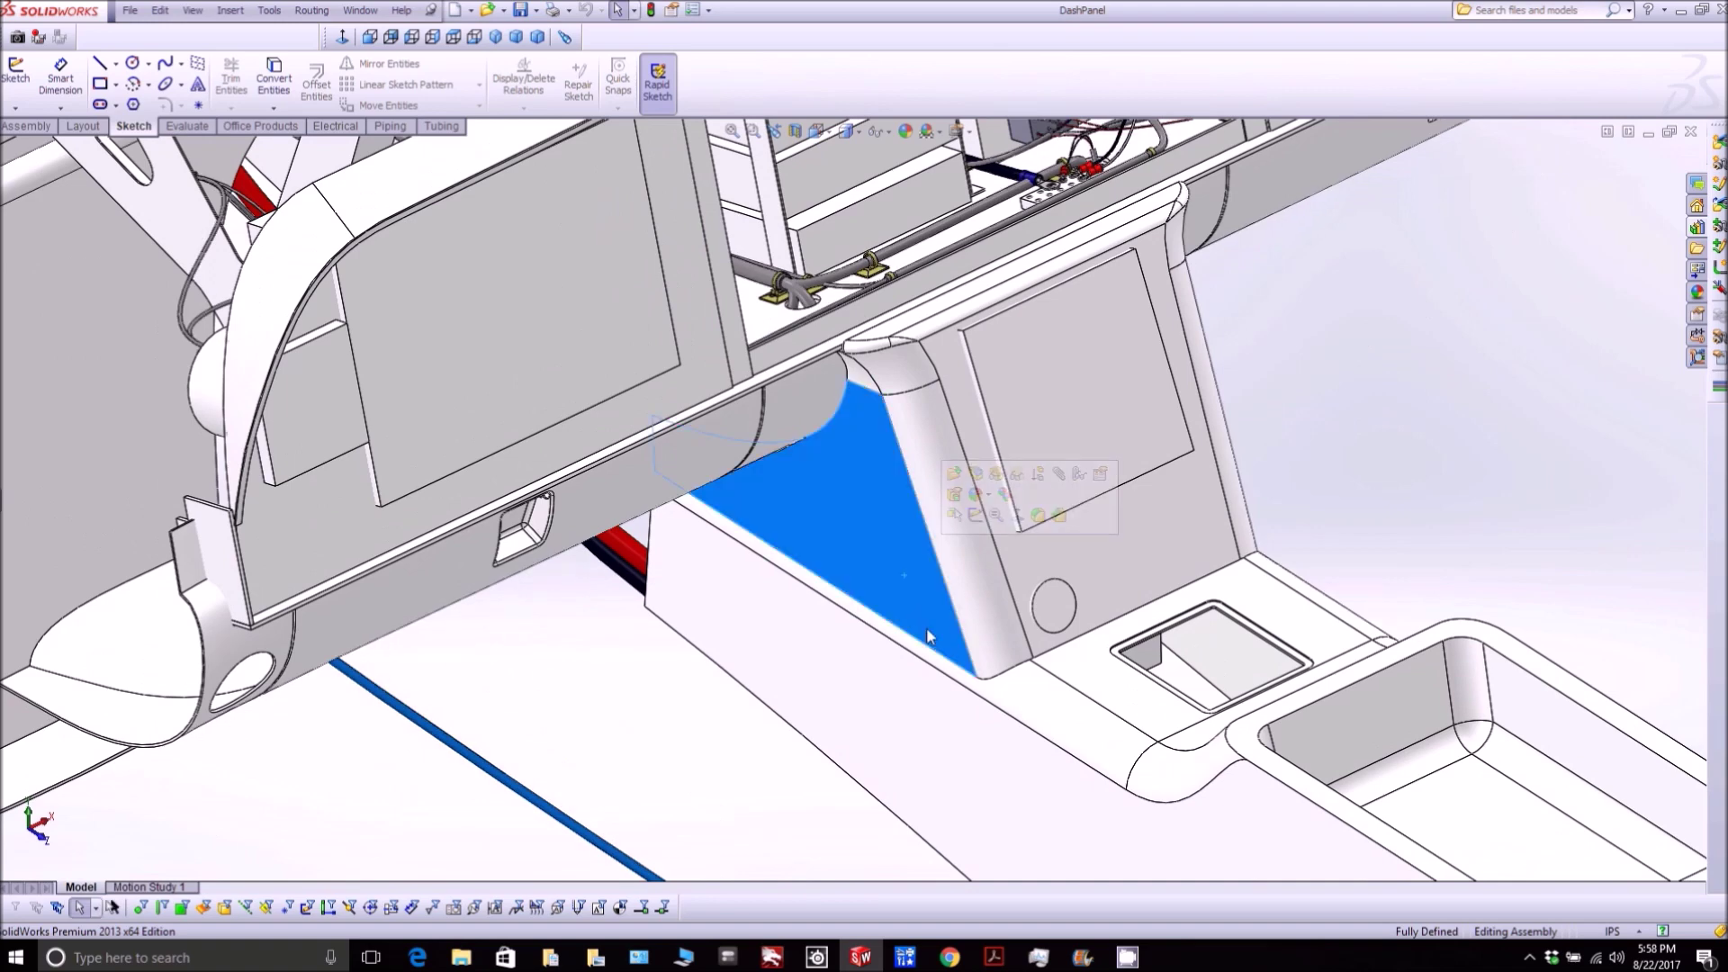
scroll(926, 626, up, 3)
scroll(941, 632, down, 2)
click(942, 632)
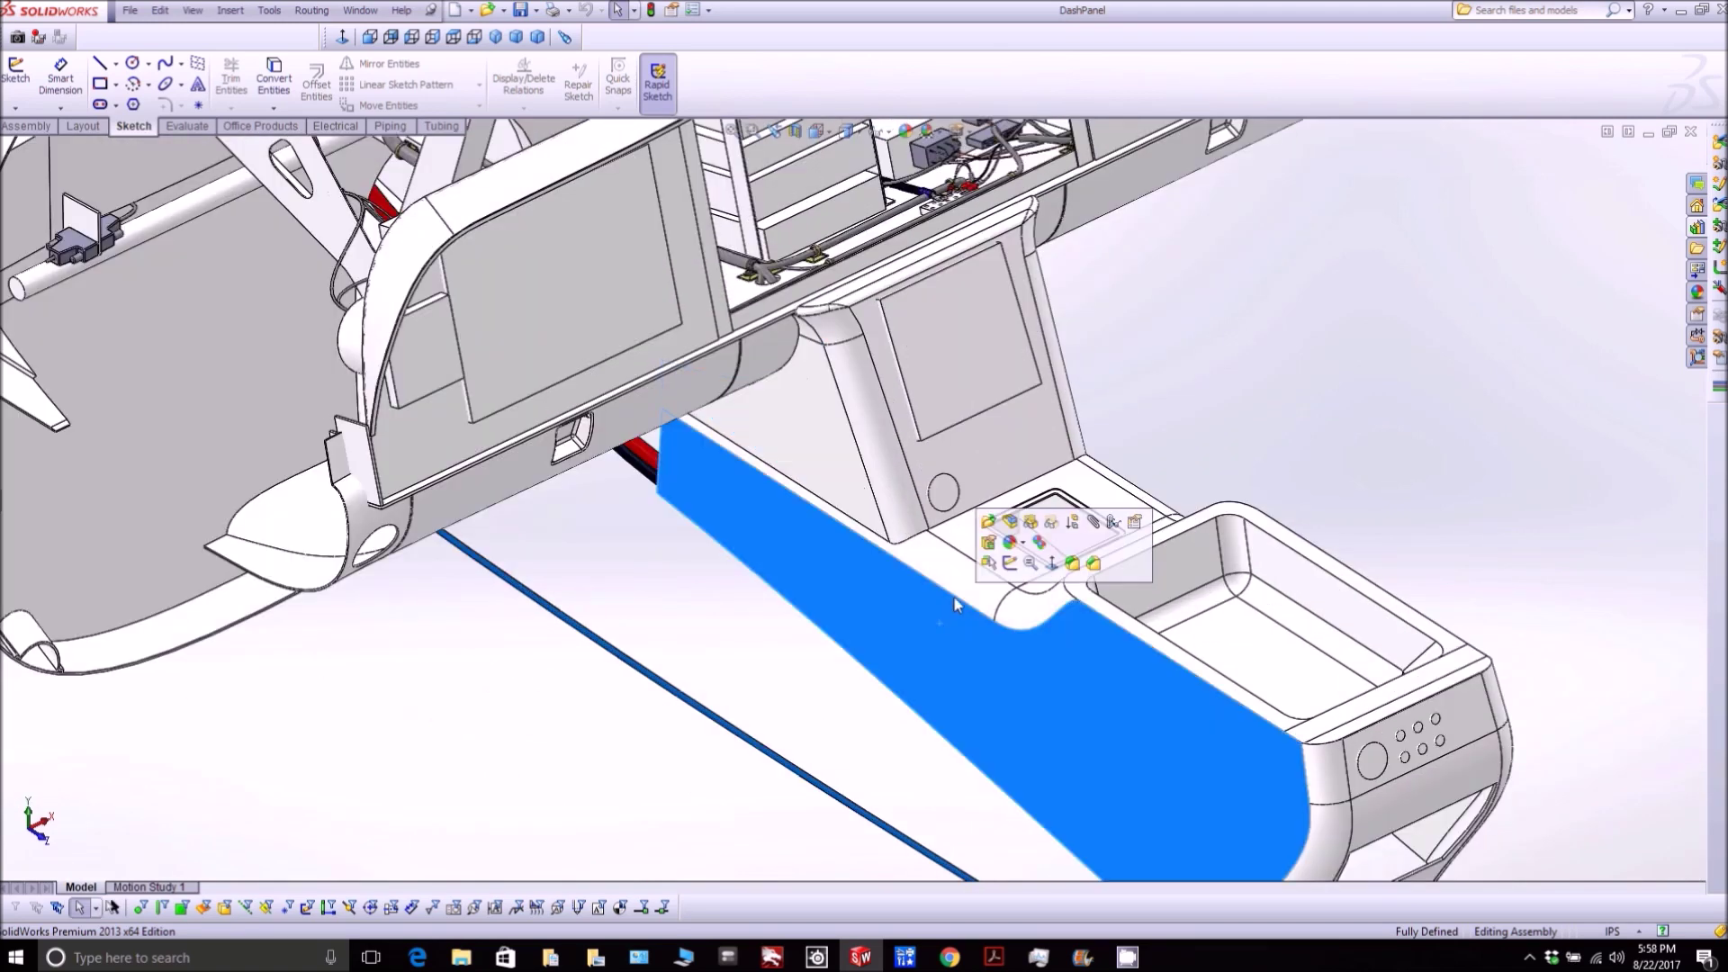
scroll(963, 486, up, 2)
scroll(958, 444, up, 2)
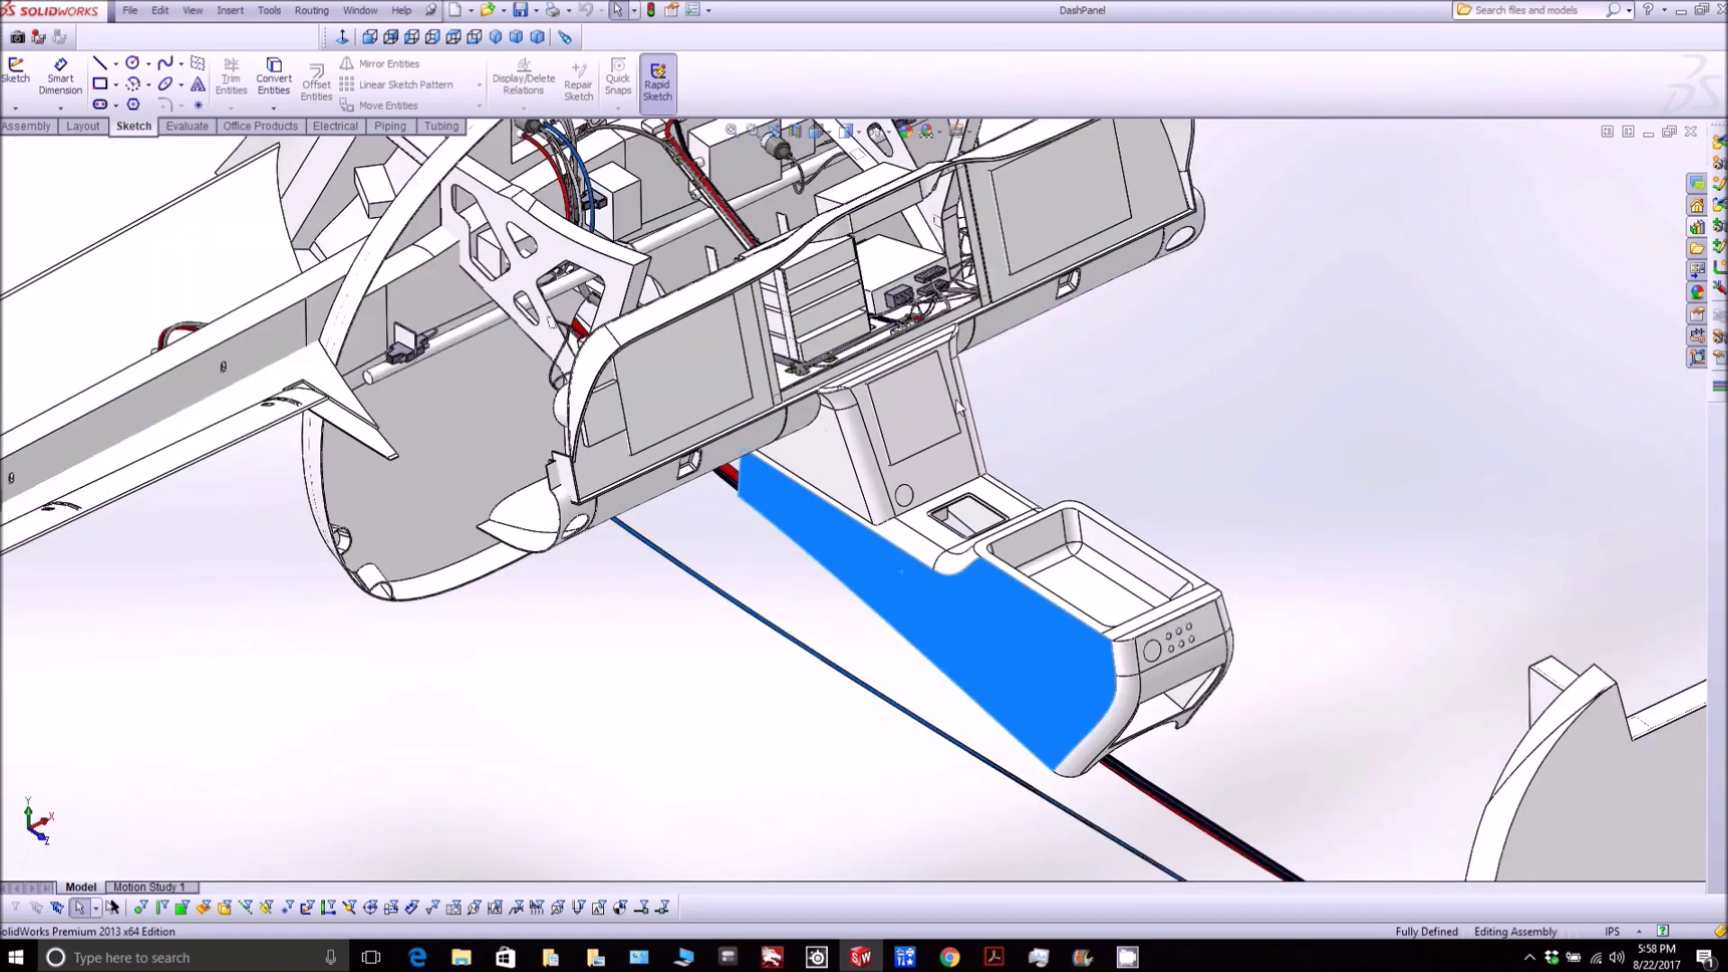
Step: Inspect the connectors on the stacked boxes in the dash's centre, selecting the top face of one box
scroll(907, 333, down, 4)
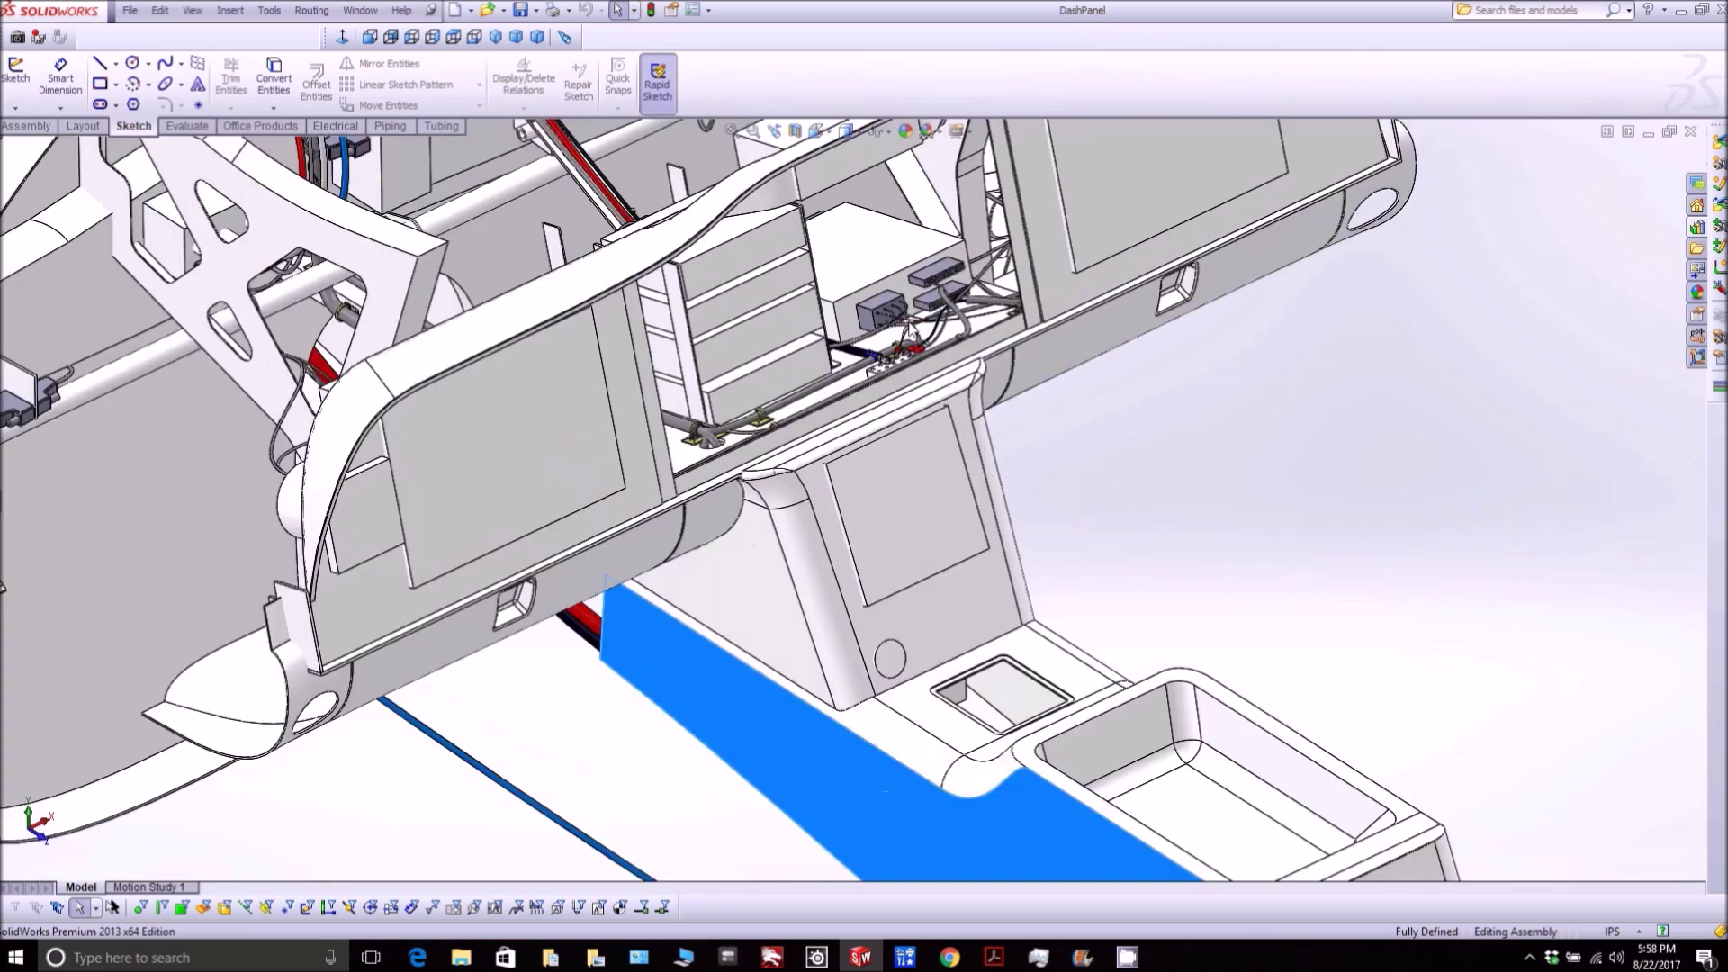
drag(754, 412, 663, 489)
scroll(662, 489, down, 6)
scroll(721, 483, up, 2)
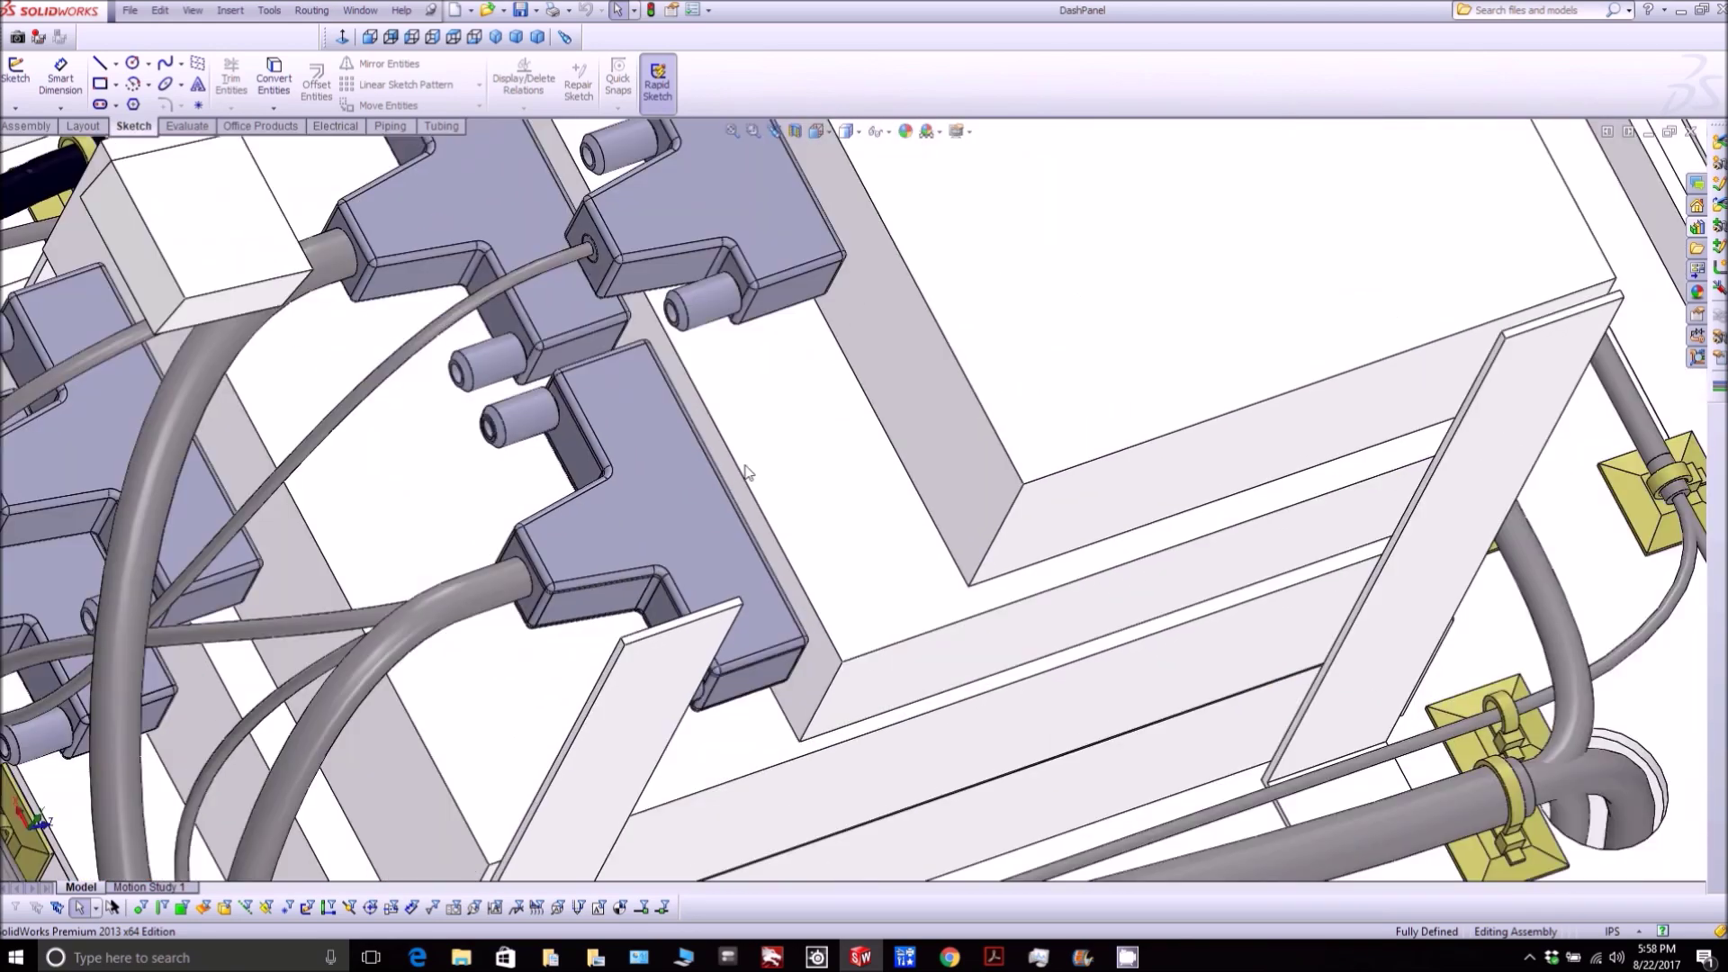
click(795, 451)
scroll(795, 452, up, 1)
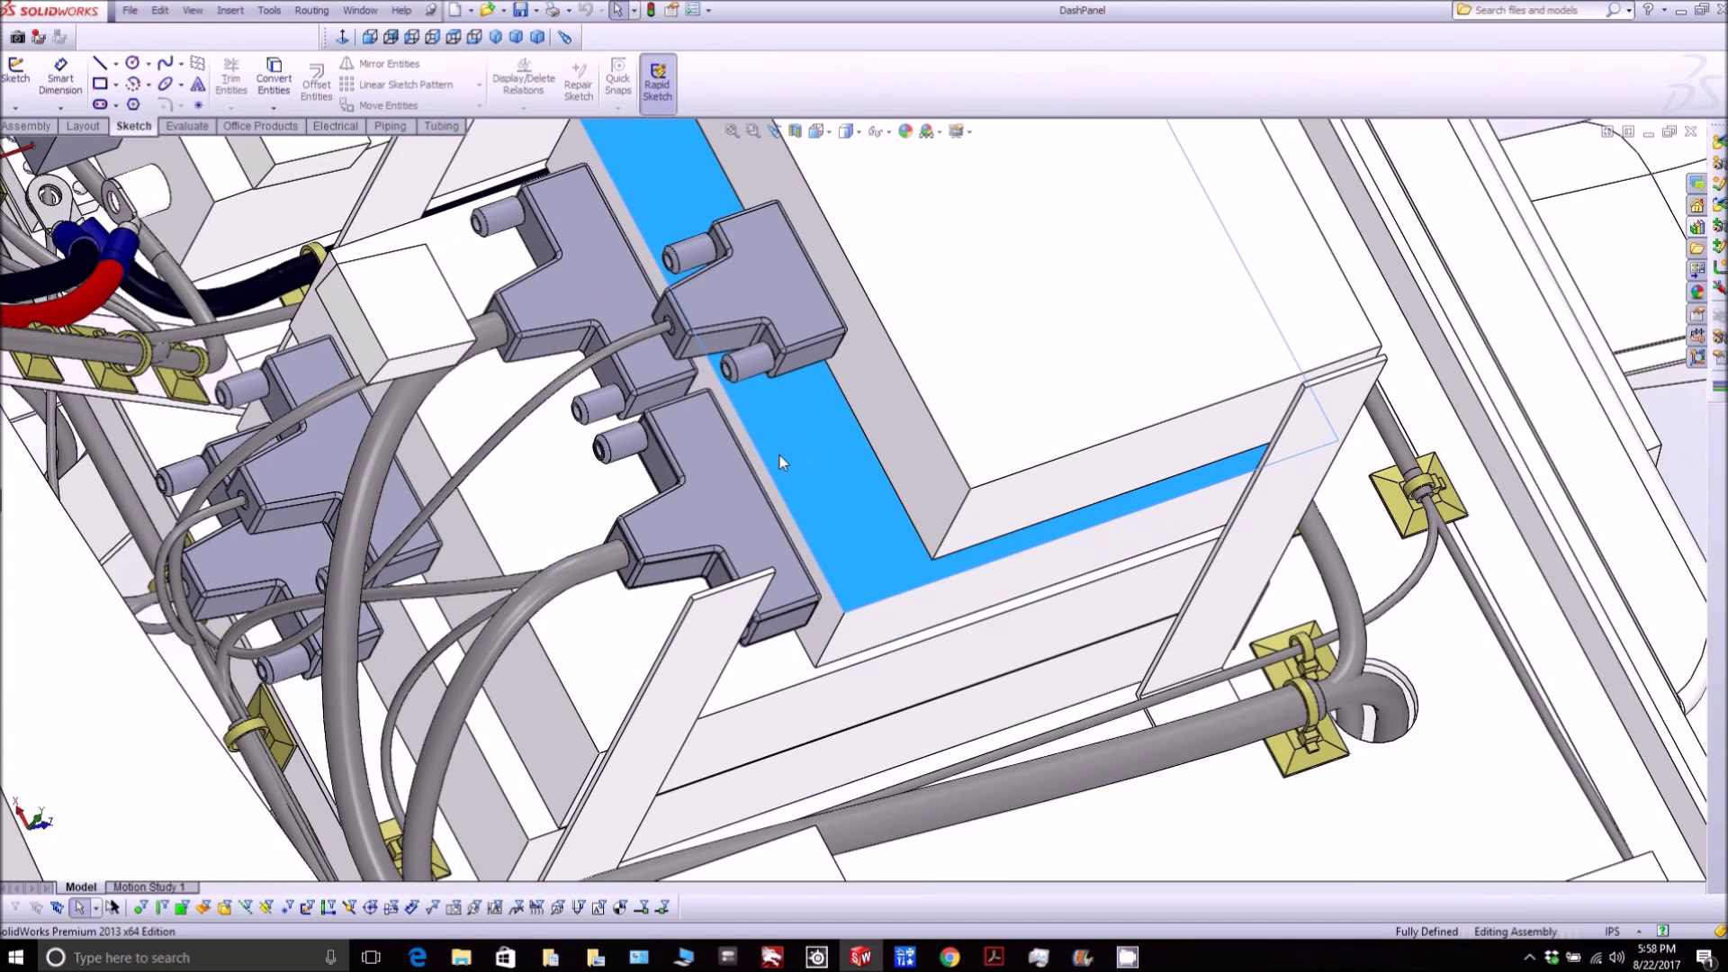
Step: Inspect two connectors on the stacked boxes and the thick cable leaving the lower connector, selecting each one
click(716, 493)
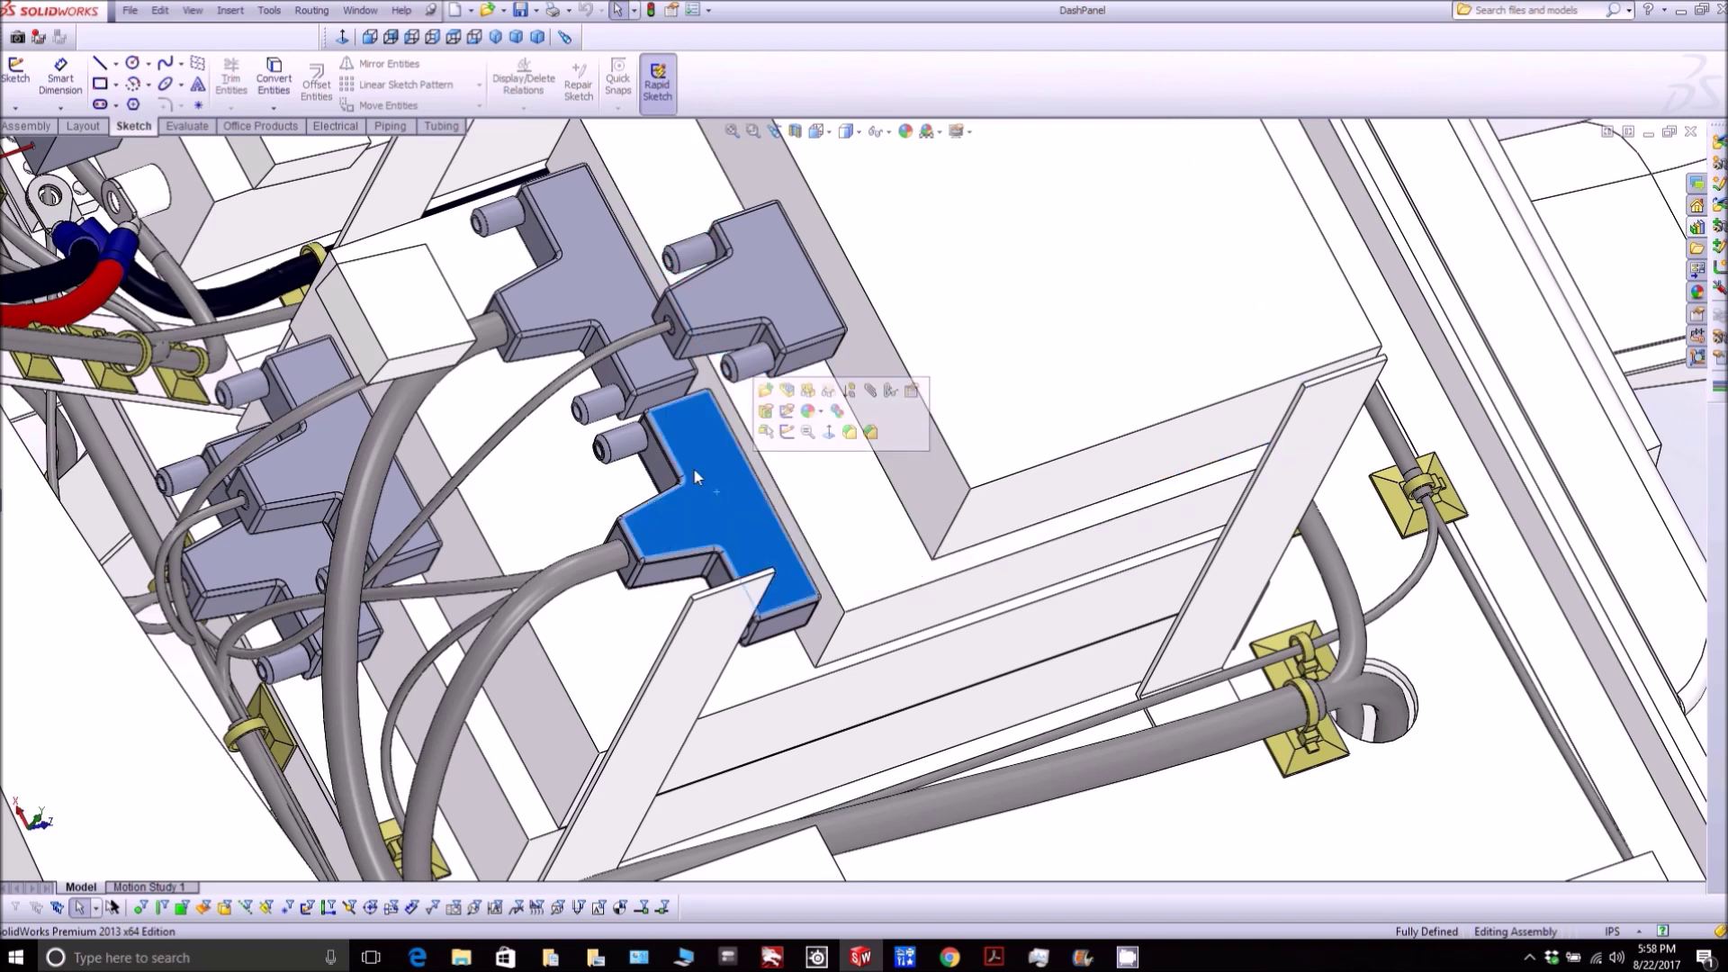
click(570, 288)
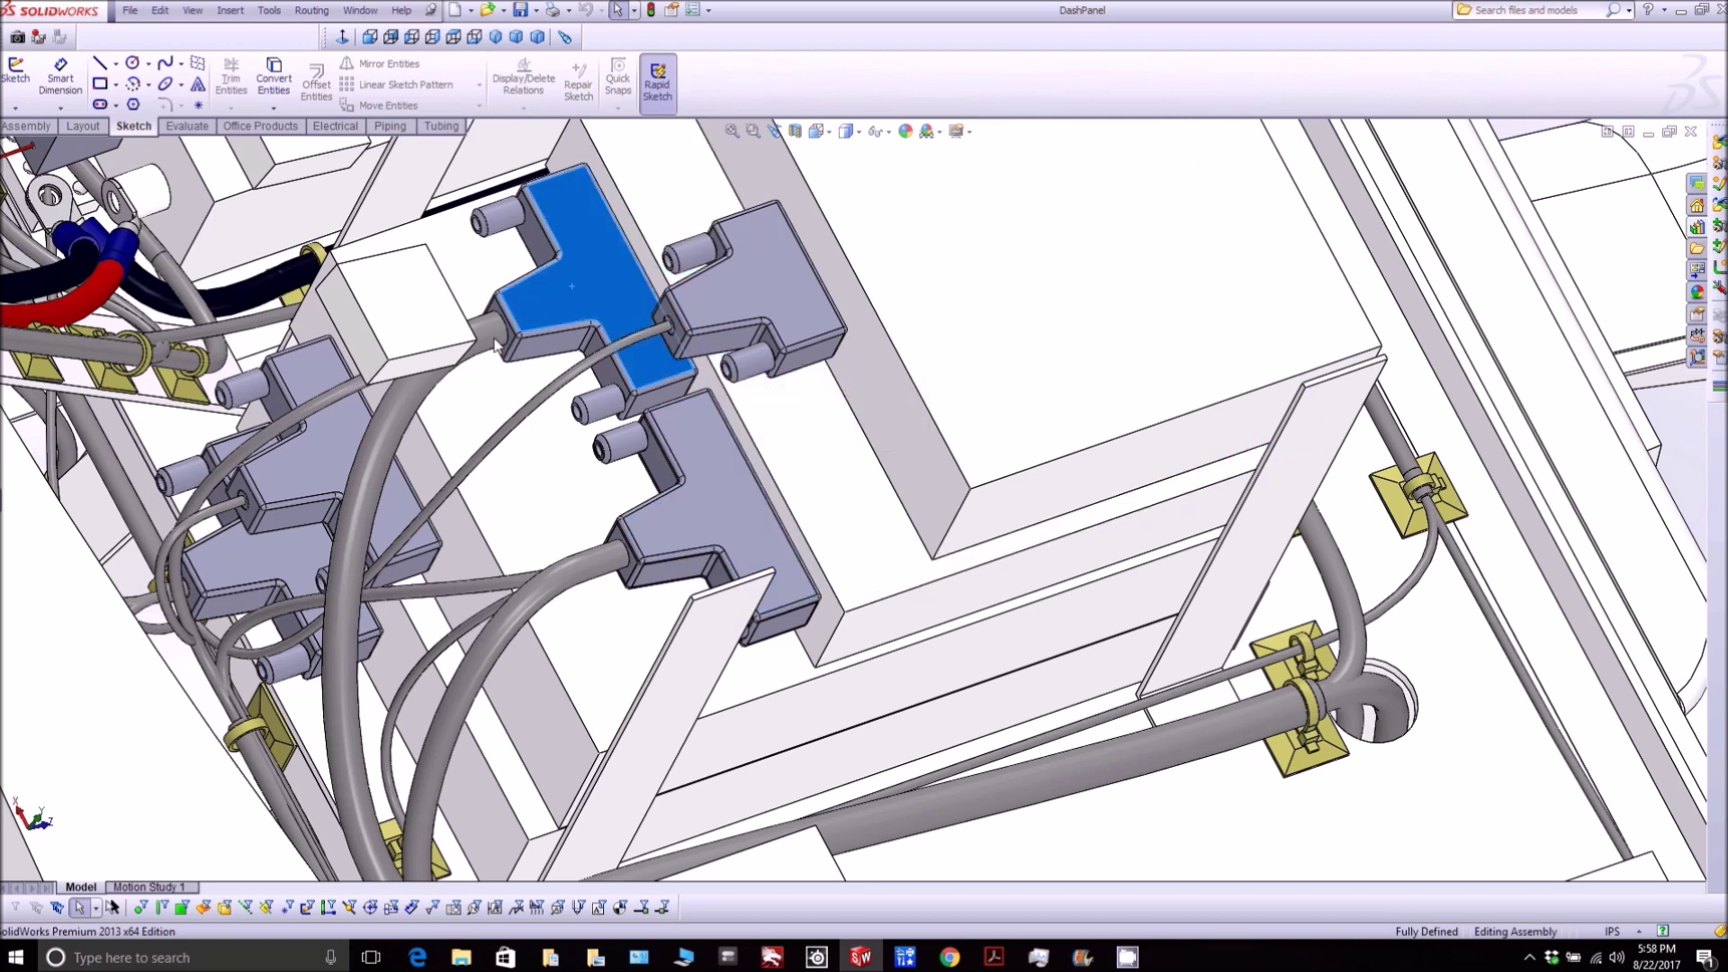
click(497, 347)
click(552, 581)
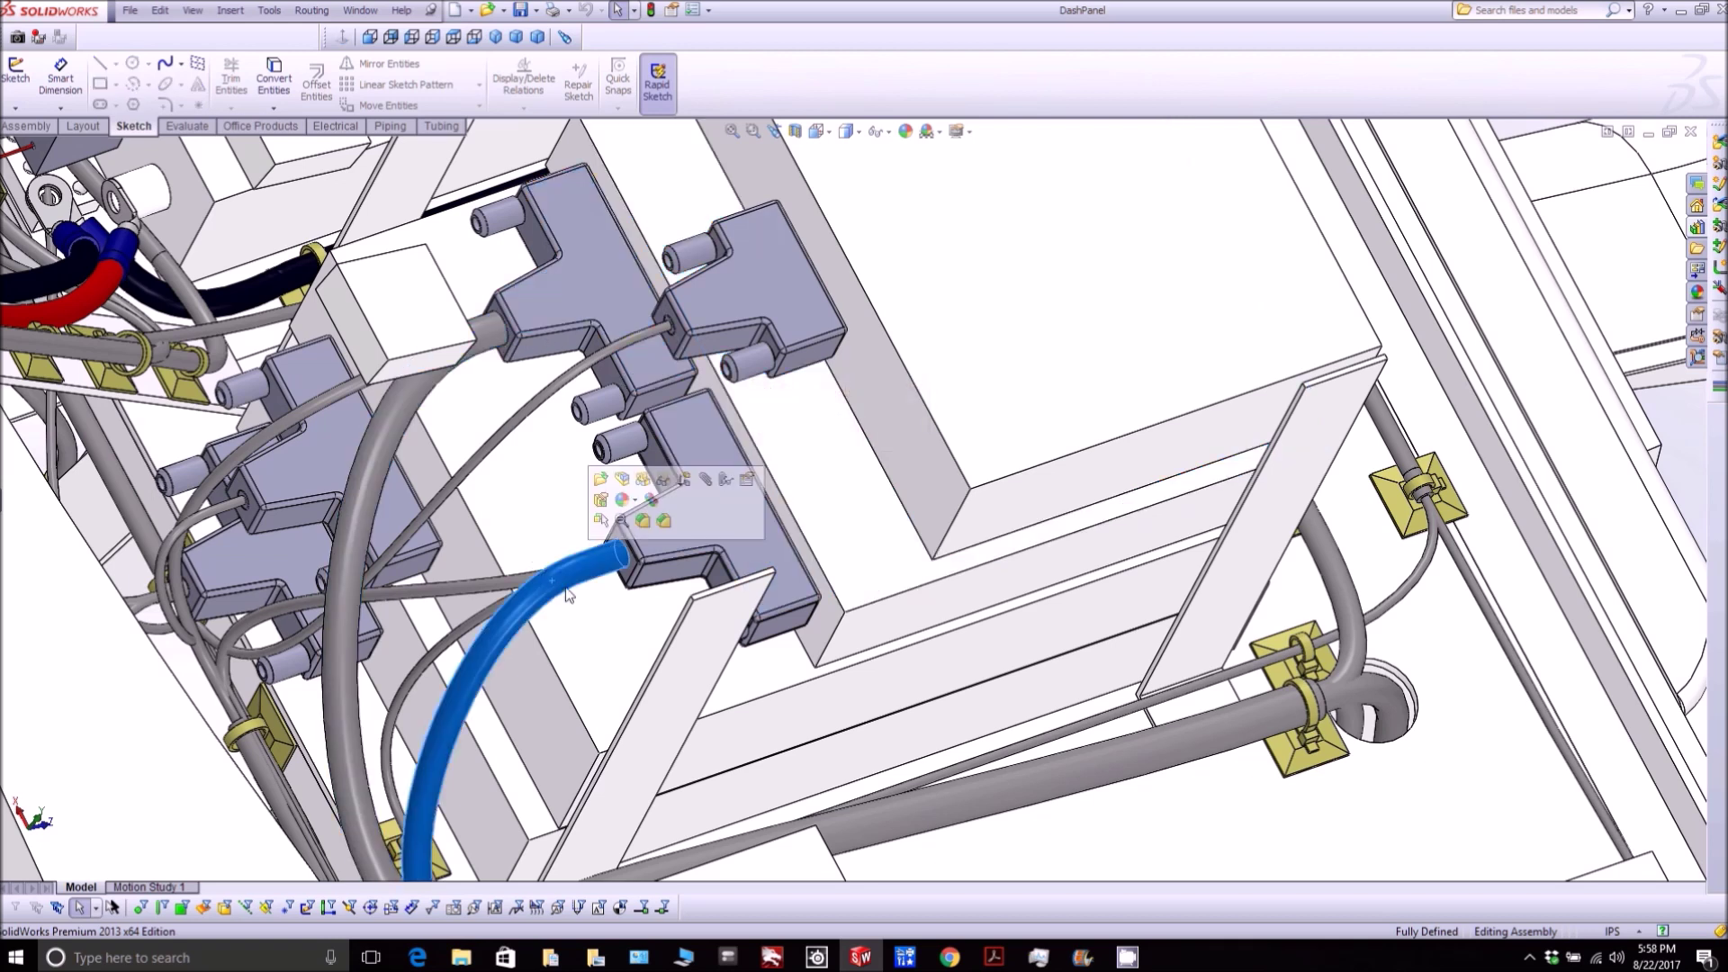
scroll(883, 603, up, 2)
scroll(825, 666, up, 2)
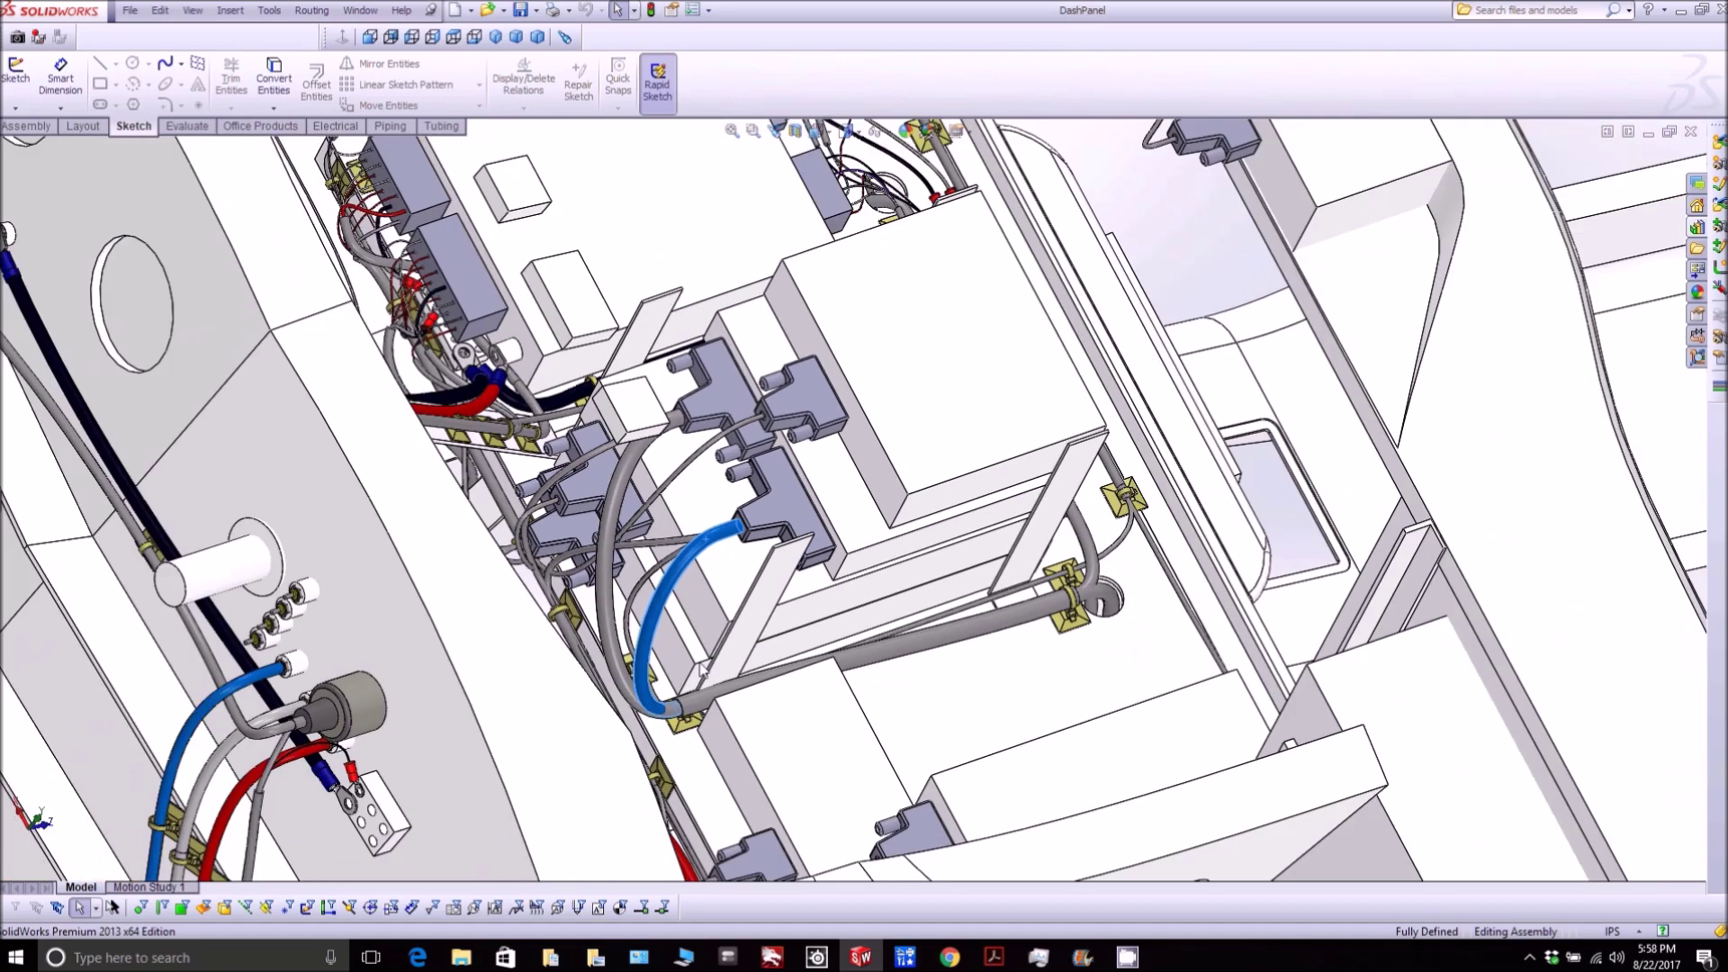
Step: Examine how the thick clamped cable runs along the narrow support strip to the dash, selecting the strip's face
drag(699, 666, 655, 438)
scroll(612, 630, up, 3)
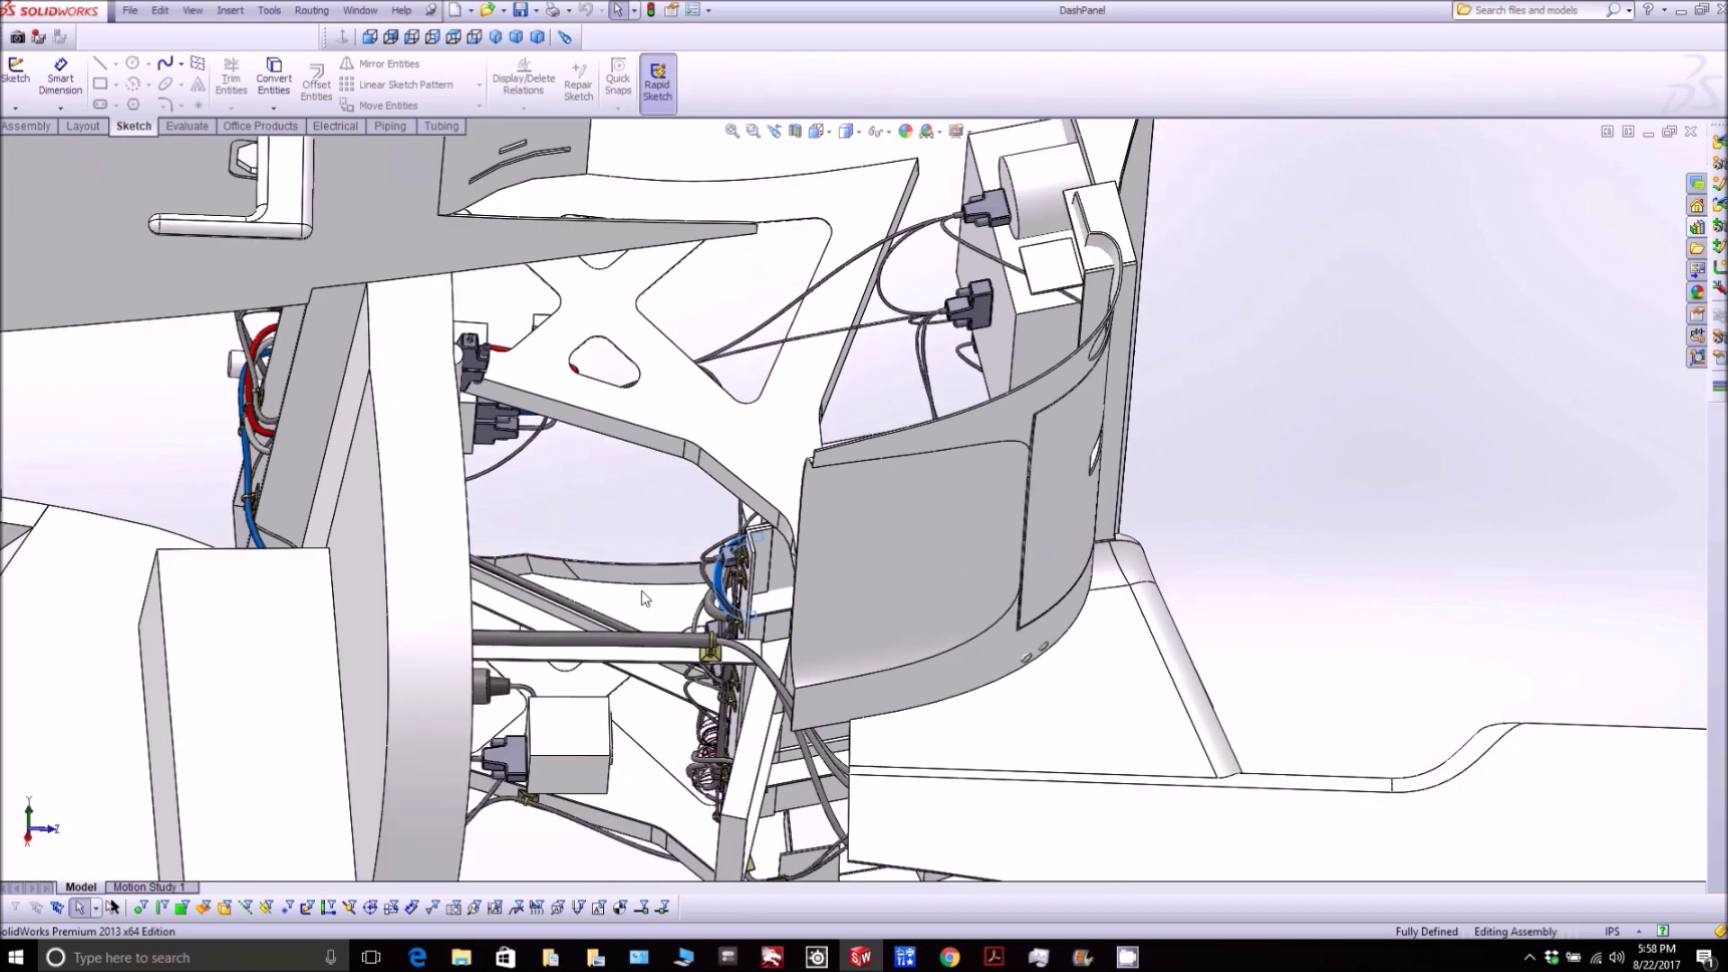
scroll(576, 660, down, 10)
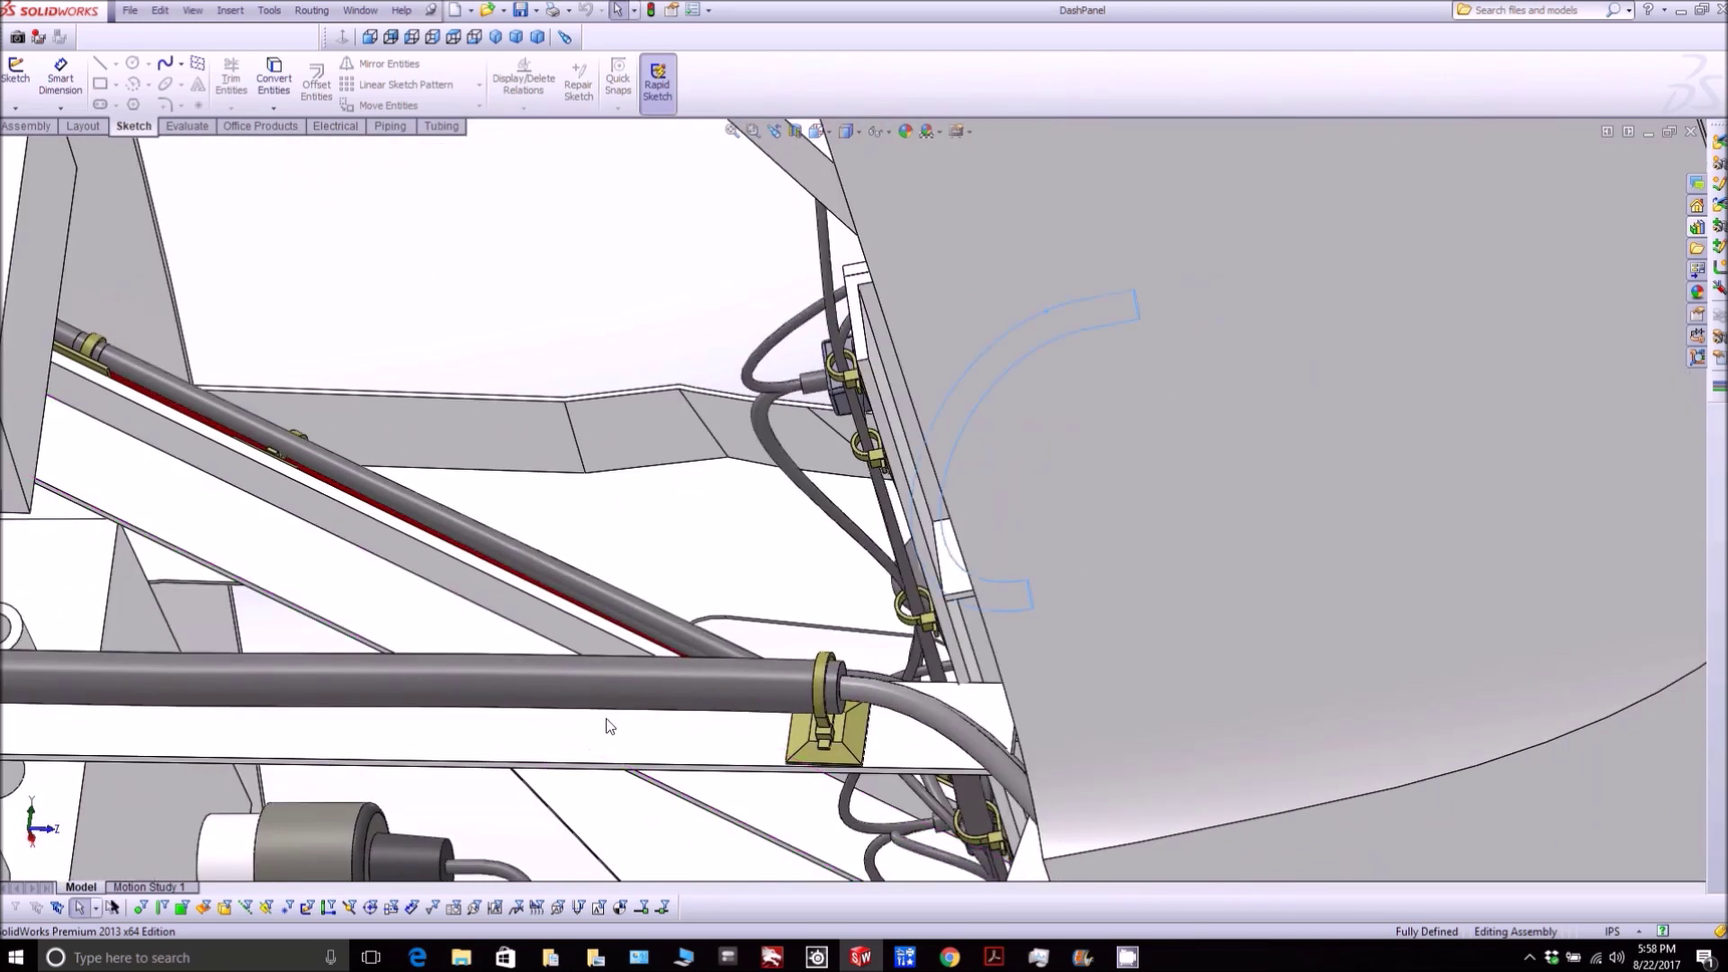
click(632, 734)
scroll(621, 711, up, 3)
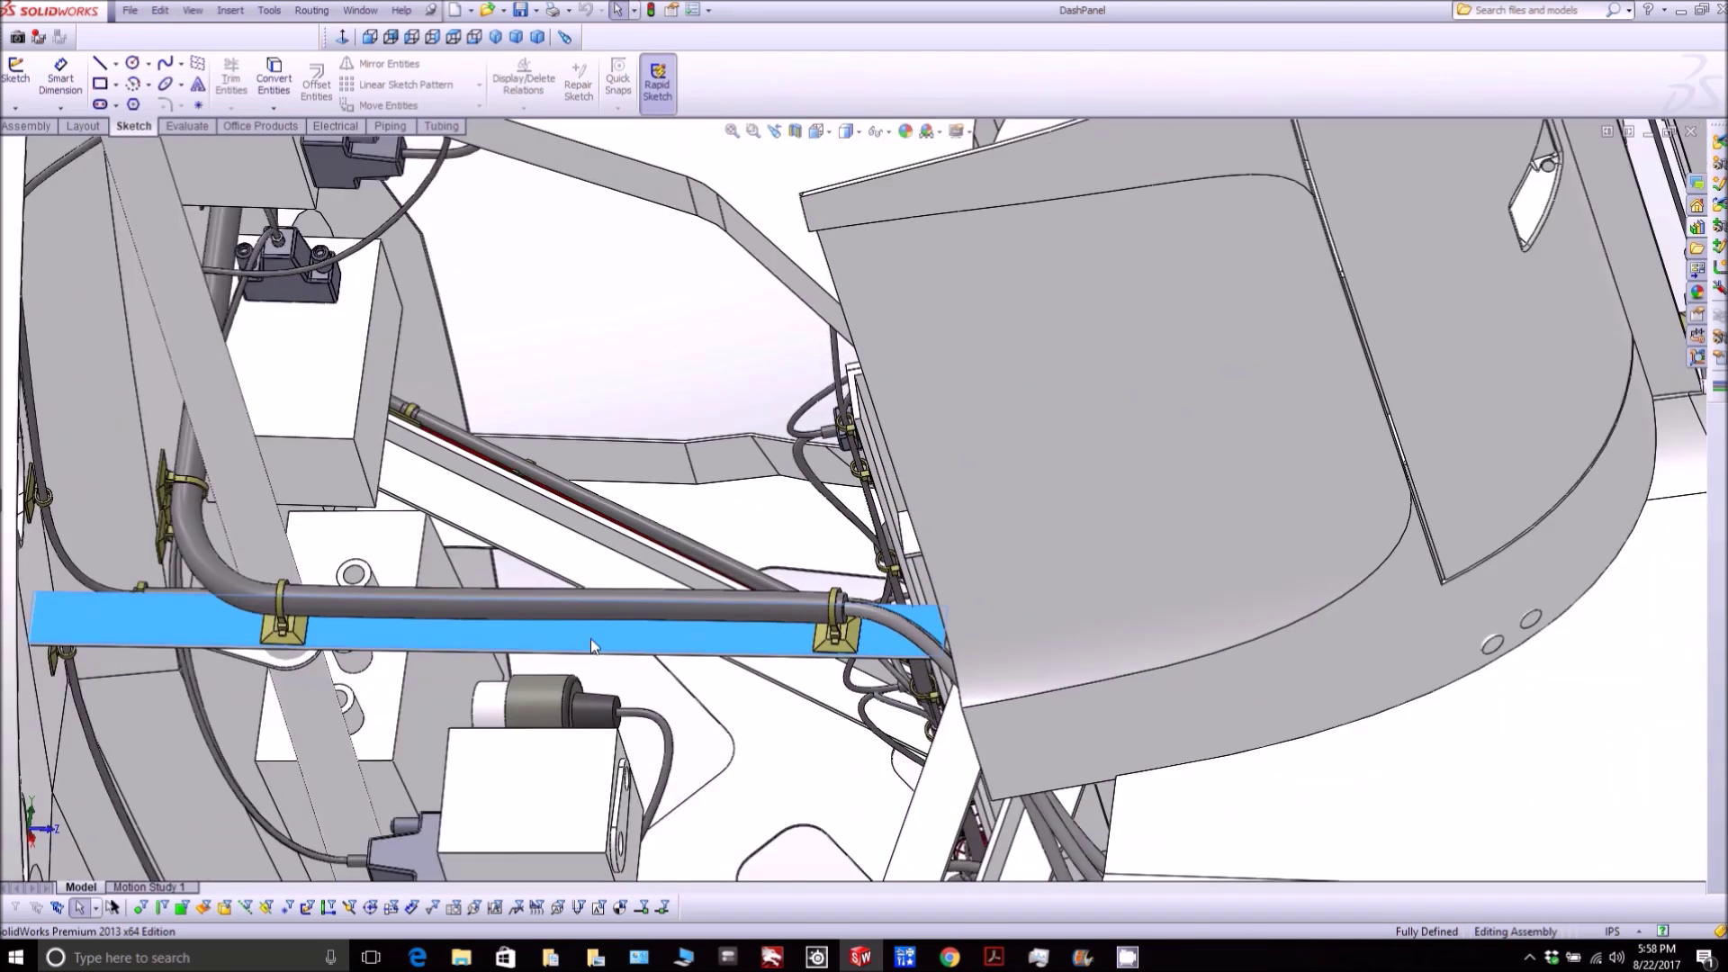
drag(486, 613, 516, 667)
scroll(473, 612, down, 1)
scroll(903, 675, up, 3)
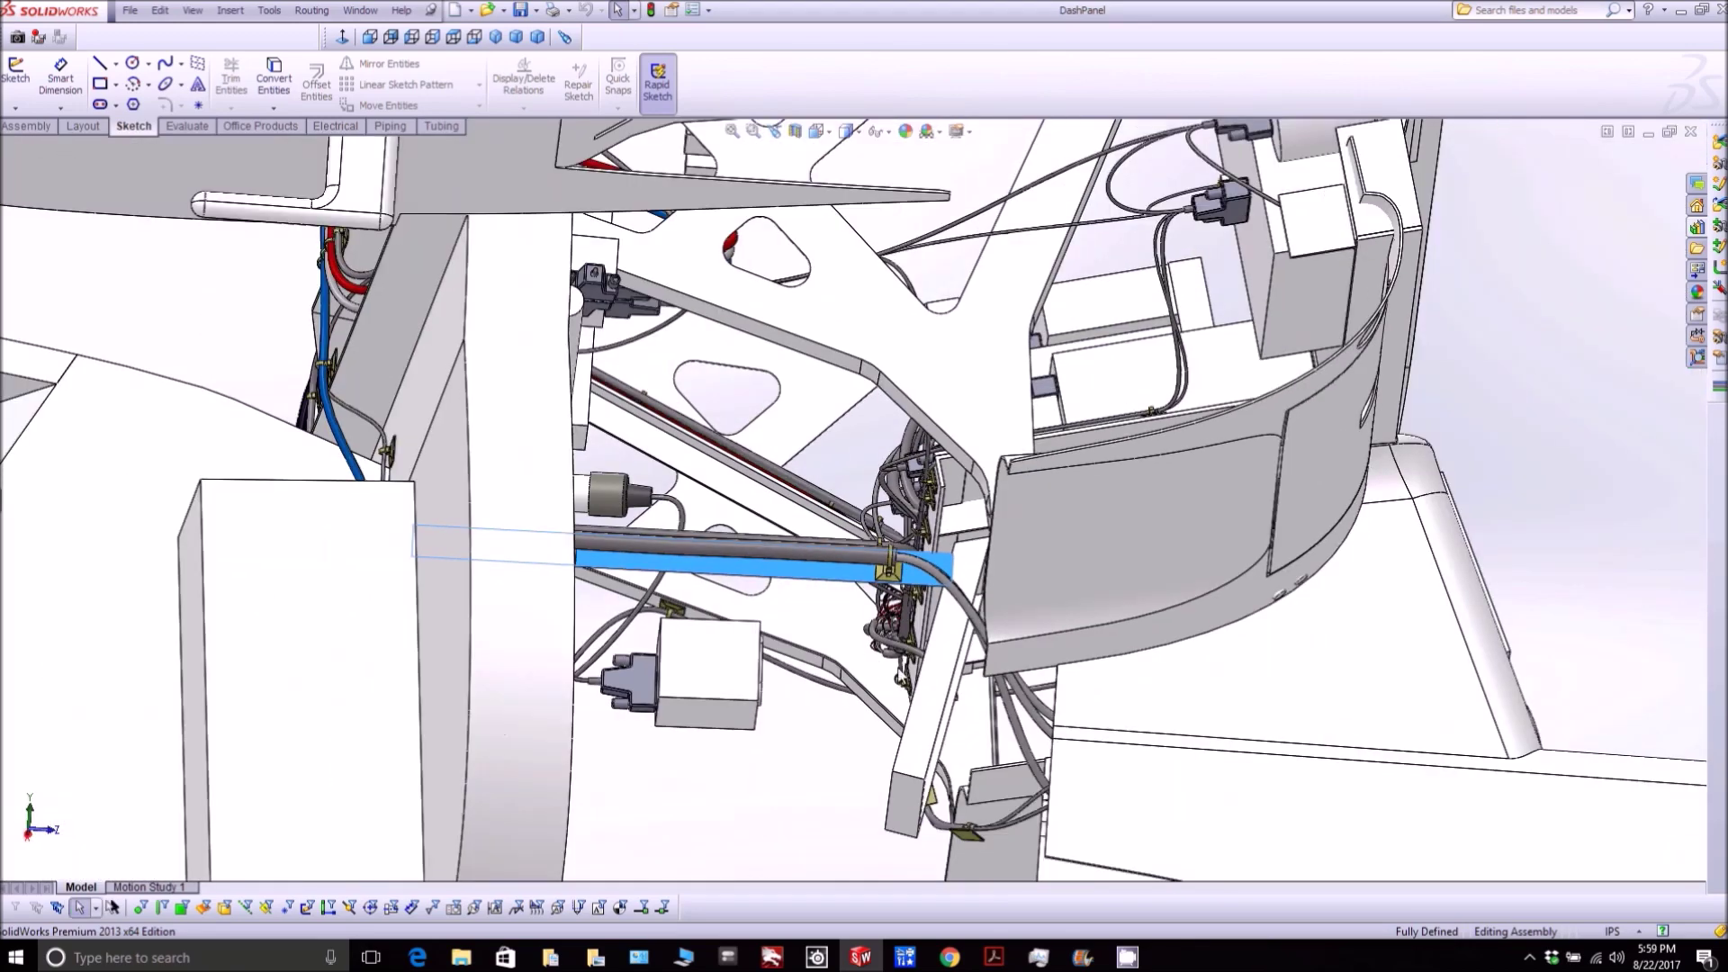
scroll(903, 675, down, 2)
scroll(903, 675, up, 2)
Step: Inspect the connector row and hose fittings under the dash, selecting the adjoining lower panel and two of the hoses
scroll(997, 724, down, 10)
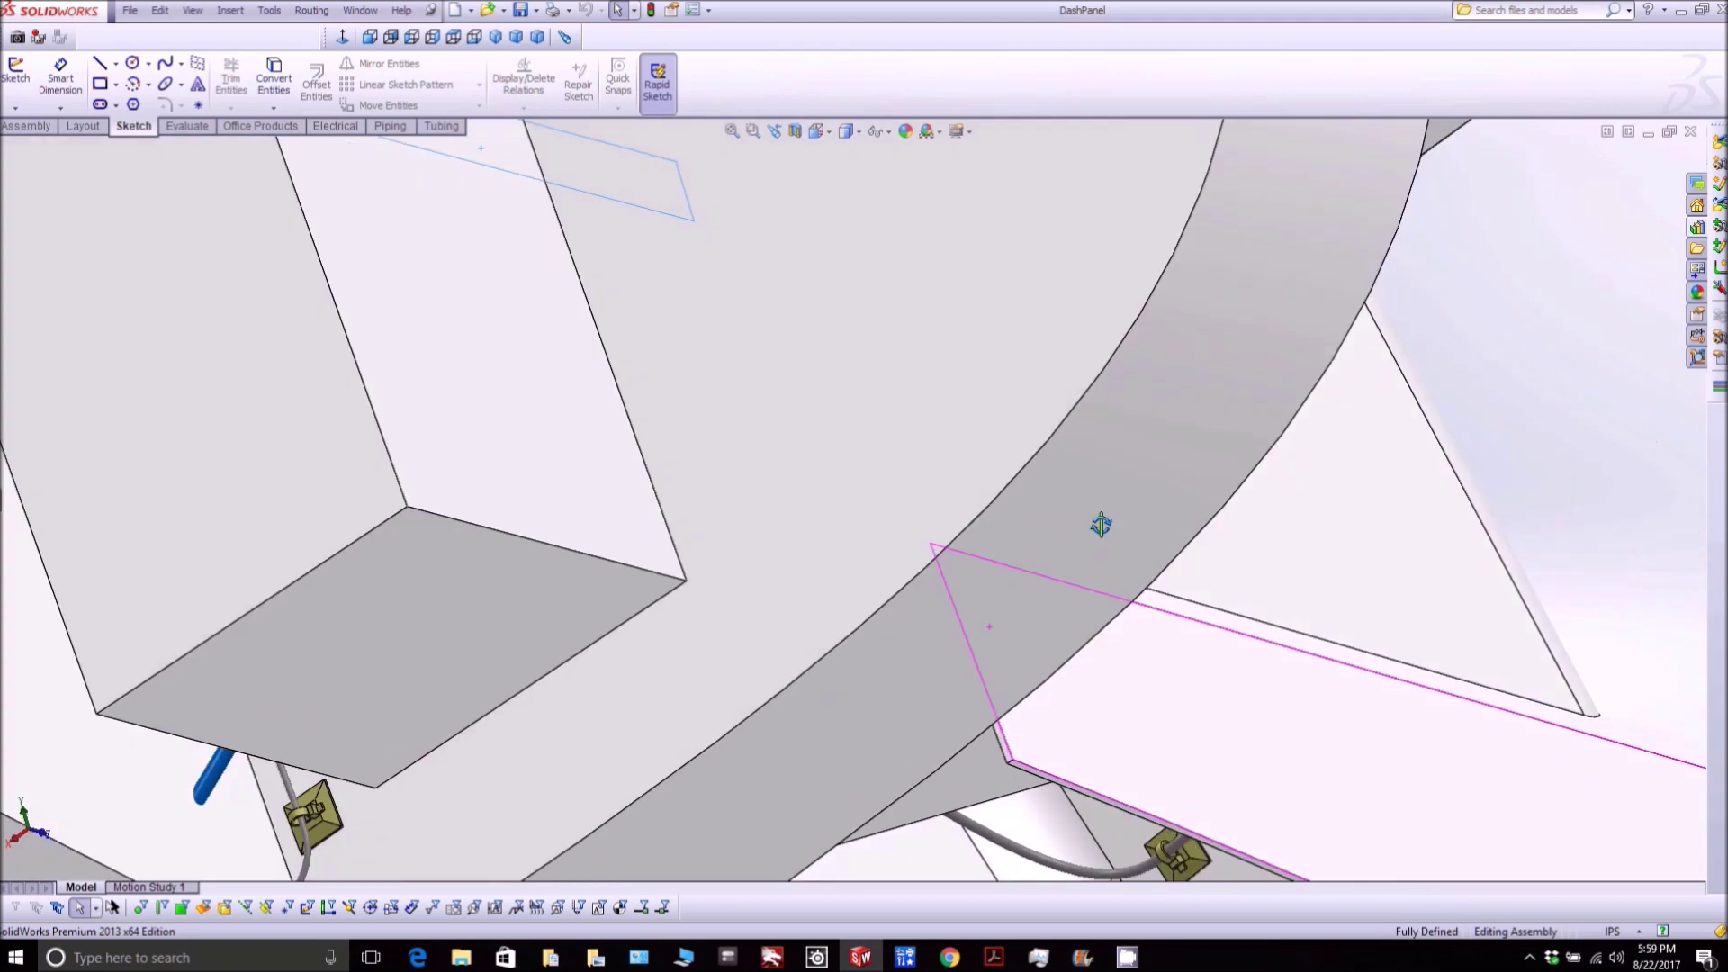
drag(1101, 524, 1007, 486)
scroll(991, 559, up, 3)
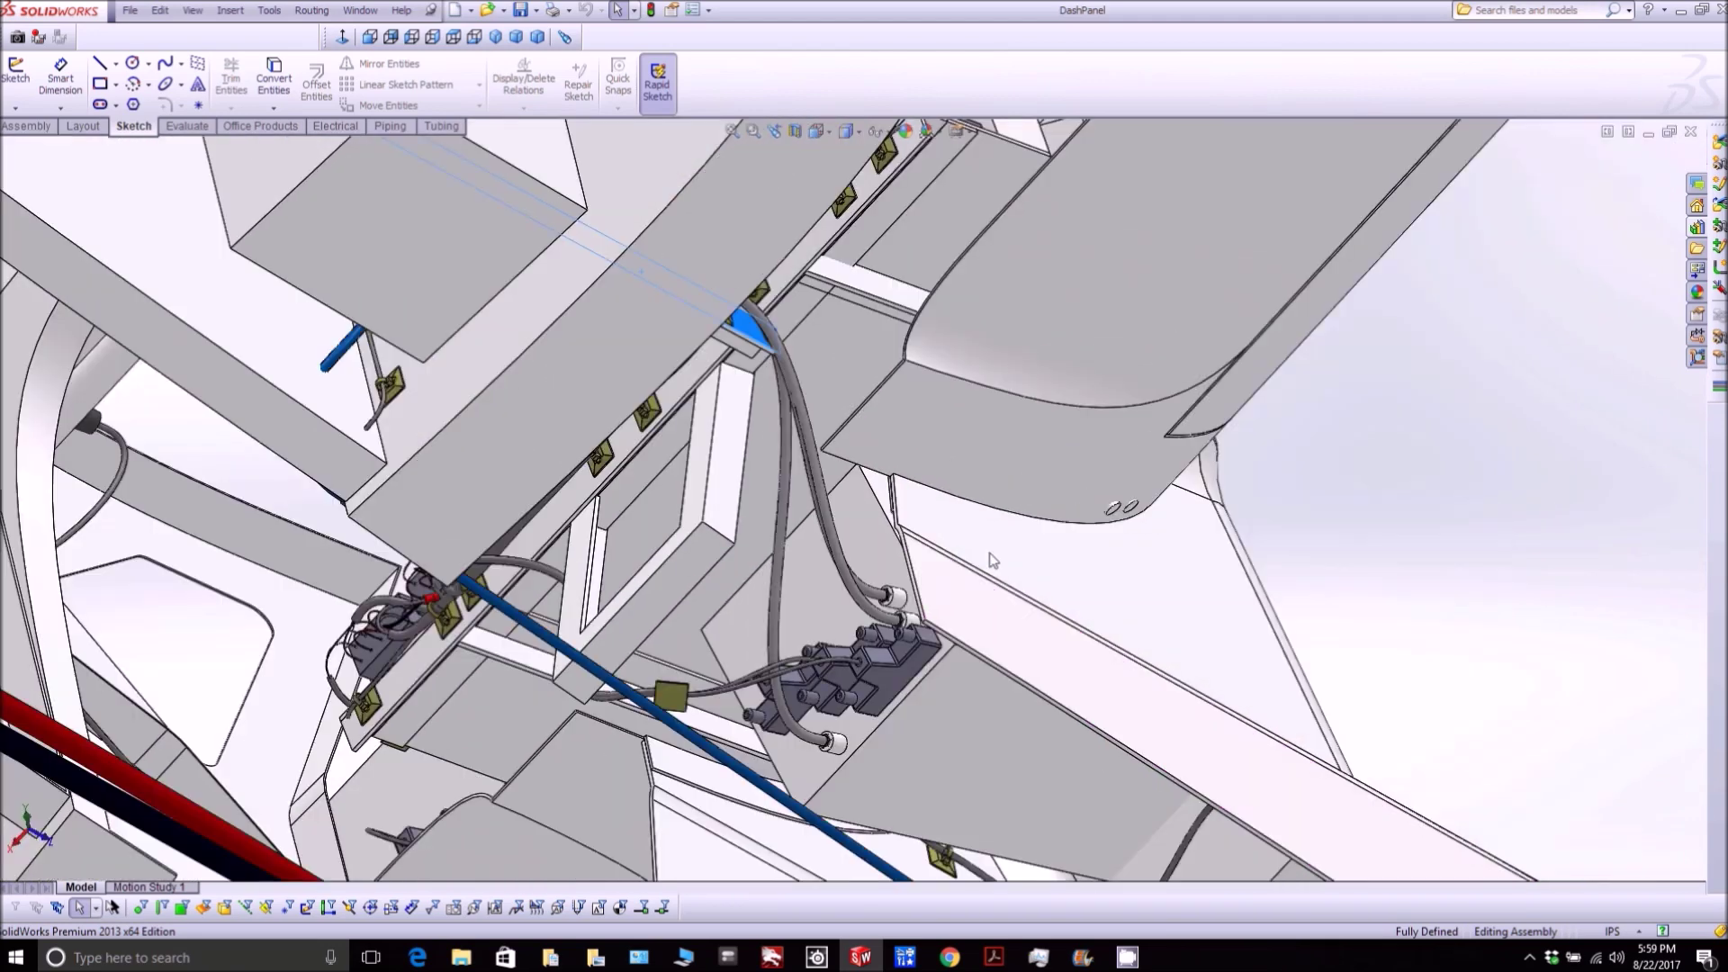
scroll(936, 648, down, 3)
scroll(918, 662, down, 2)
click(902, 677)
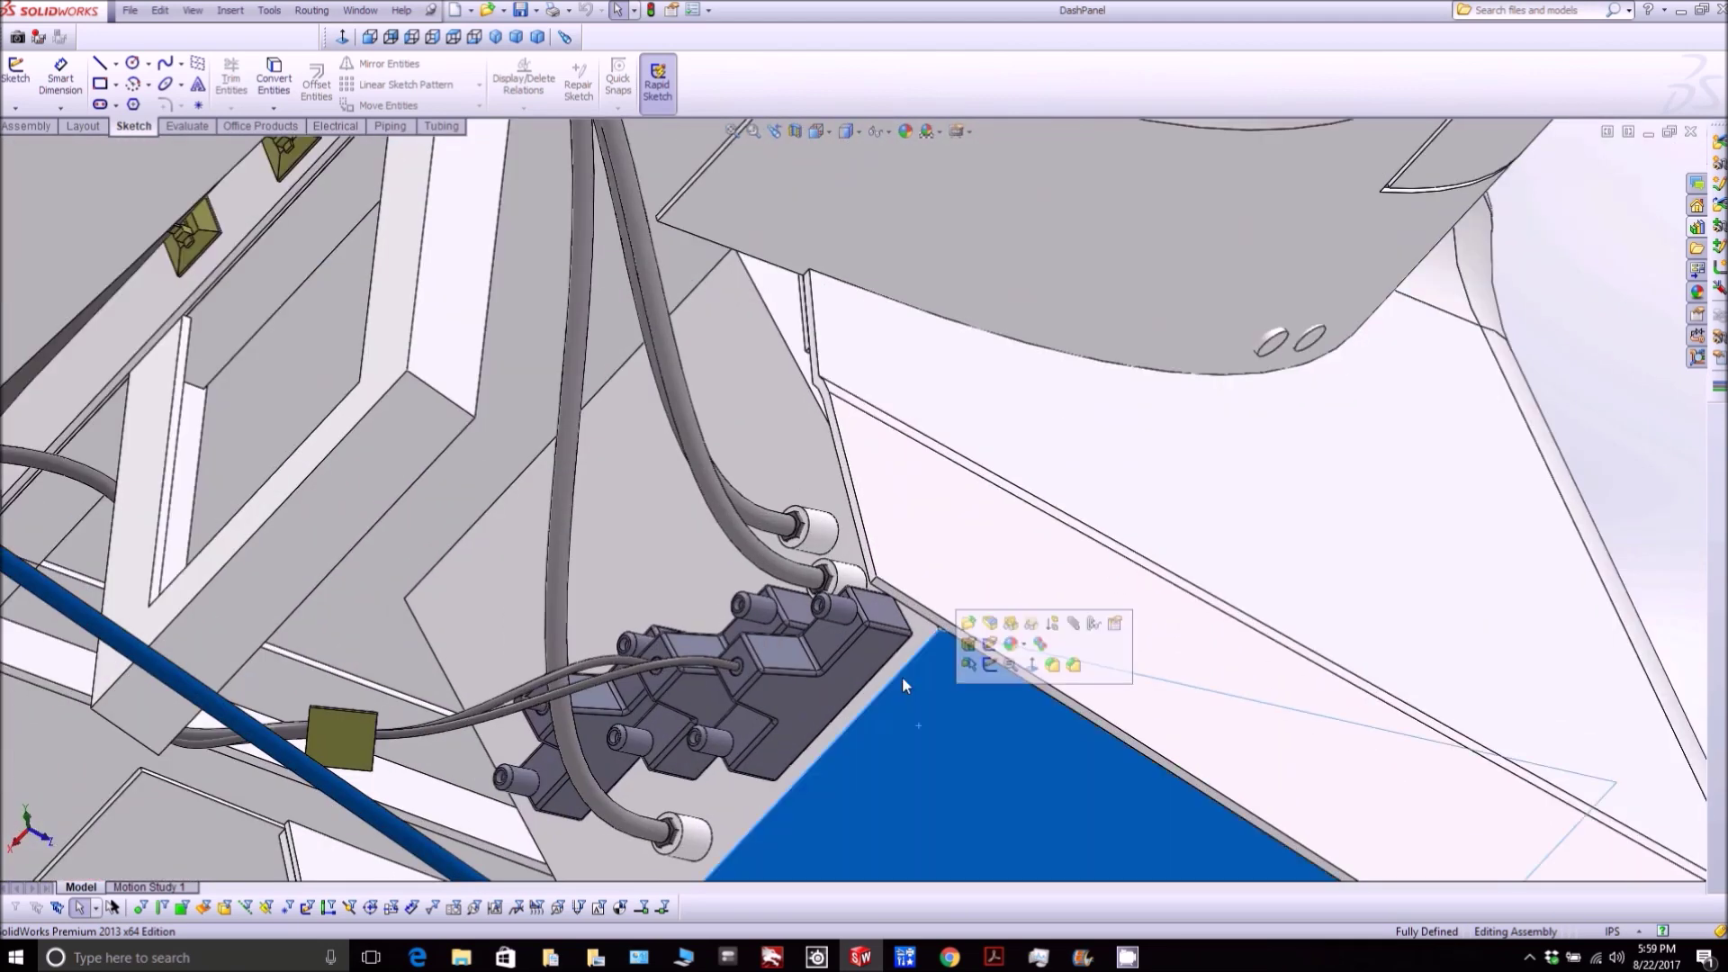
click(798, 539)
click(621, 601)
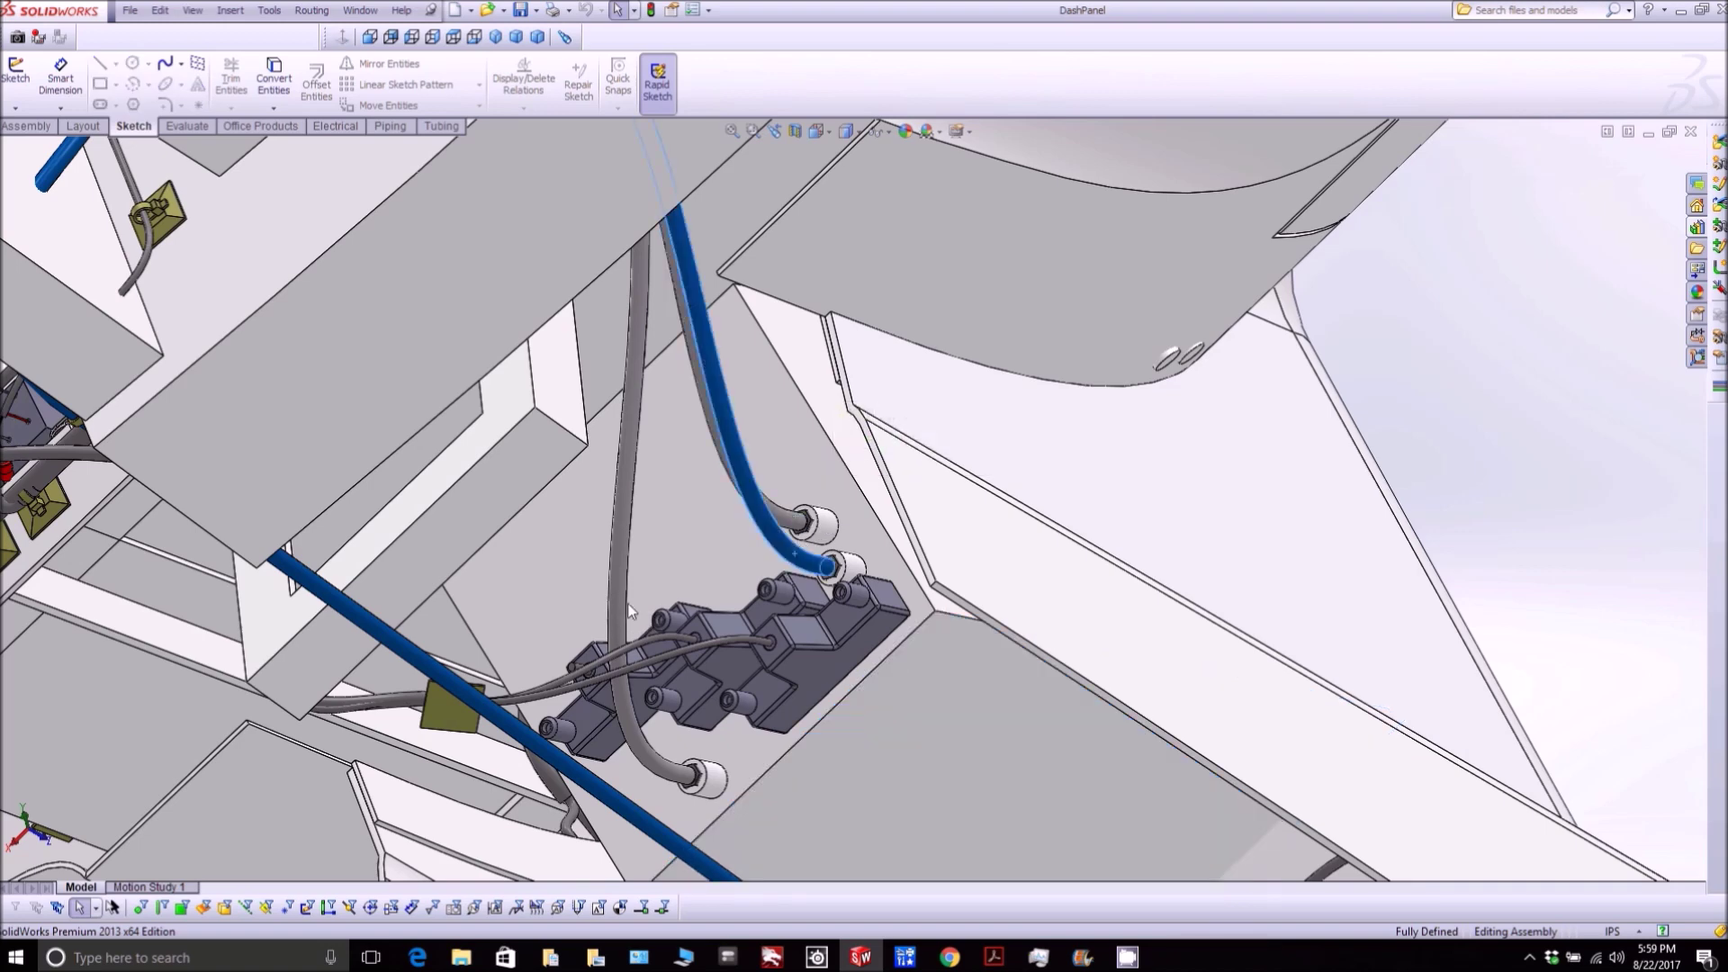
scroll(746, 584, up, 1)
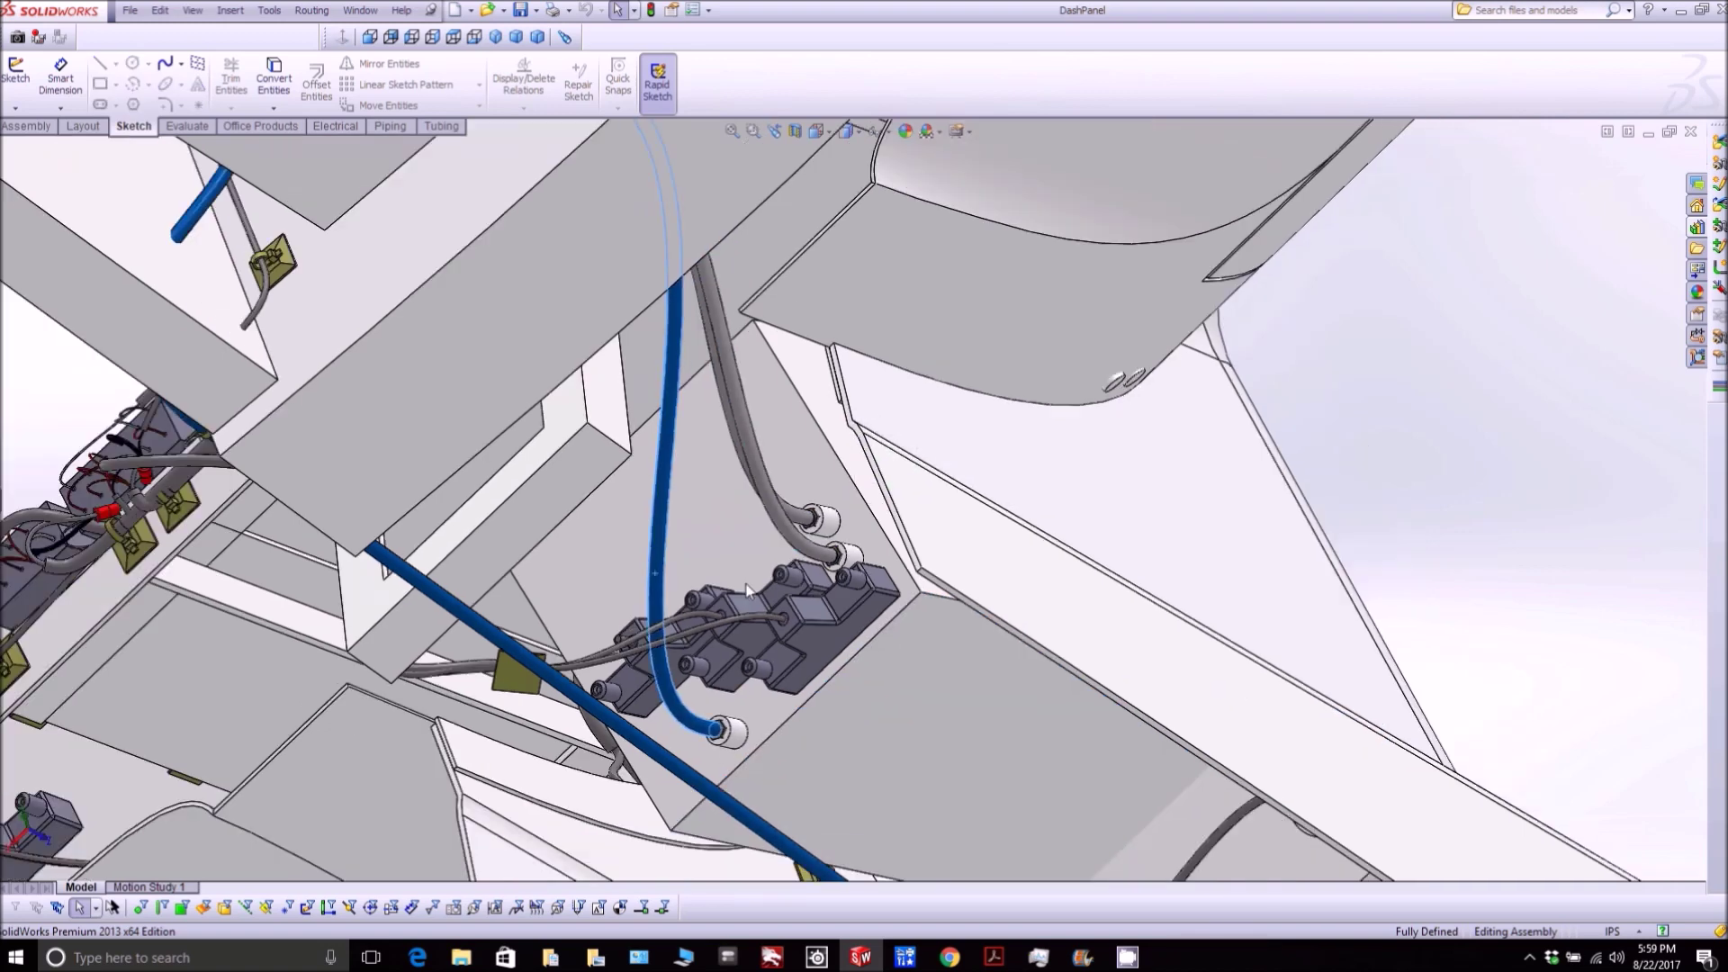
Step: Inspect the hose fittings beside the large round connector on the bulkhead, selecting the upper gray hoses one by one
drag(759, 585, 621, 834)
scroll(554, 626, up, 6)
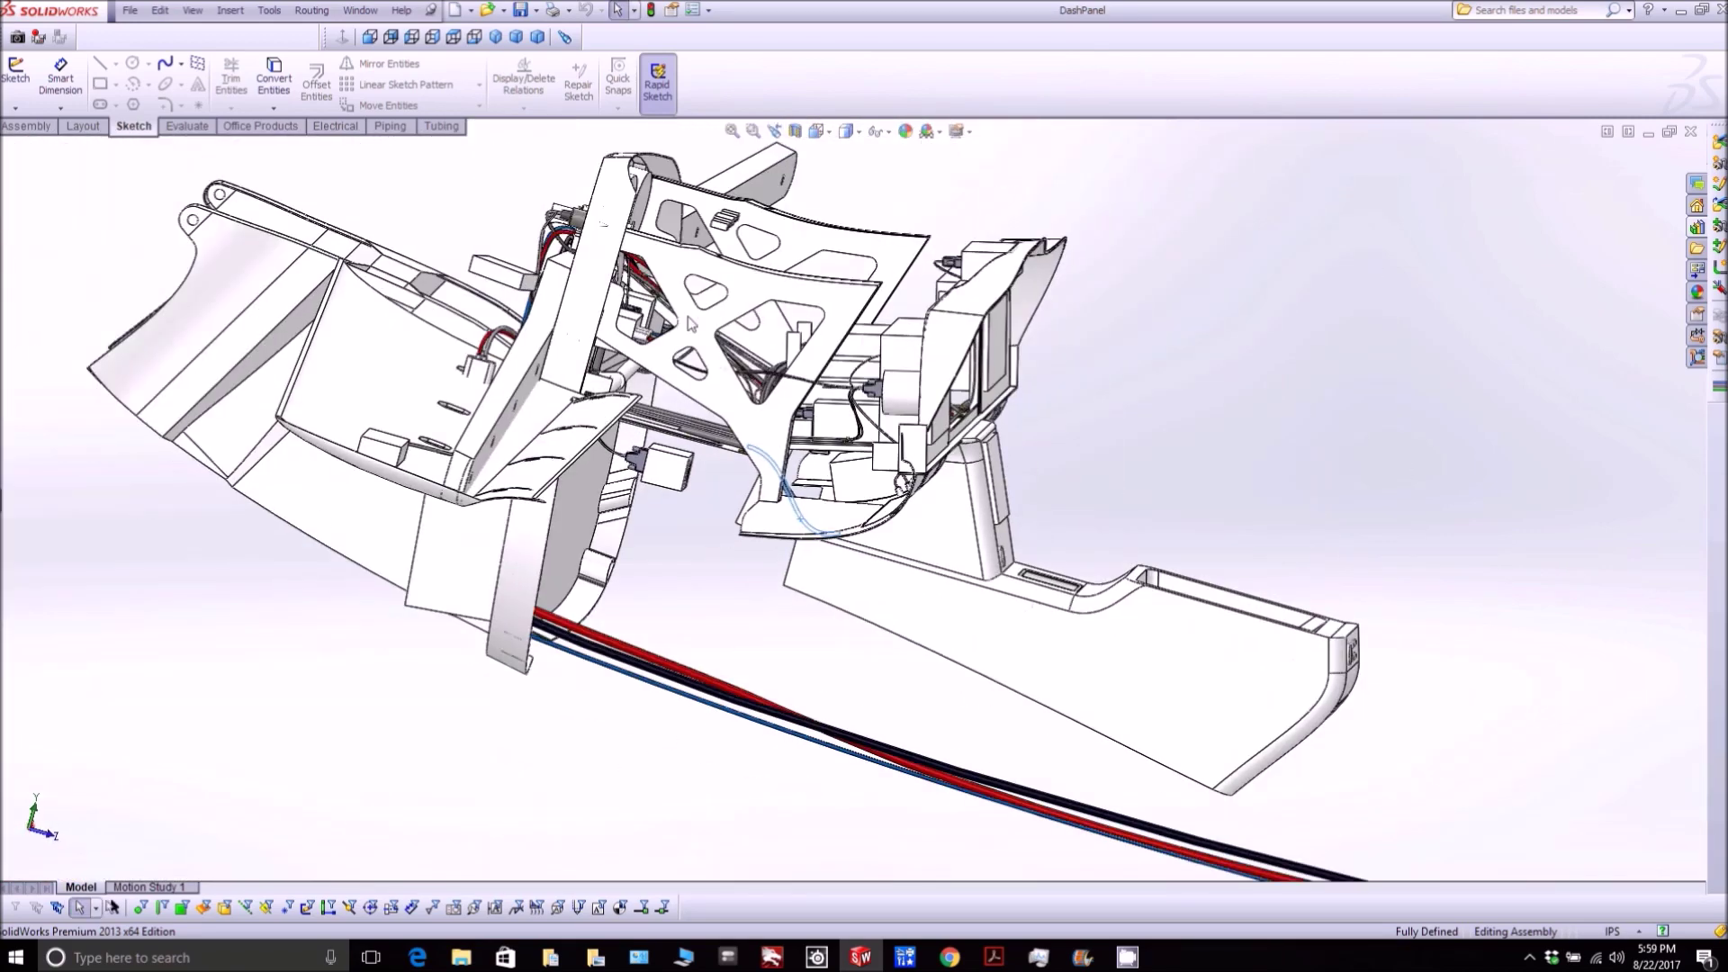
scroll(693, 310, down, 7)
scroll(648, 263, up, 10)
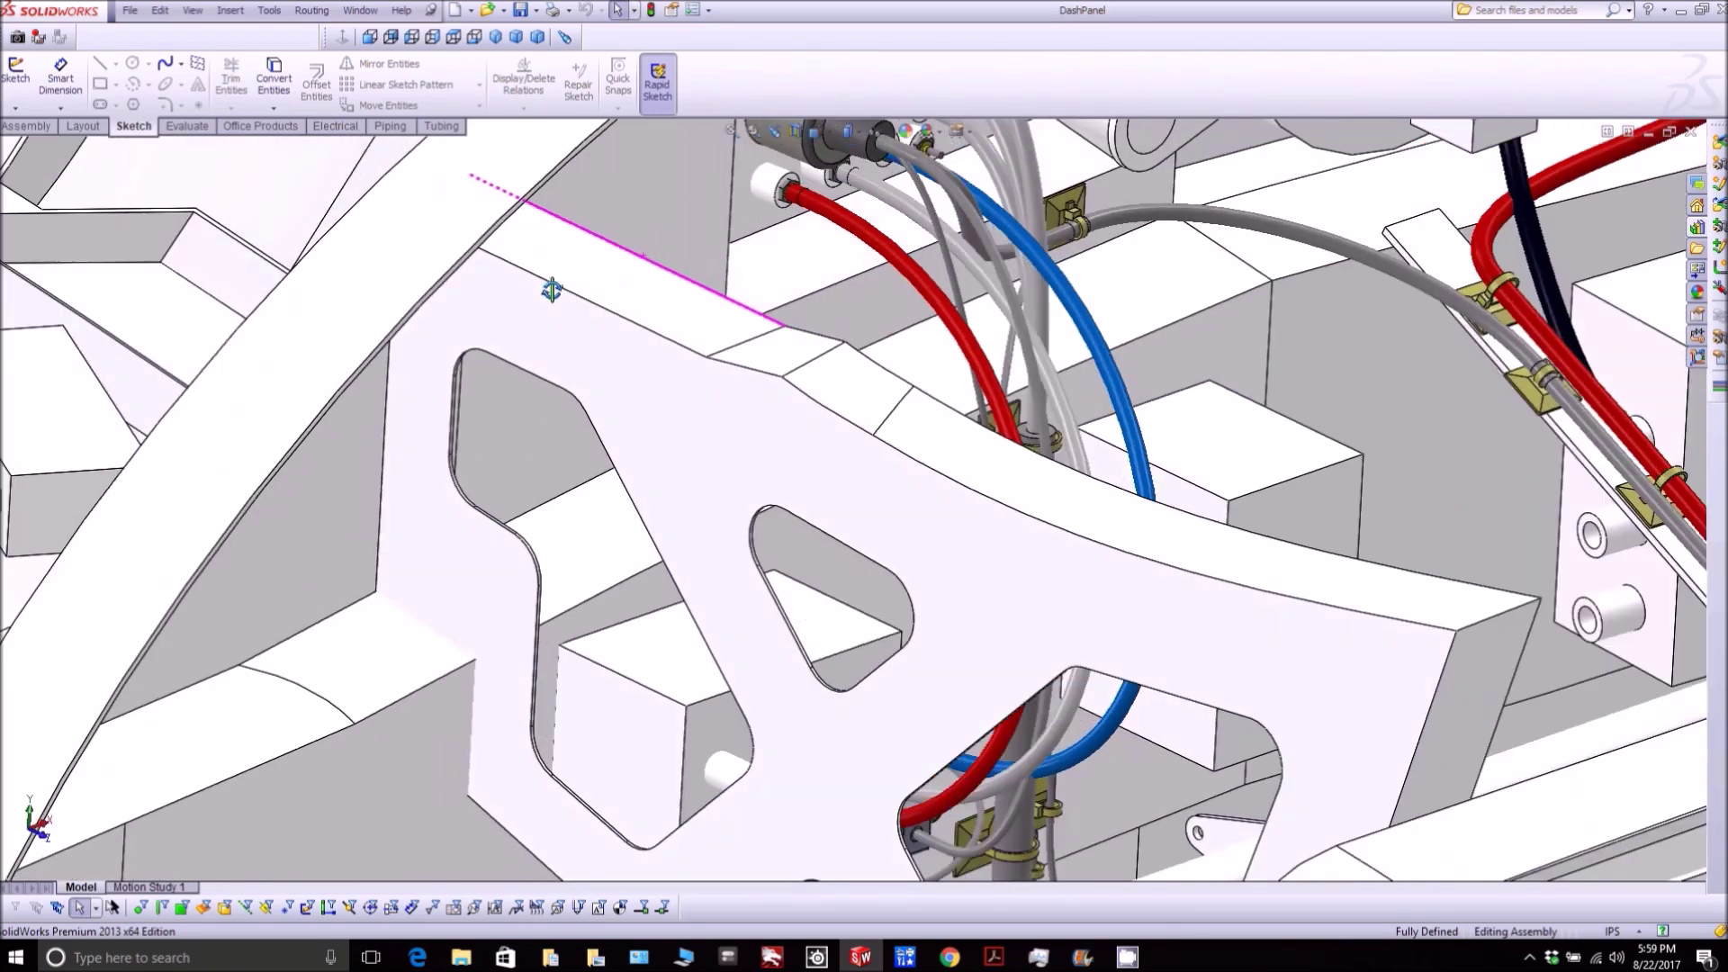
scroll(806, 268, down, 6)
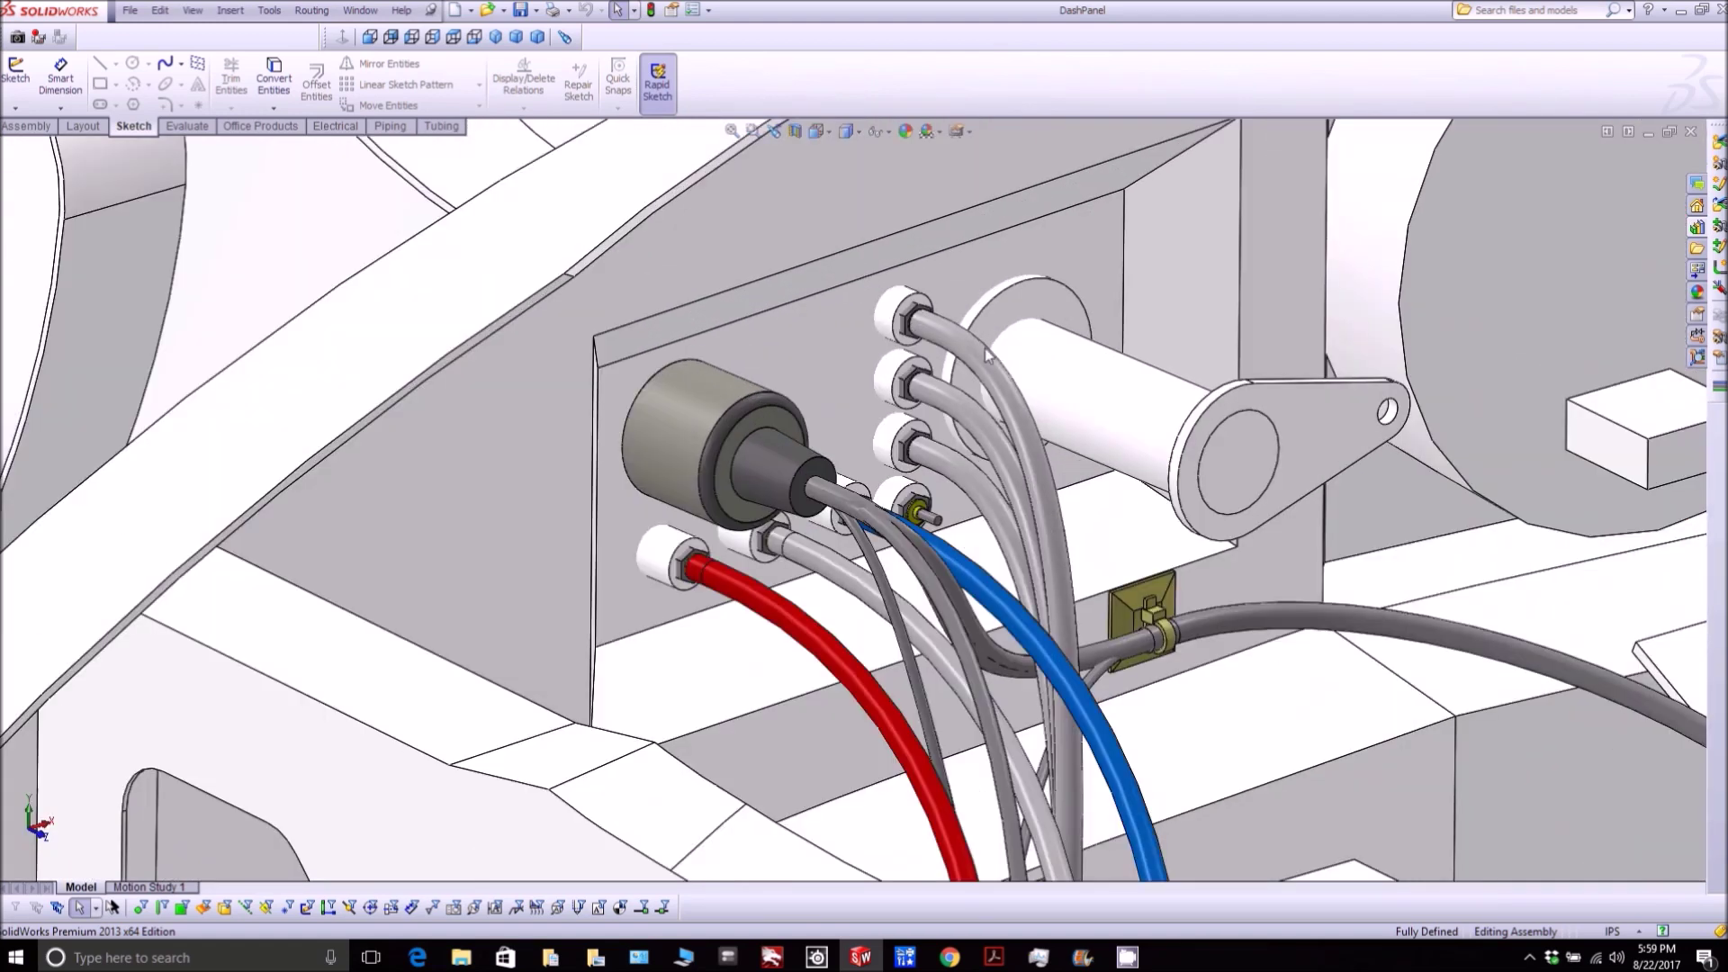
click(979, 354)
click(957, 402)
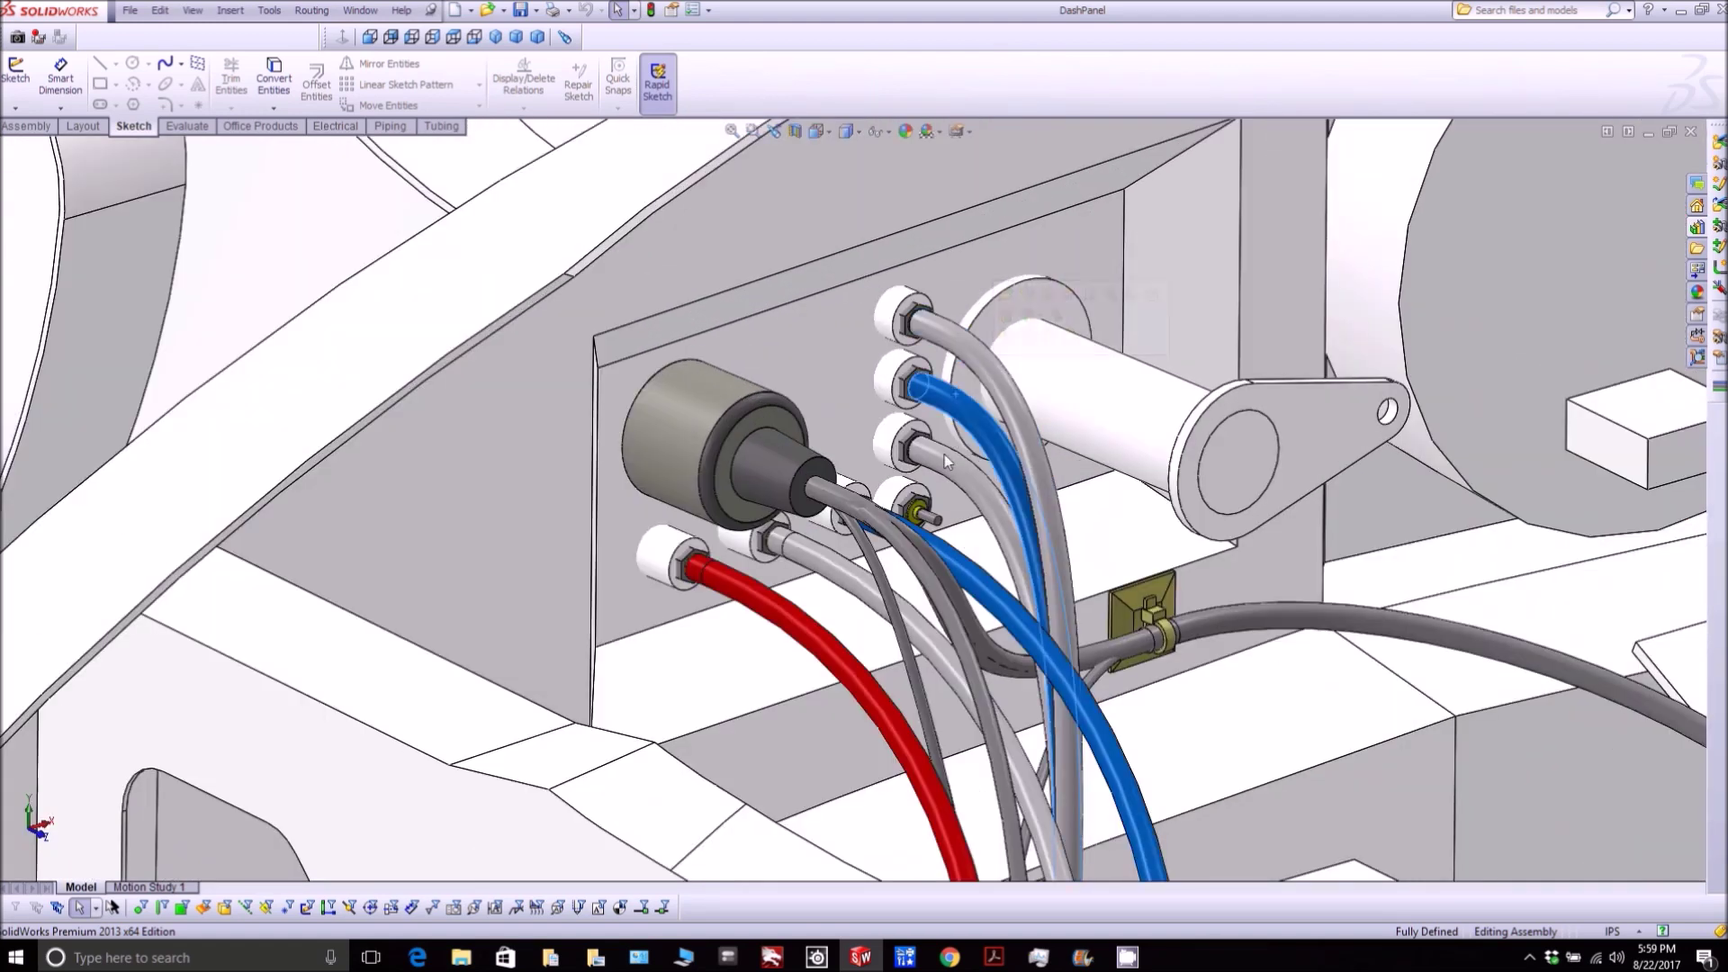
click(941, 469)
Step: Examine the column of open hose fittings beside the large white cylinder on the bulkhead, selecting individual fittings
scroll(900, 430, up, 1)
drag(900, 419, 1071, 450)
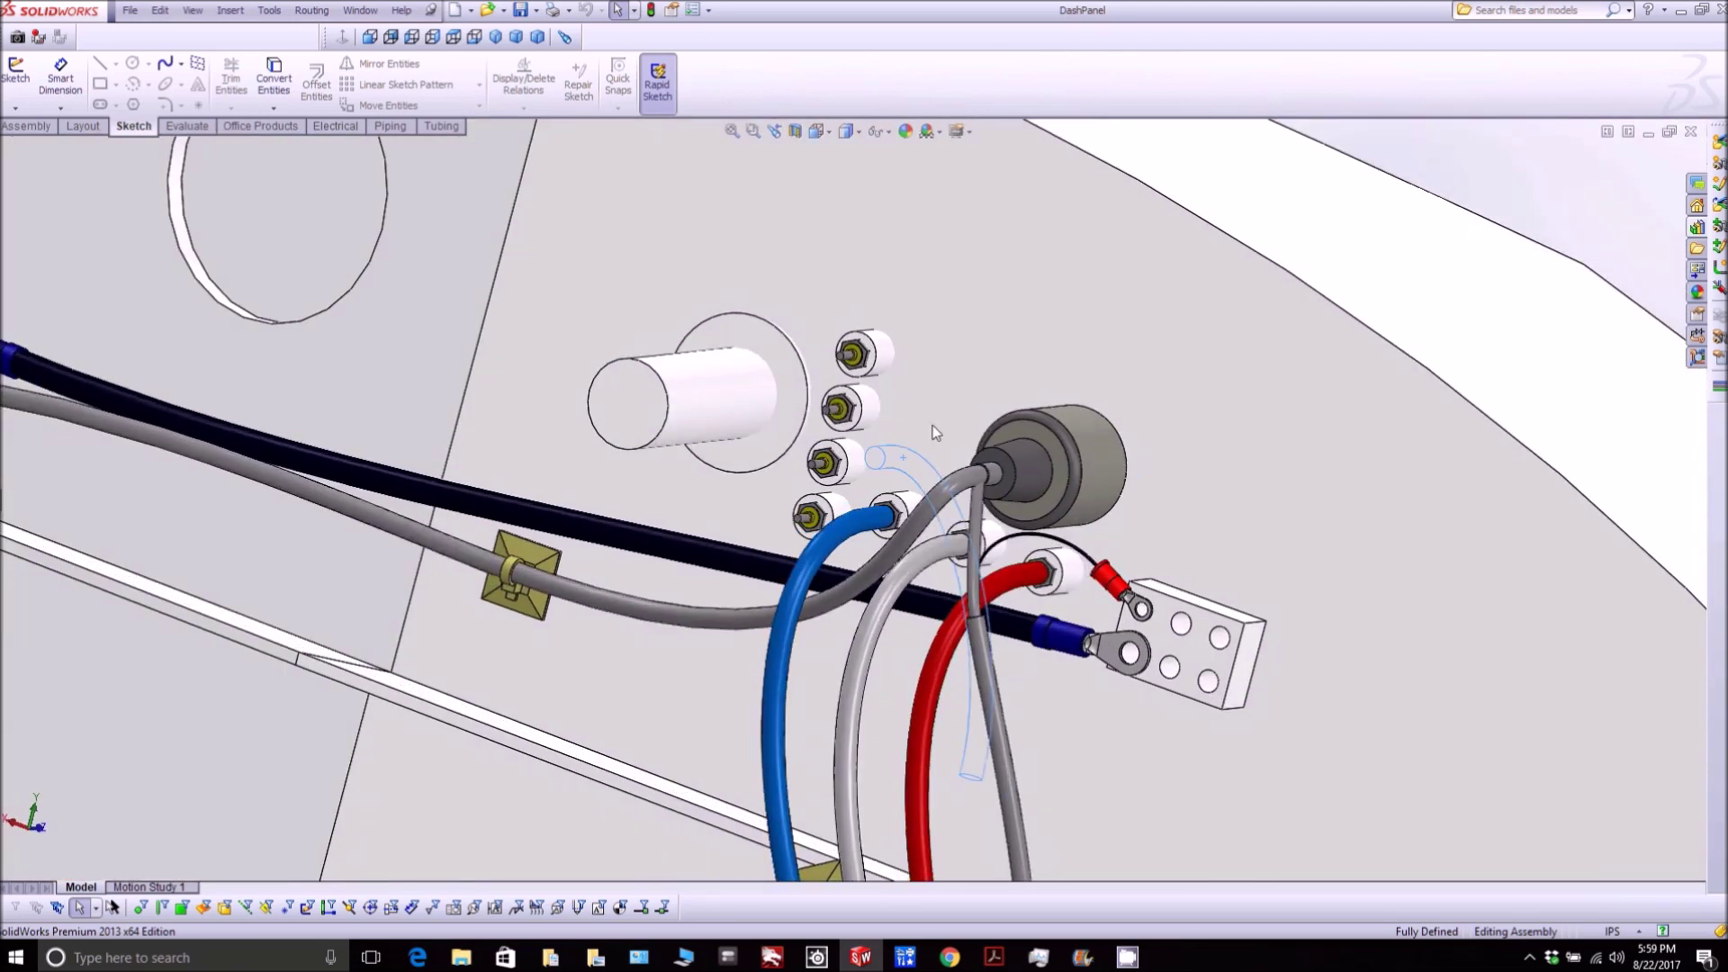
scroll(911, 382, down, 5)
click(746, 364)
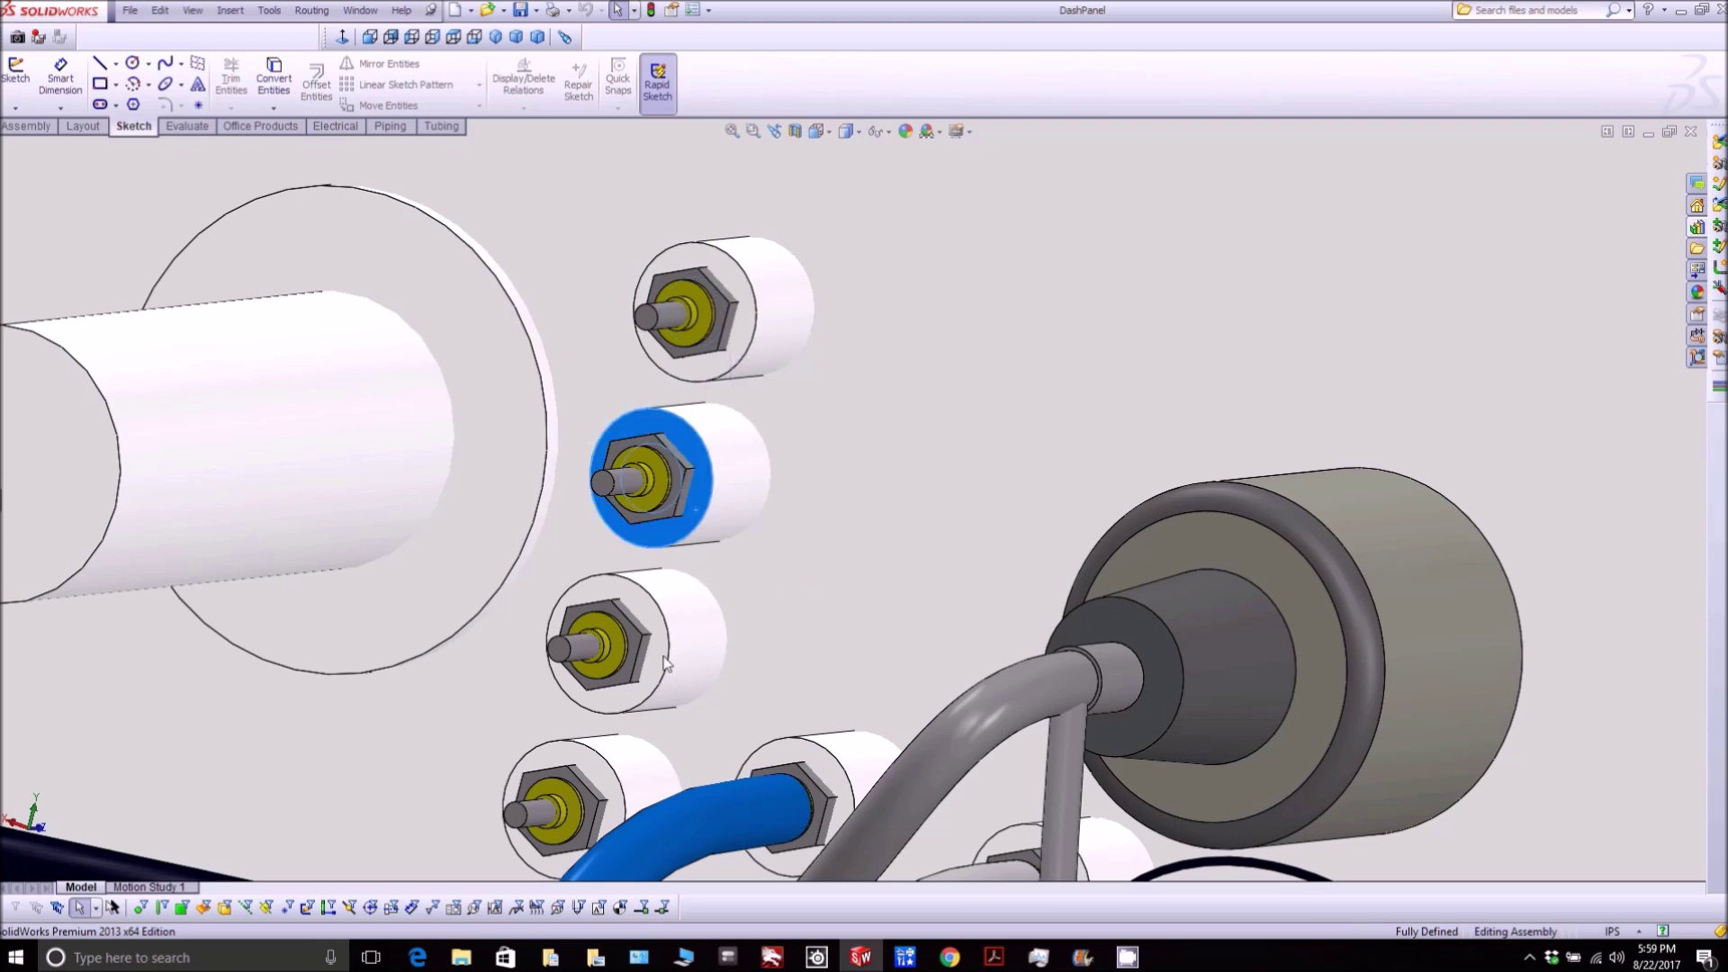
scroll(801, 531, up, 5)
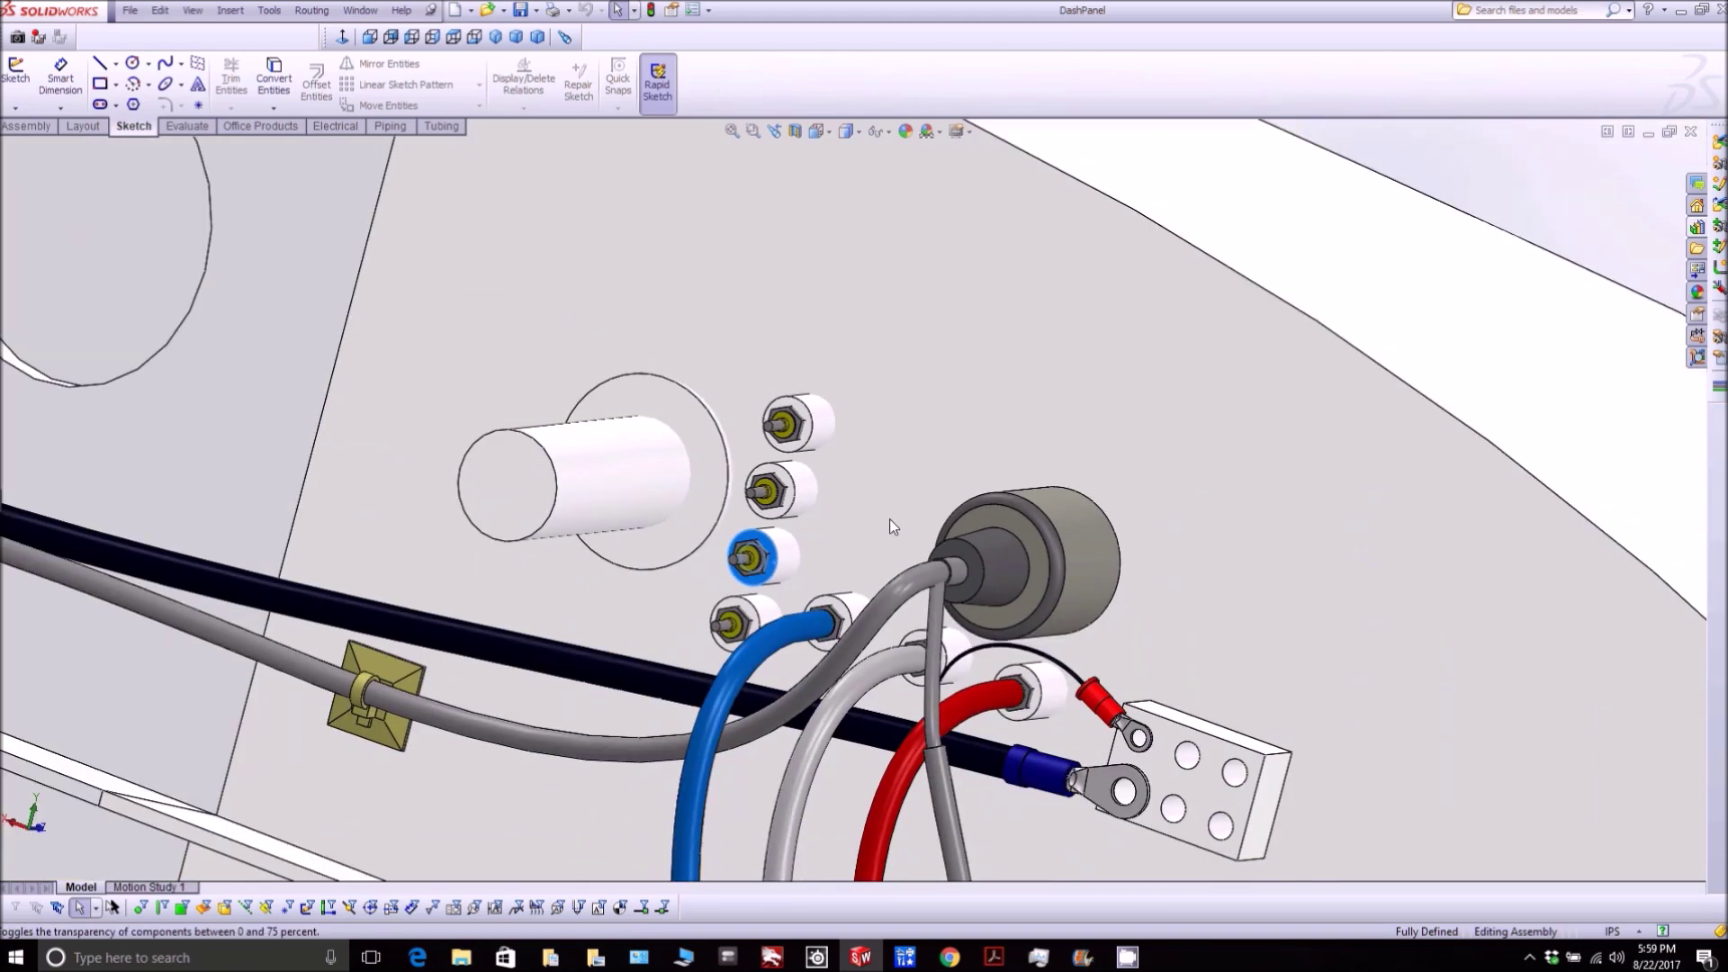
scroll(937, 484, up, 3)
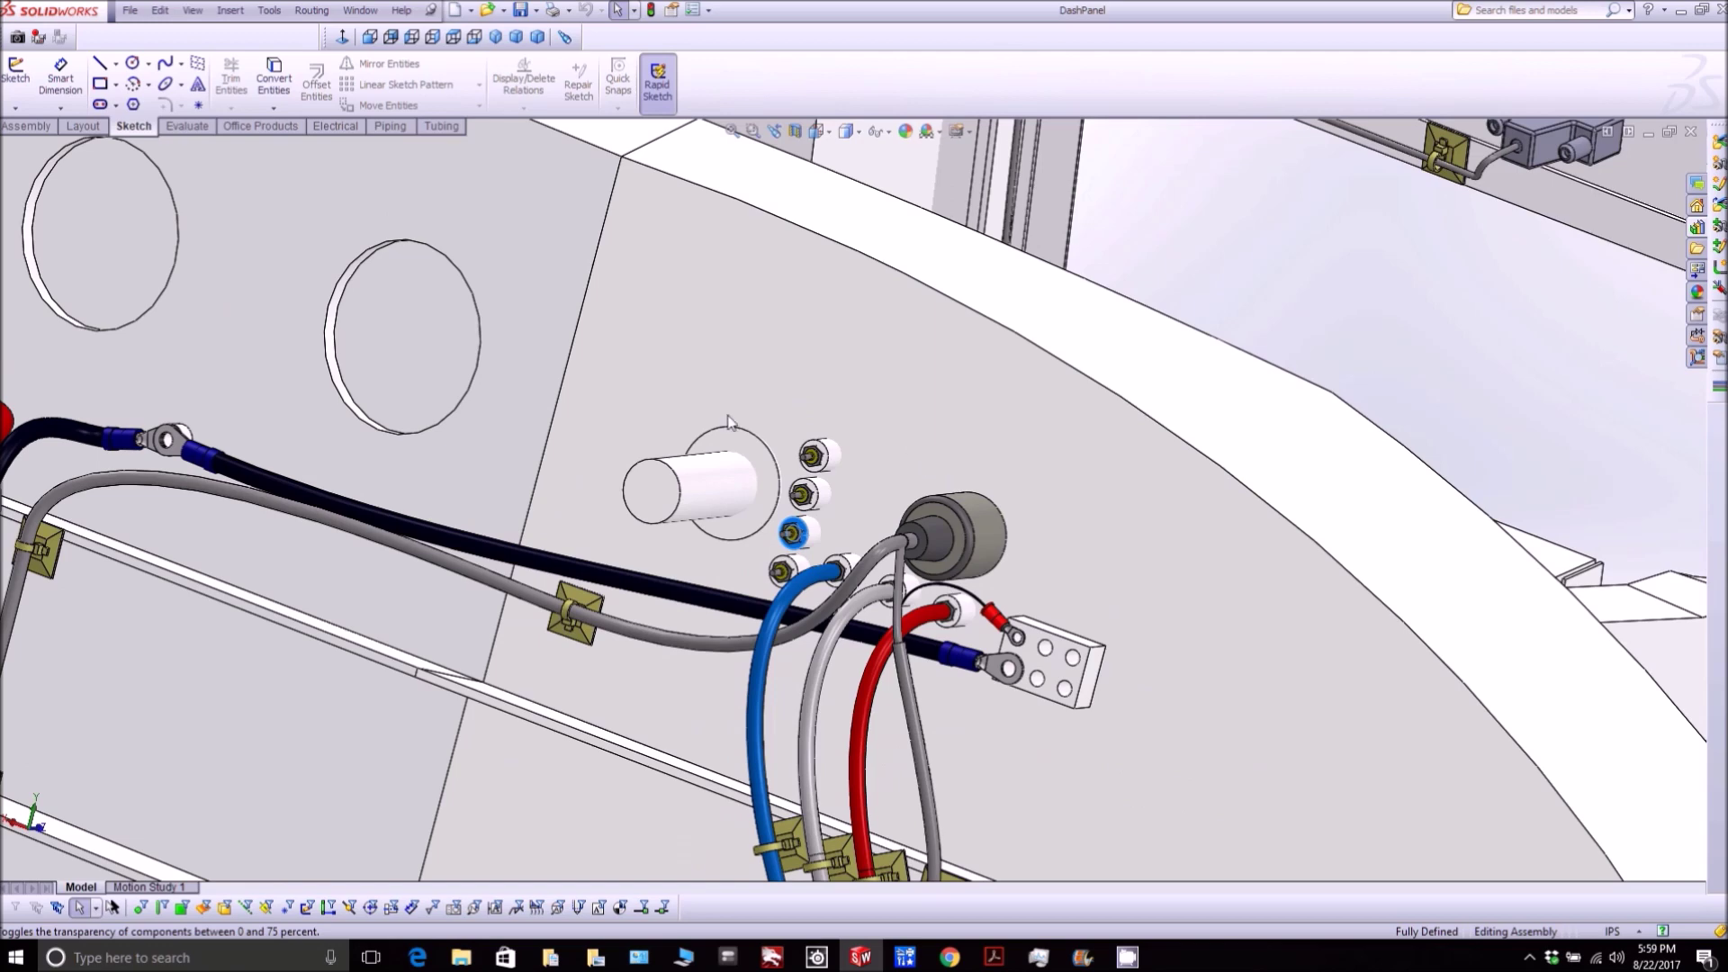
Step: Trace the thick black cable across the bulkhead to the terminal block, selecting the cable
drag(607, 396, 603, 410)
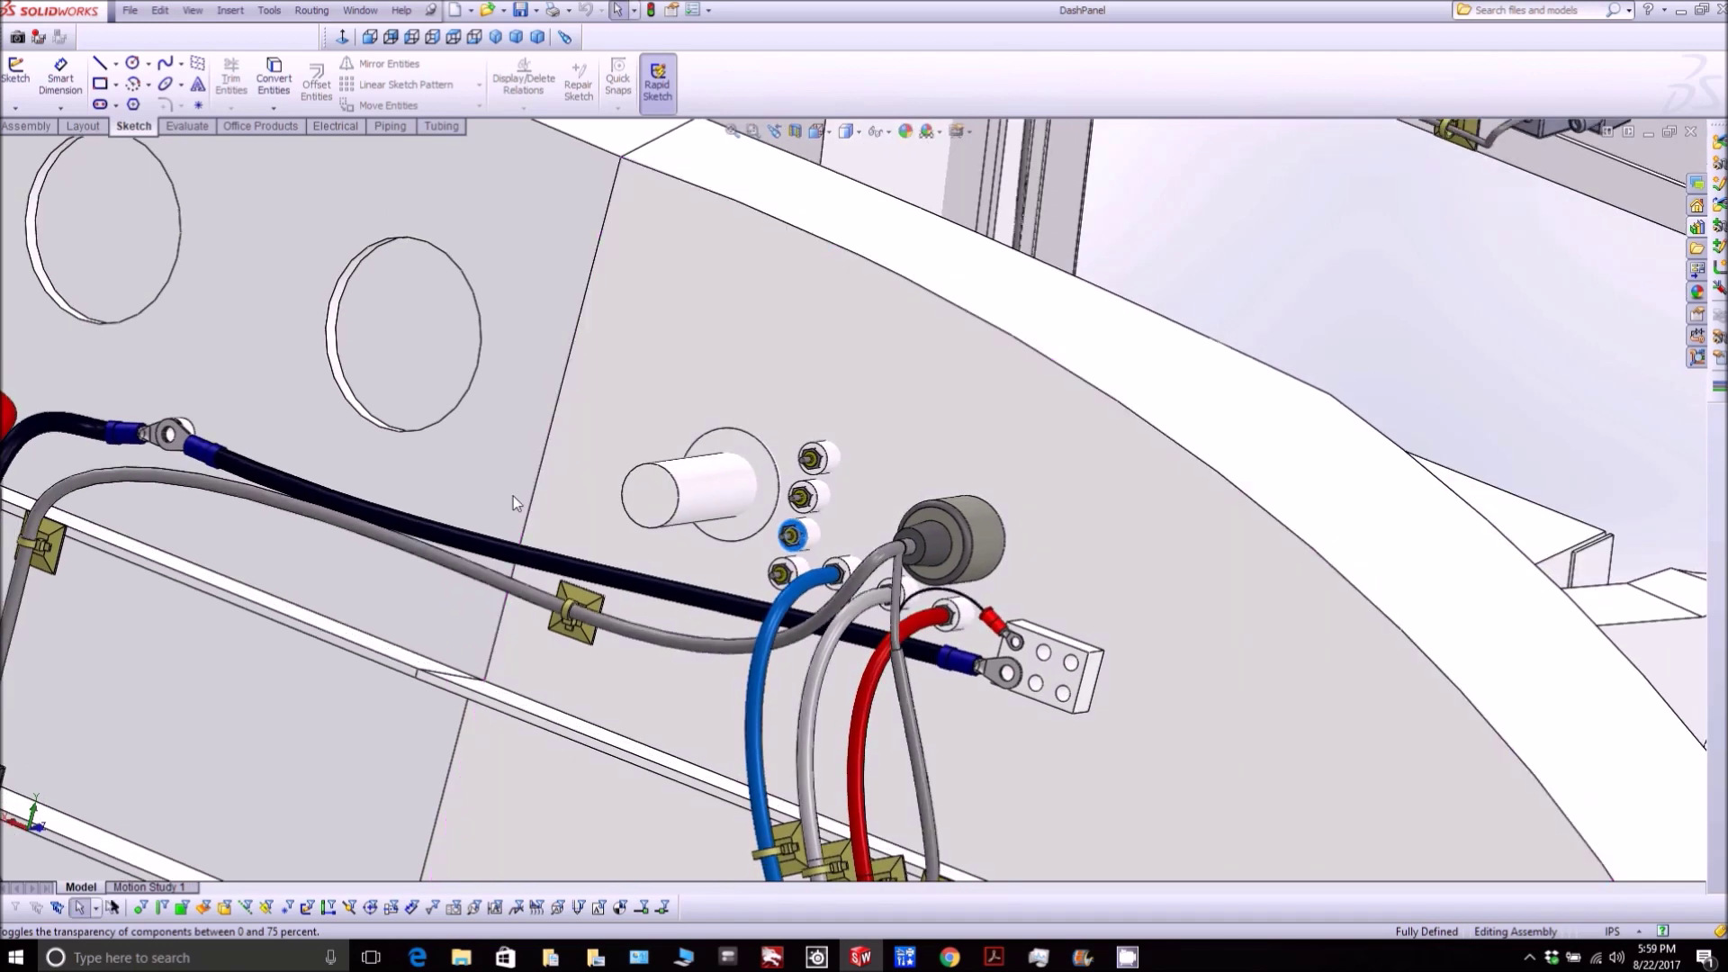
click(469, 544)
scroll(491, 538, up, 2)
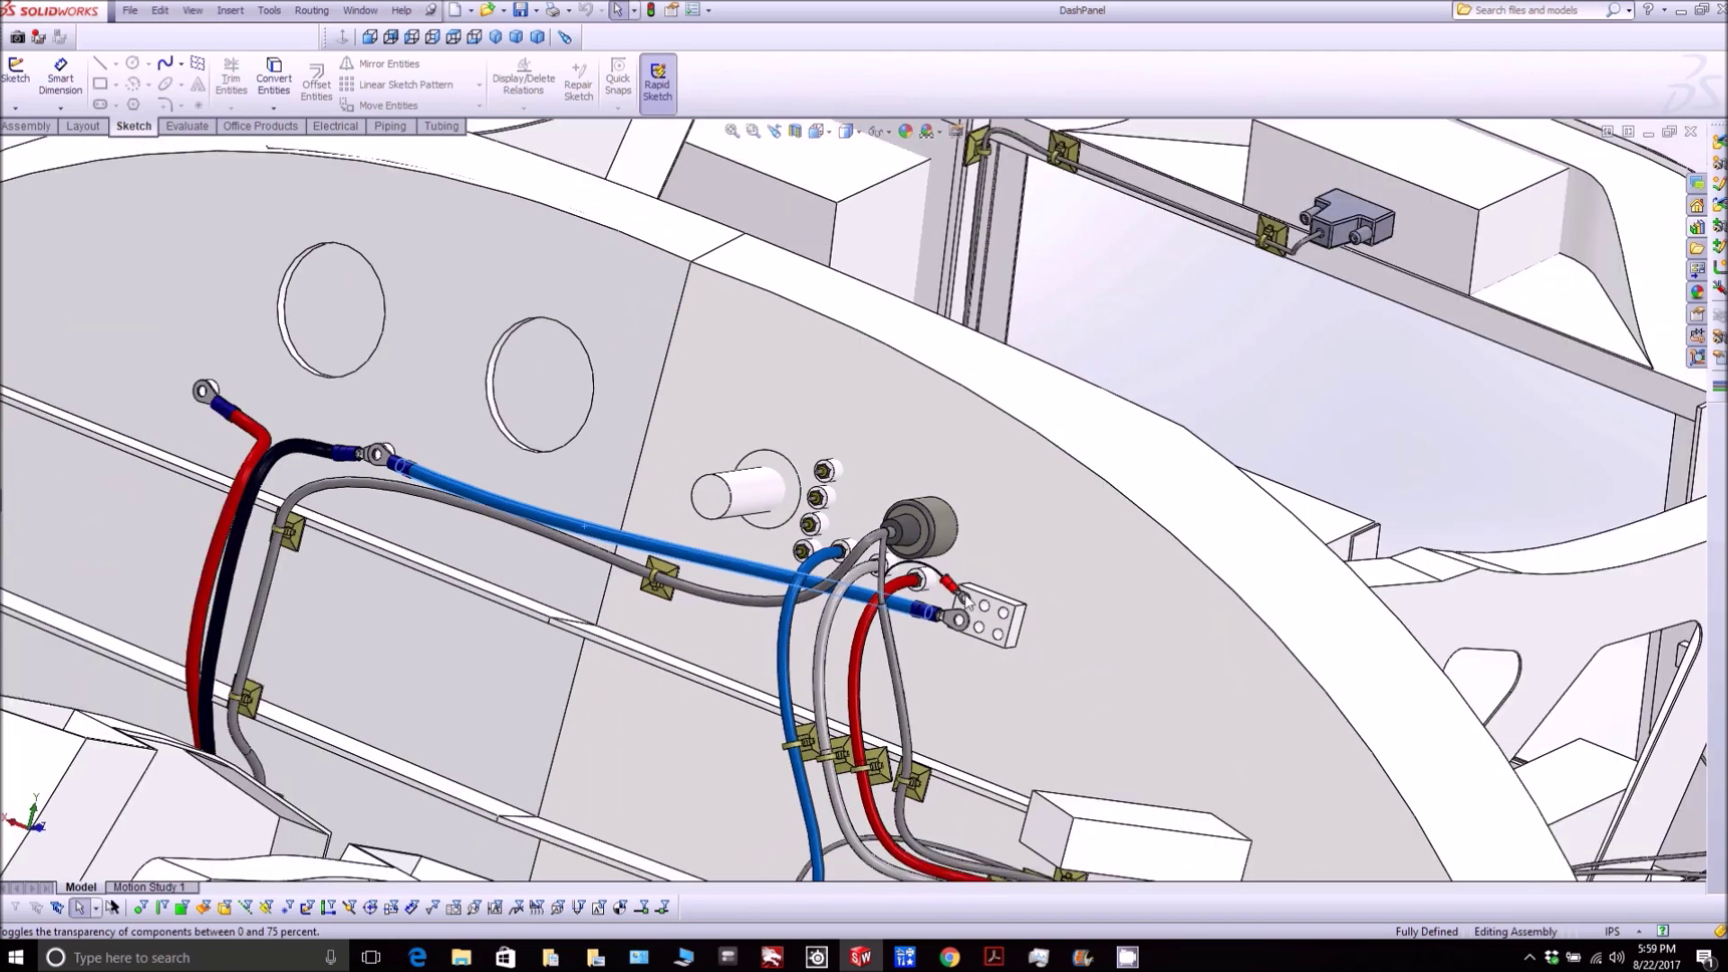
Step: Inspect the terminal block and its ring terminals, selecting the block's front face and the thin black wire
scroll(927, 576, down, 6)
click(904, 540)
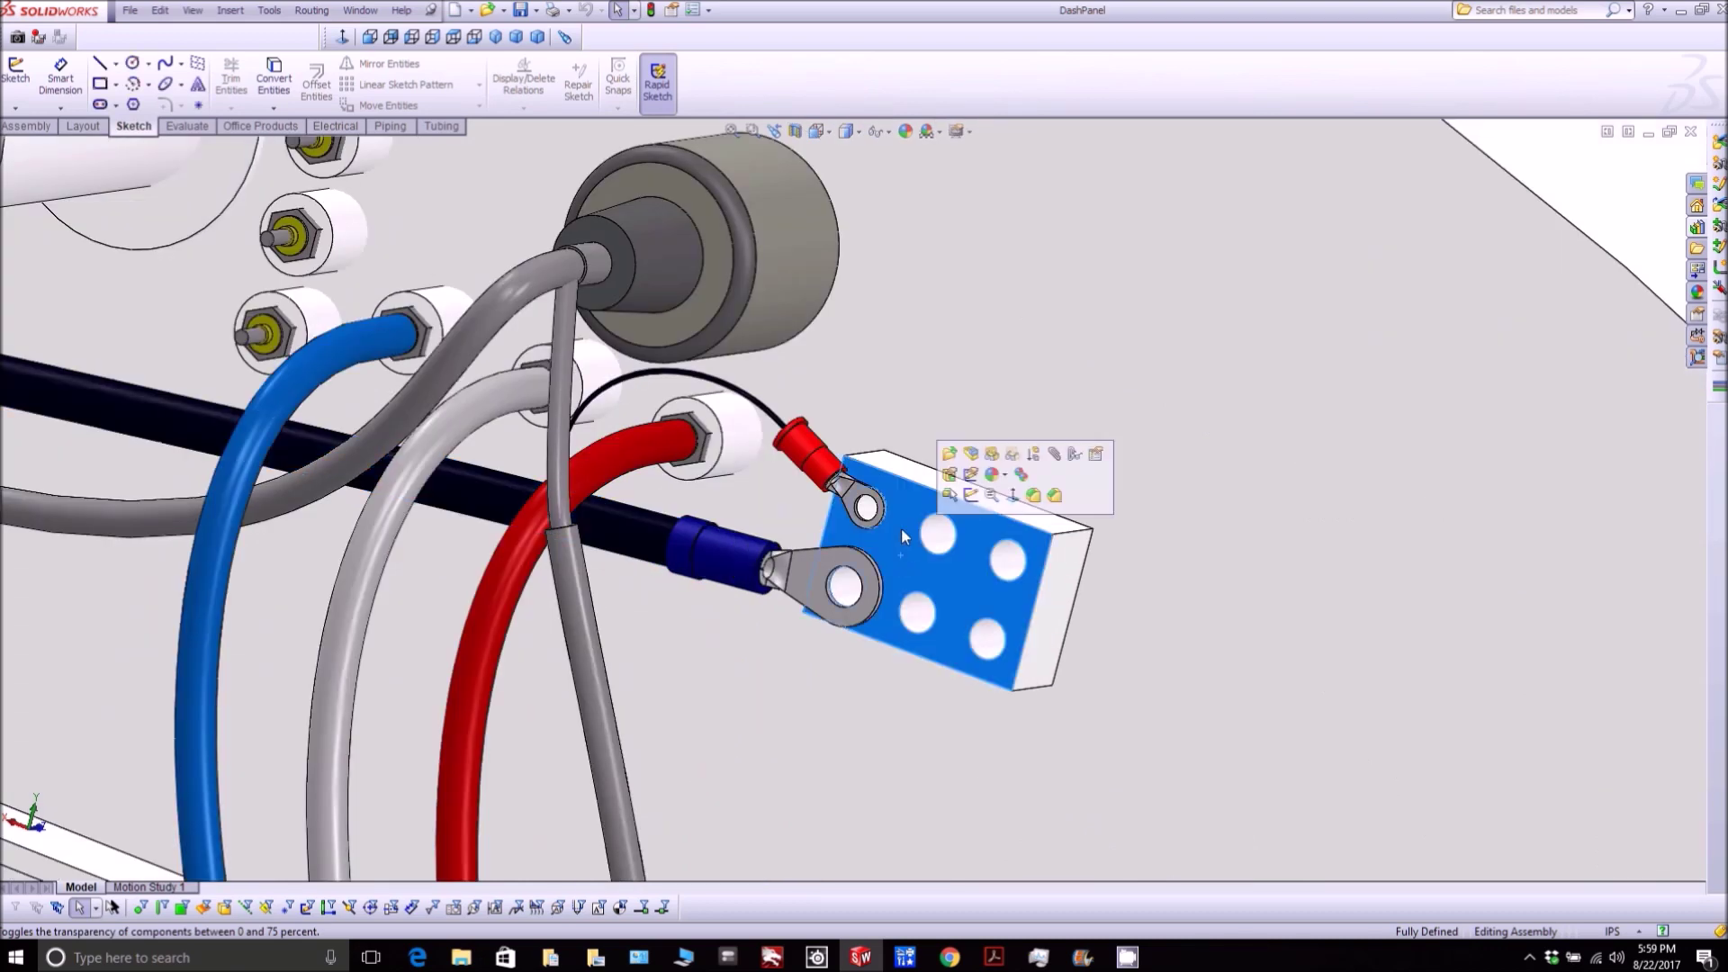
drag(855, 501, 807, 525)
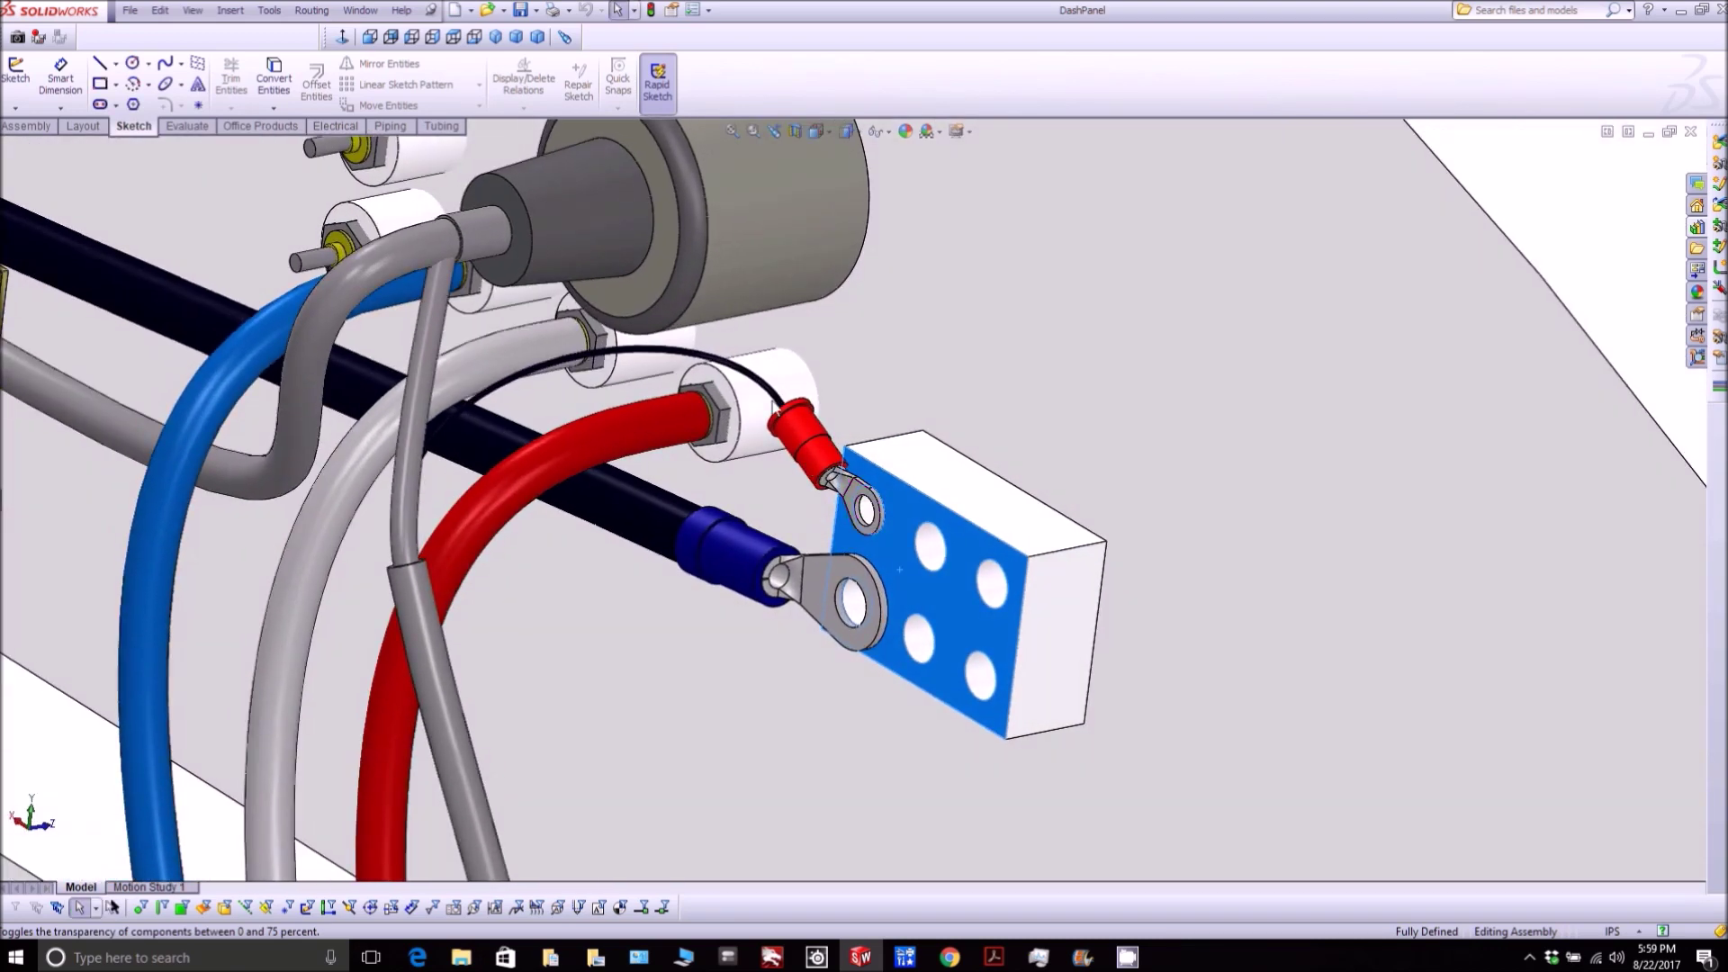
scroll(786, 416, down, 5)
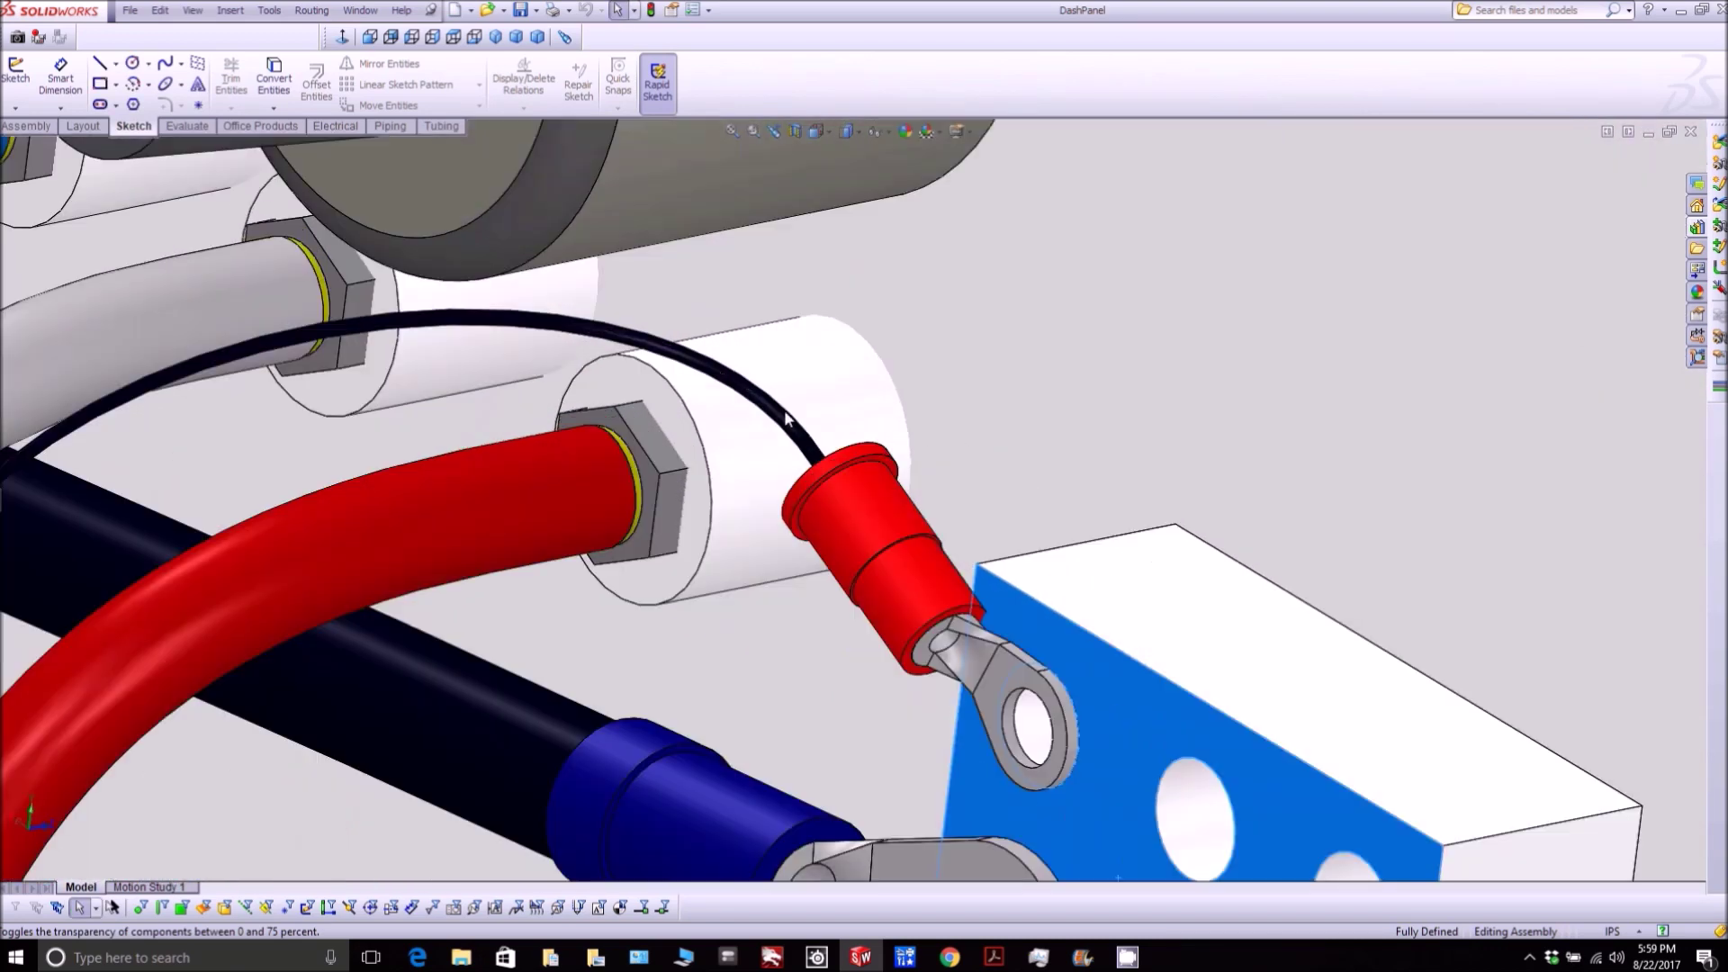
click(674, 352)
scroll(812, 455, up, 5)
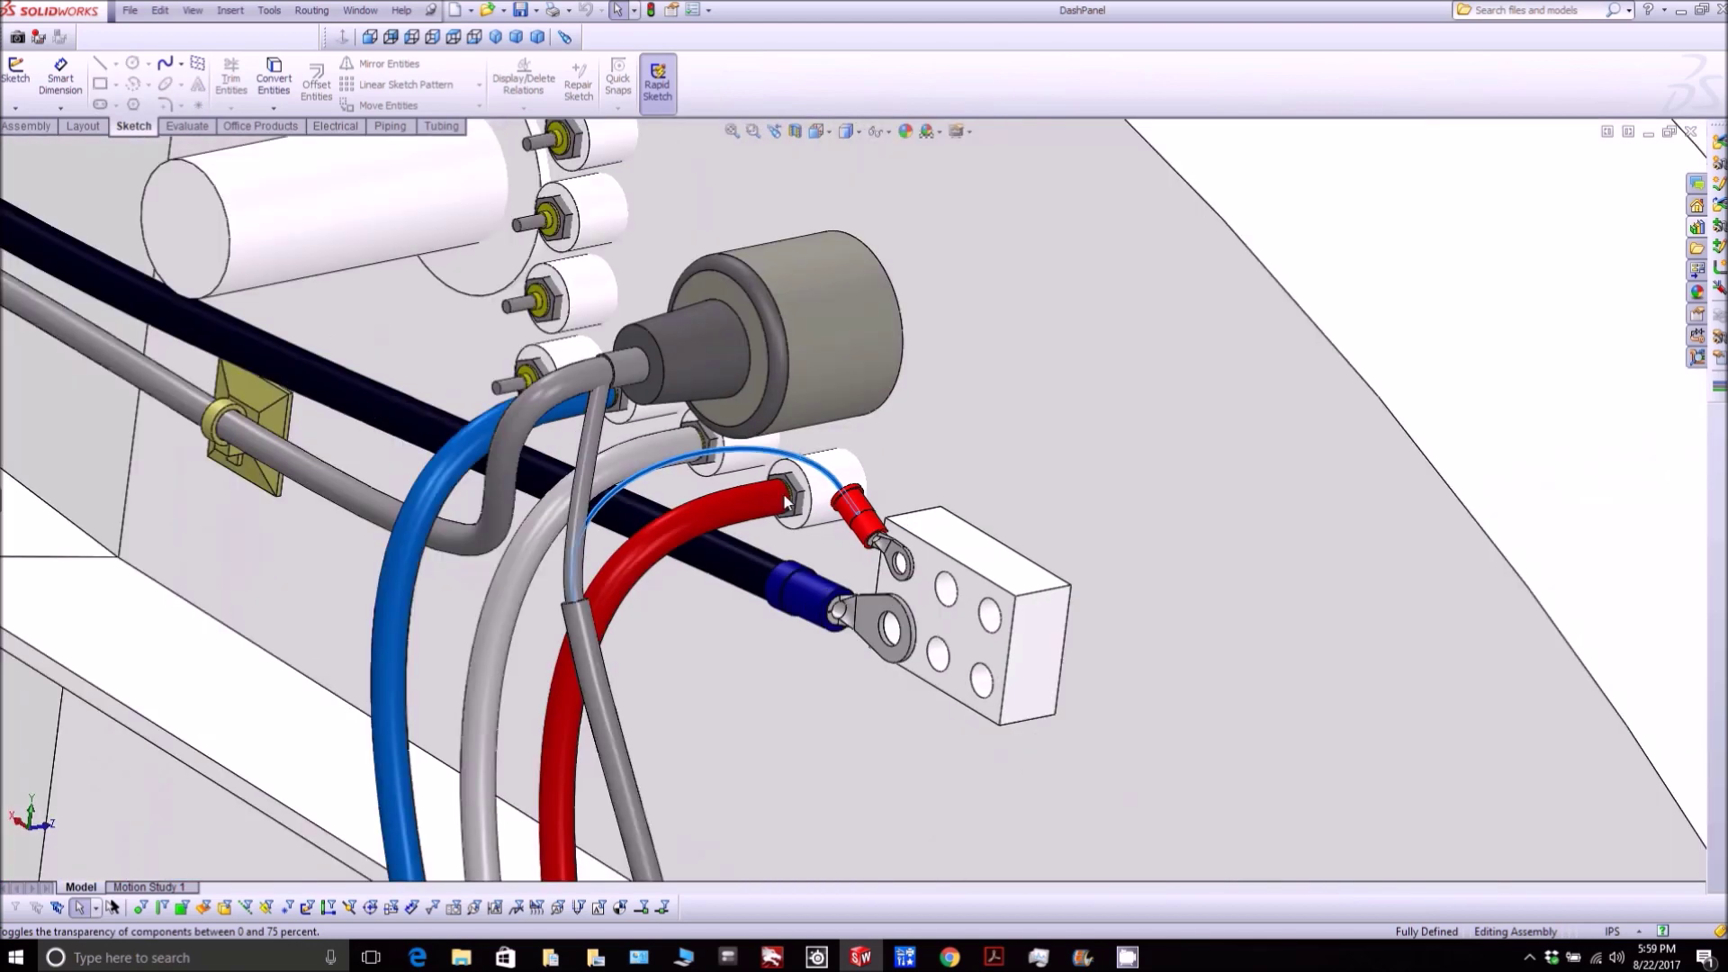
Step: Examine the box and its cable connector at the far end of the long beam, selecting the box's top face
scroll(901, 666, up, 4)
scroll(901, 666, up, 1)
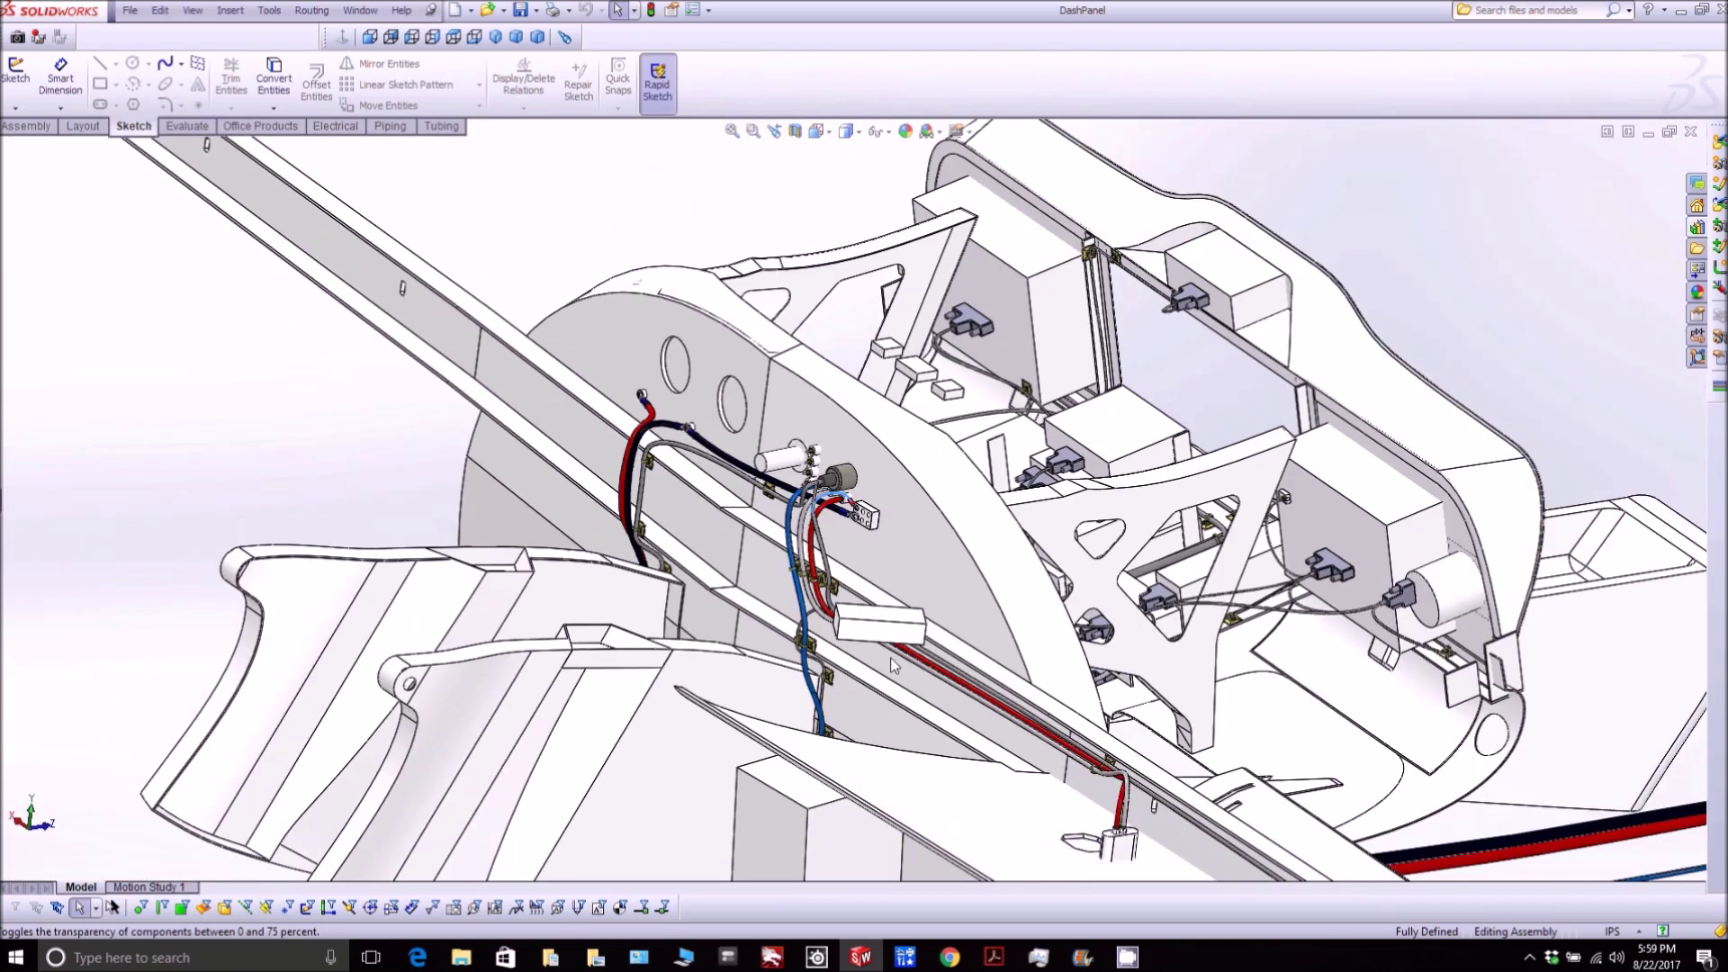
drag(1248, 843, 1177, 786)
scroll(1215, 807, up, 5)
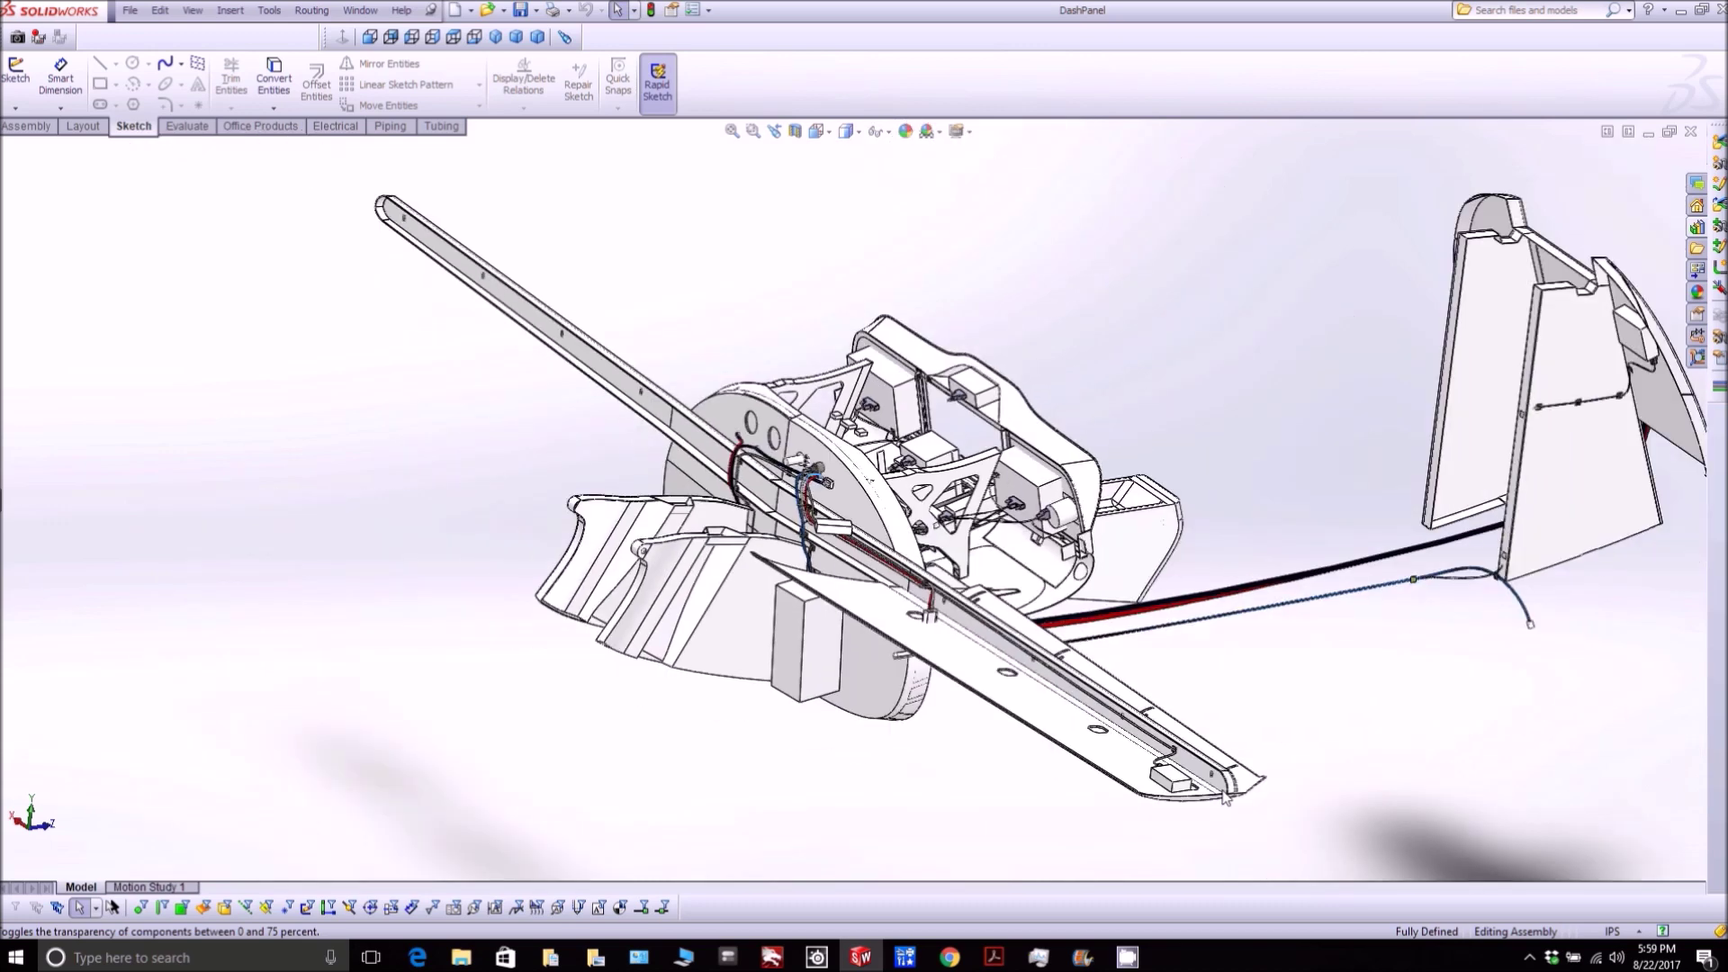
scroll(1237, 792, down, 10)
scroll(808, 610, down, 2)
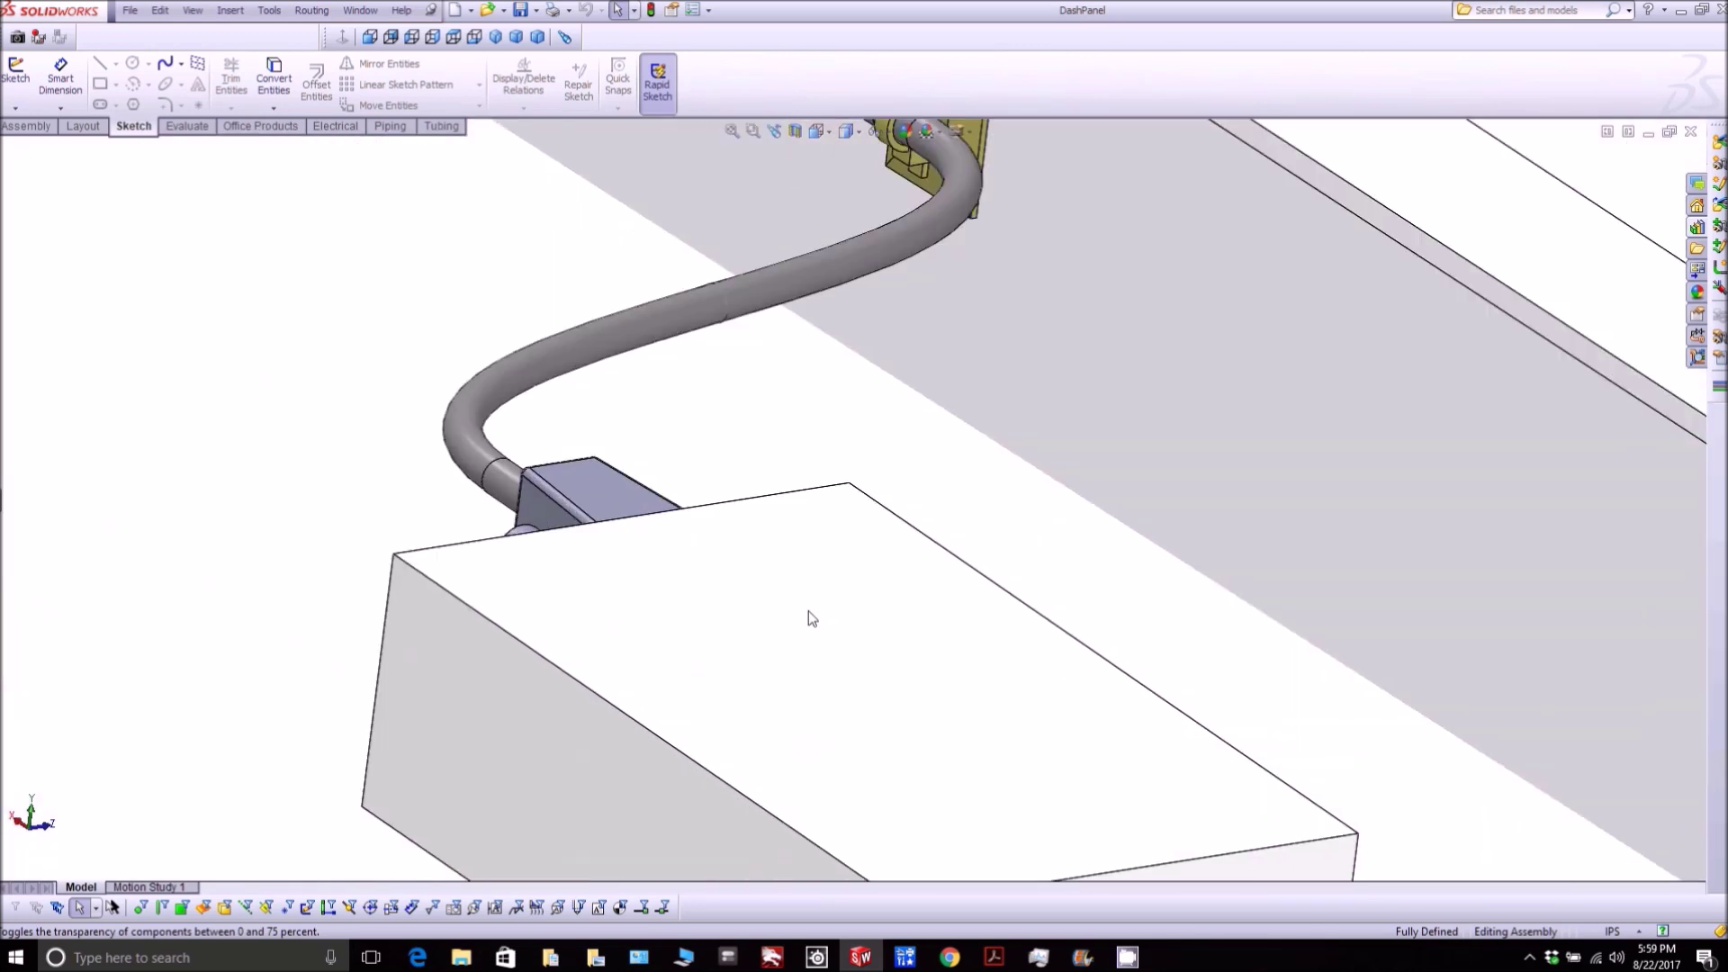
click(808, 610)
scroll(853, 565, down, 3)
scroll(853, 565, up, 6)
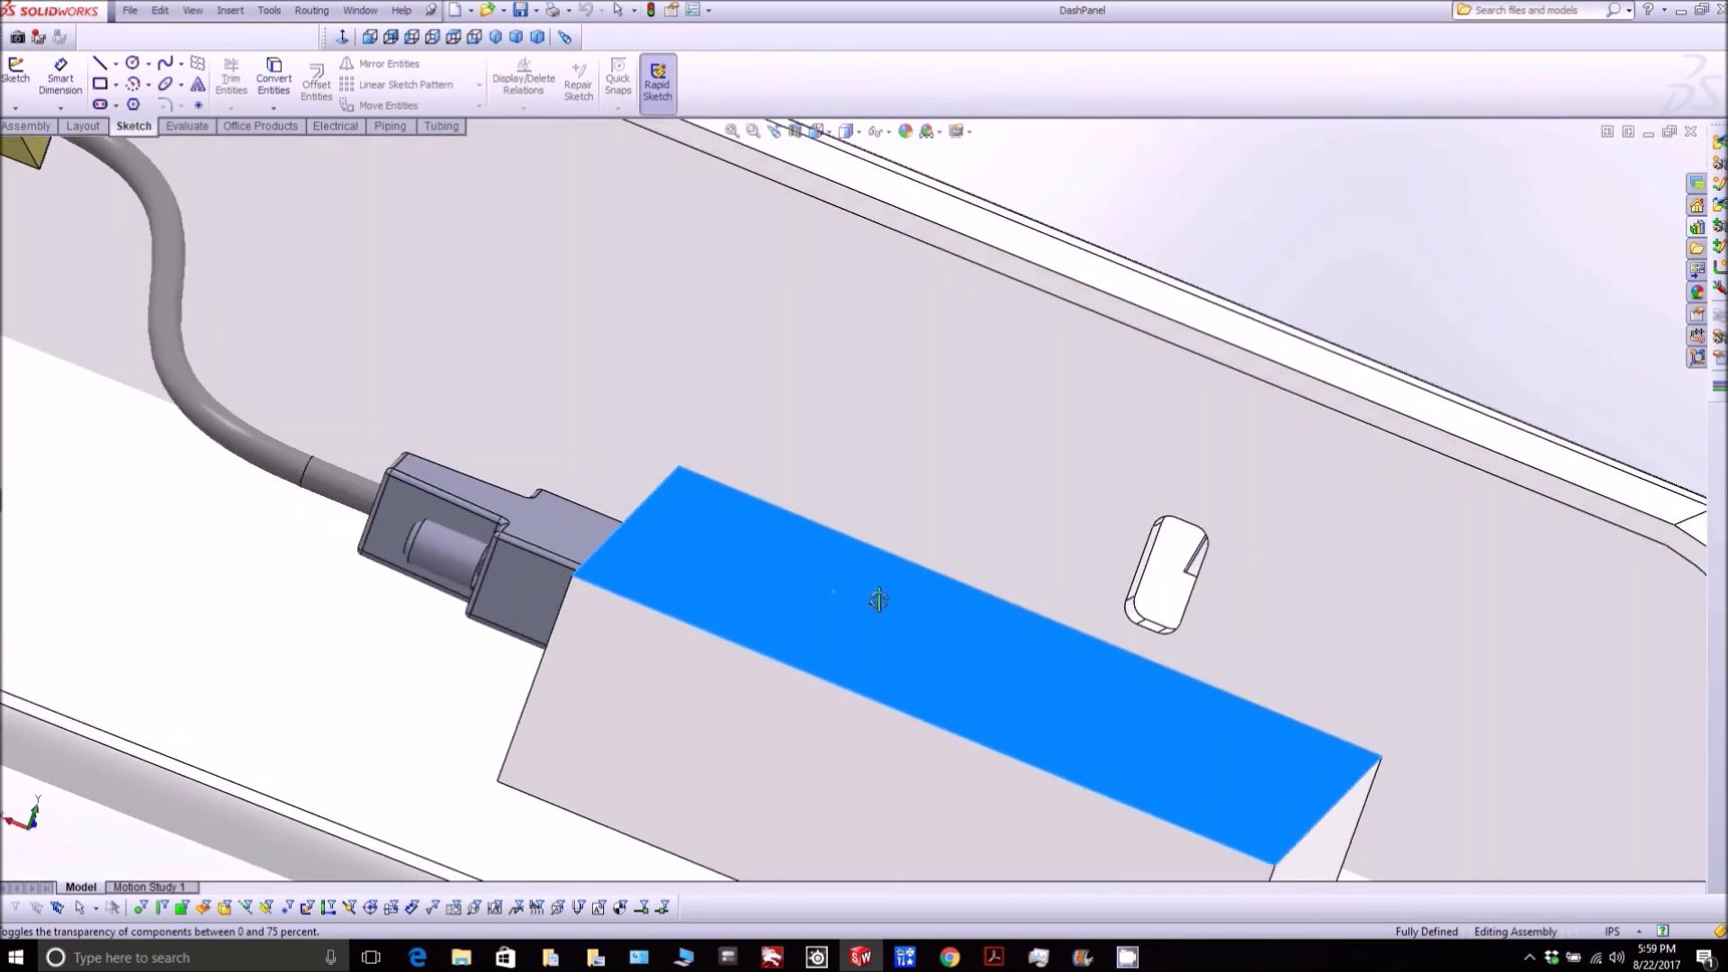
scroll(436, 331, up, 5)
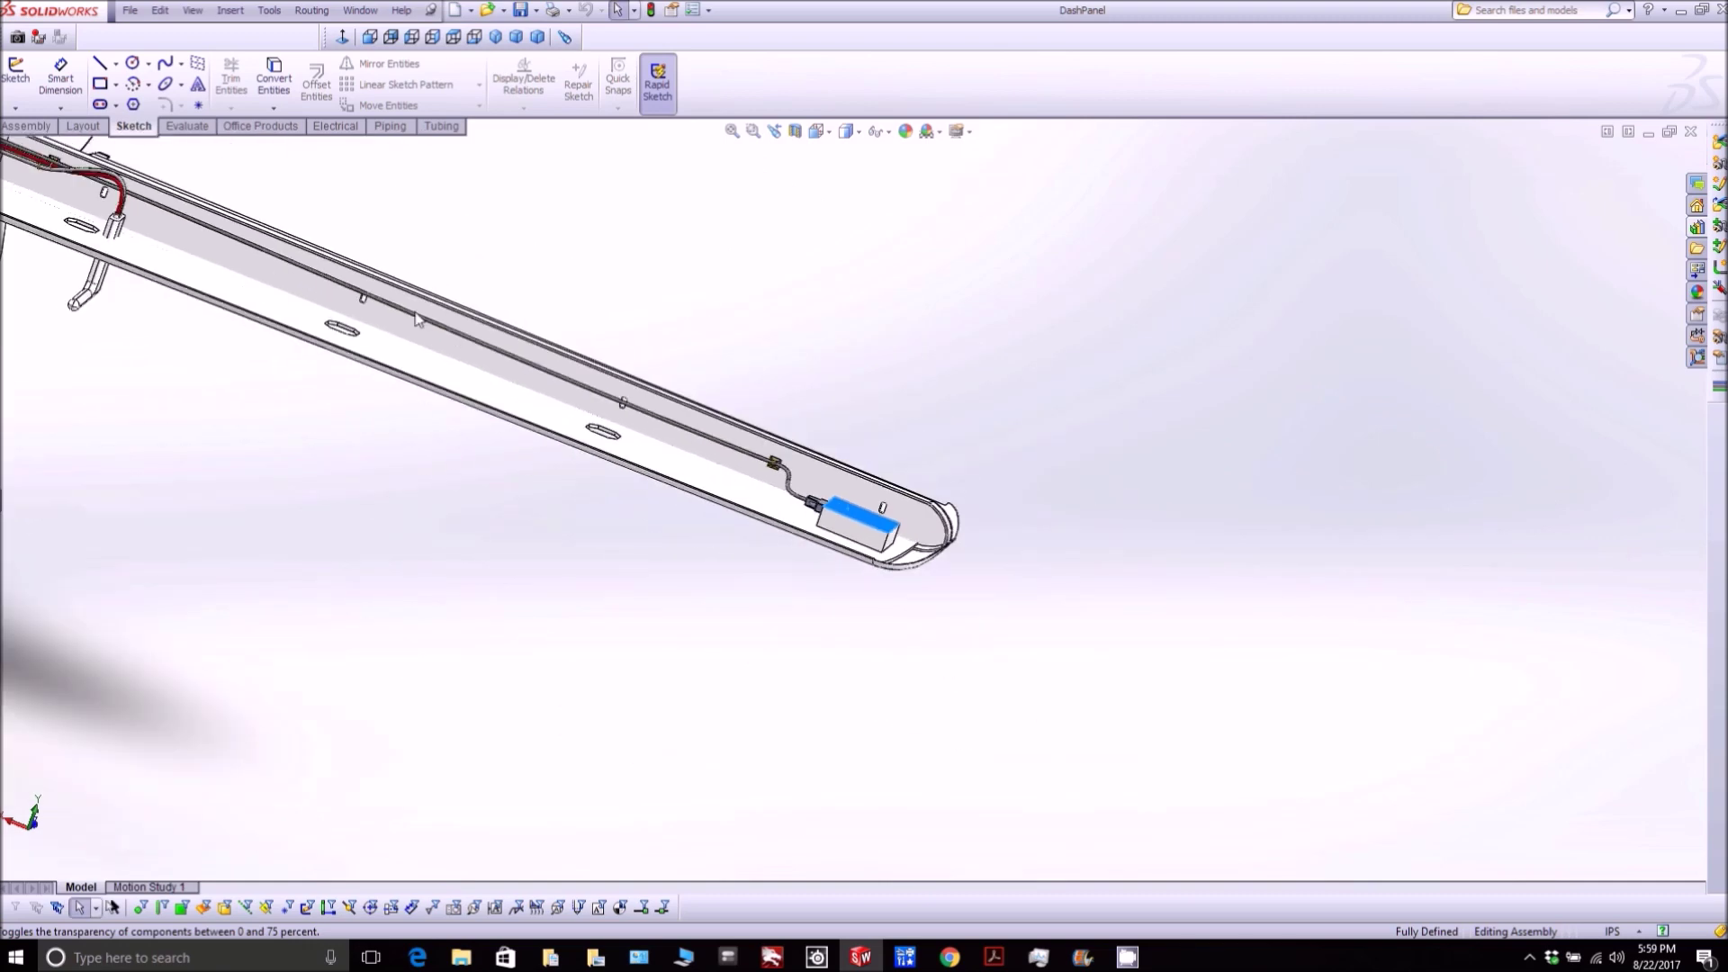
Step: Review the red, blue, black and gray lines running from the bulkhead along the beam and down past the pedals
scroll(353, 284, down, 4)
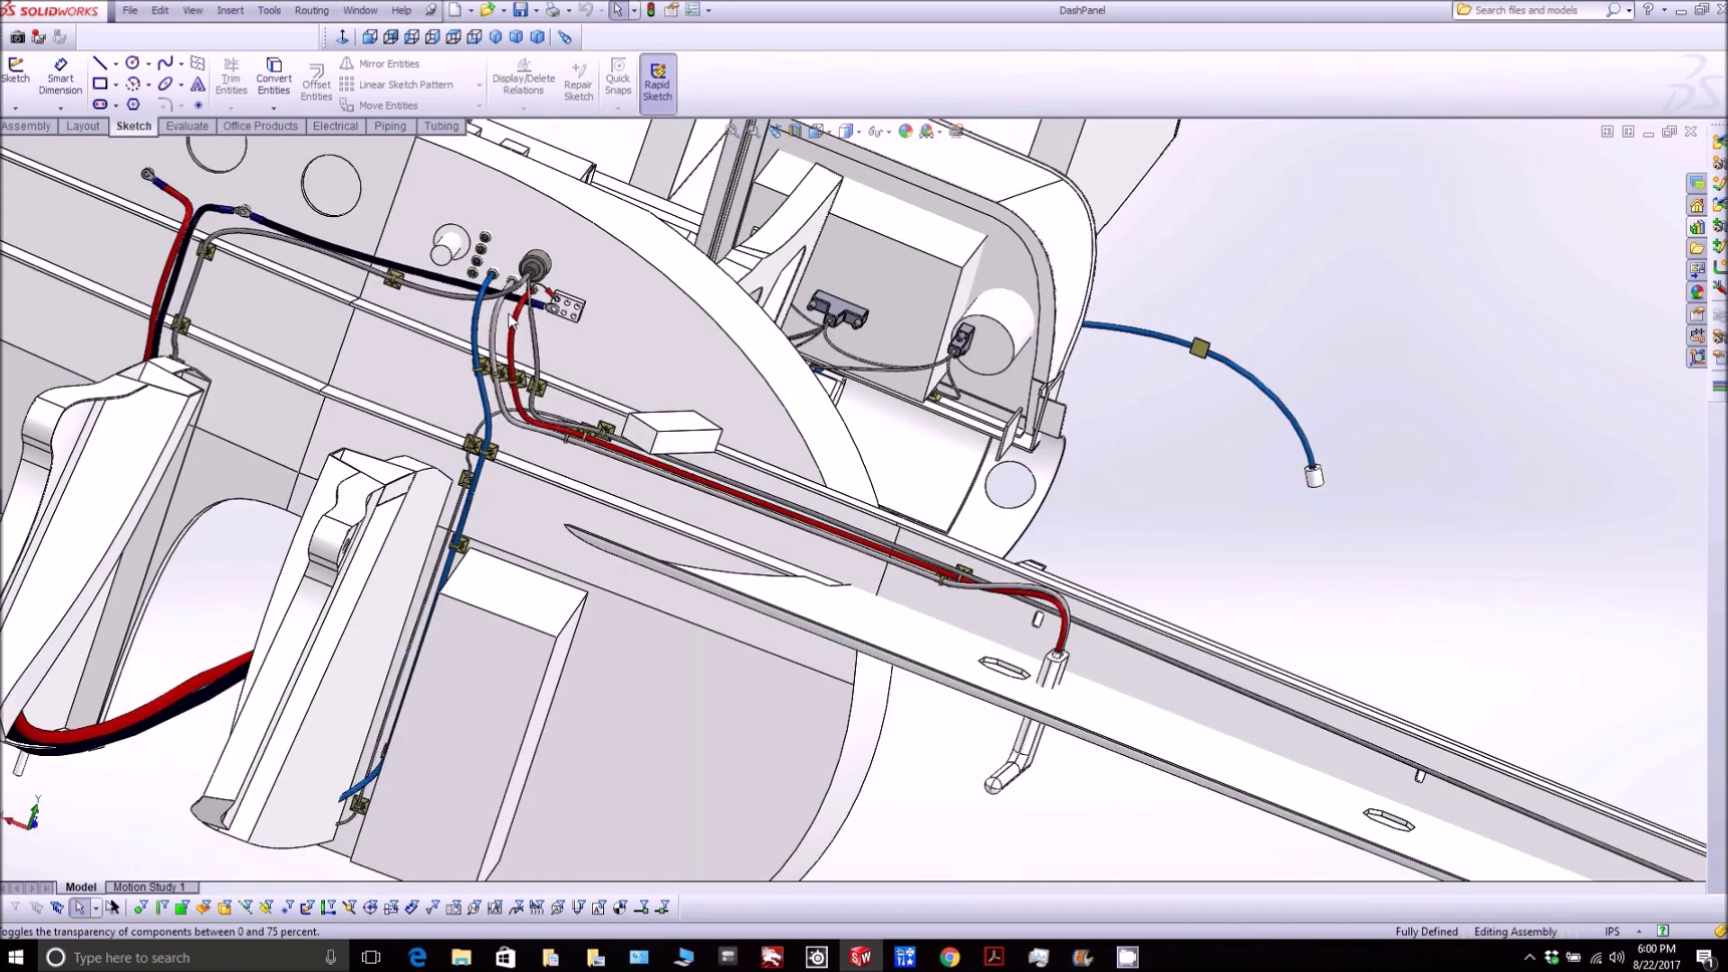
drag(491, 326, 441, 314)
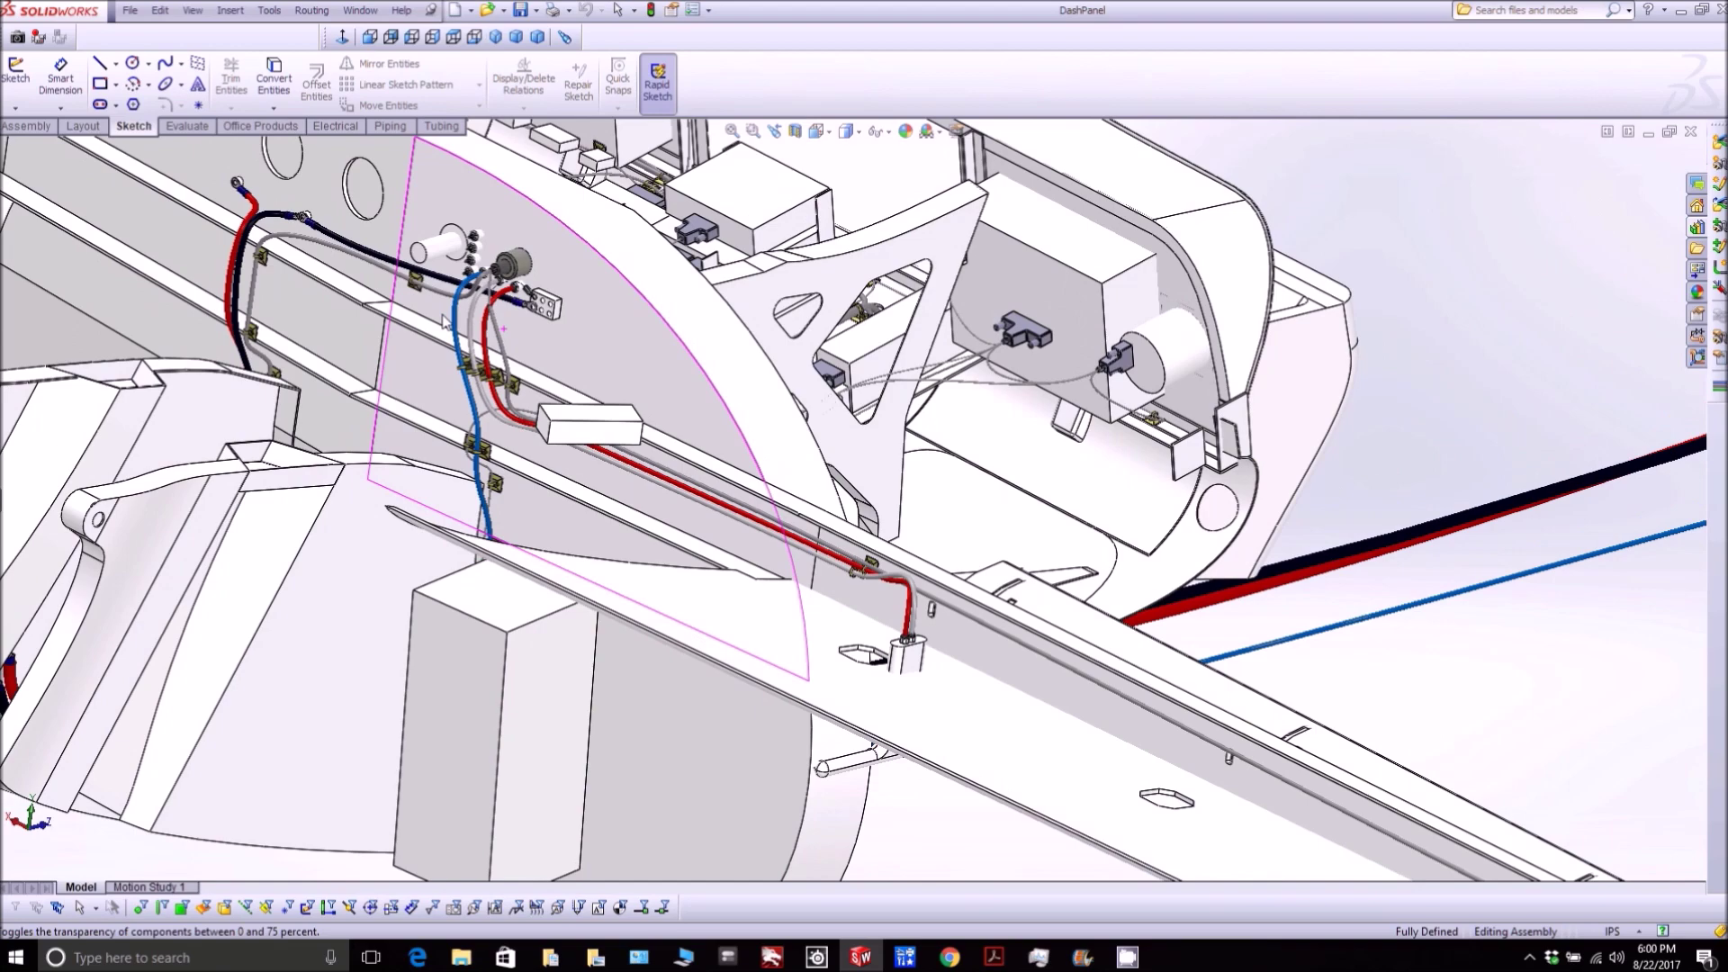
scroll(442, 321, up, 3)
drag(693, 377, 688, 340)
scroll(864, 359, up, 2)
scroll(927, 401, down, 6)
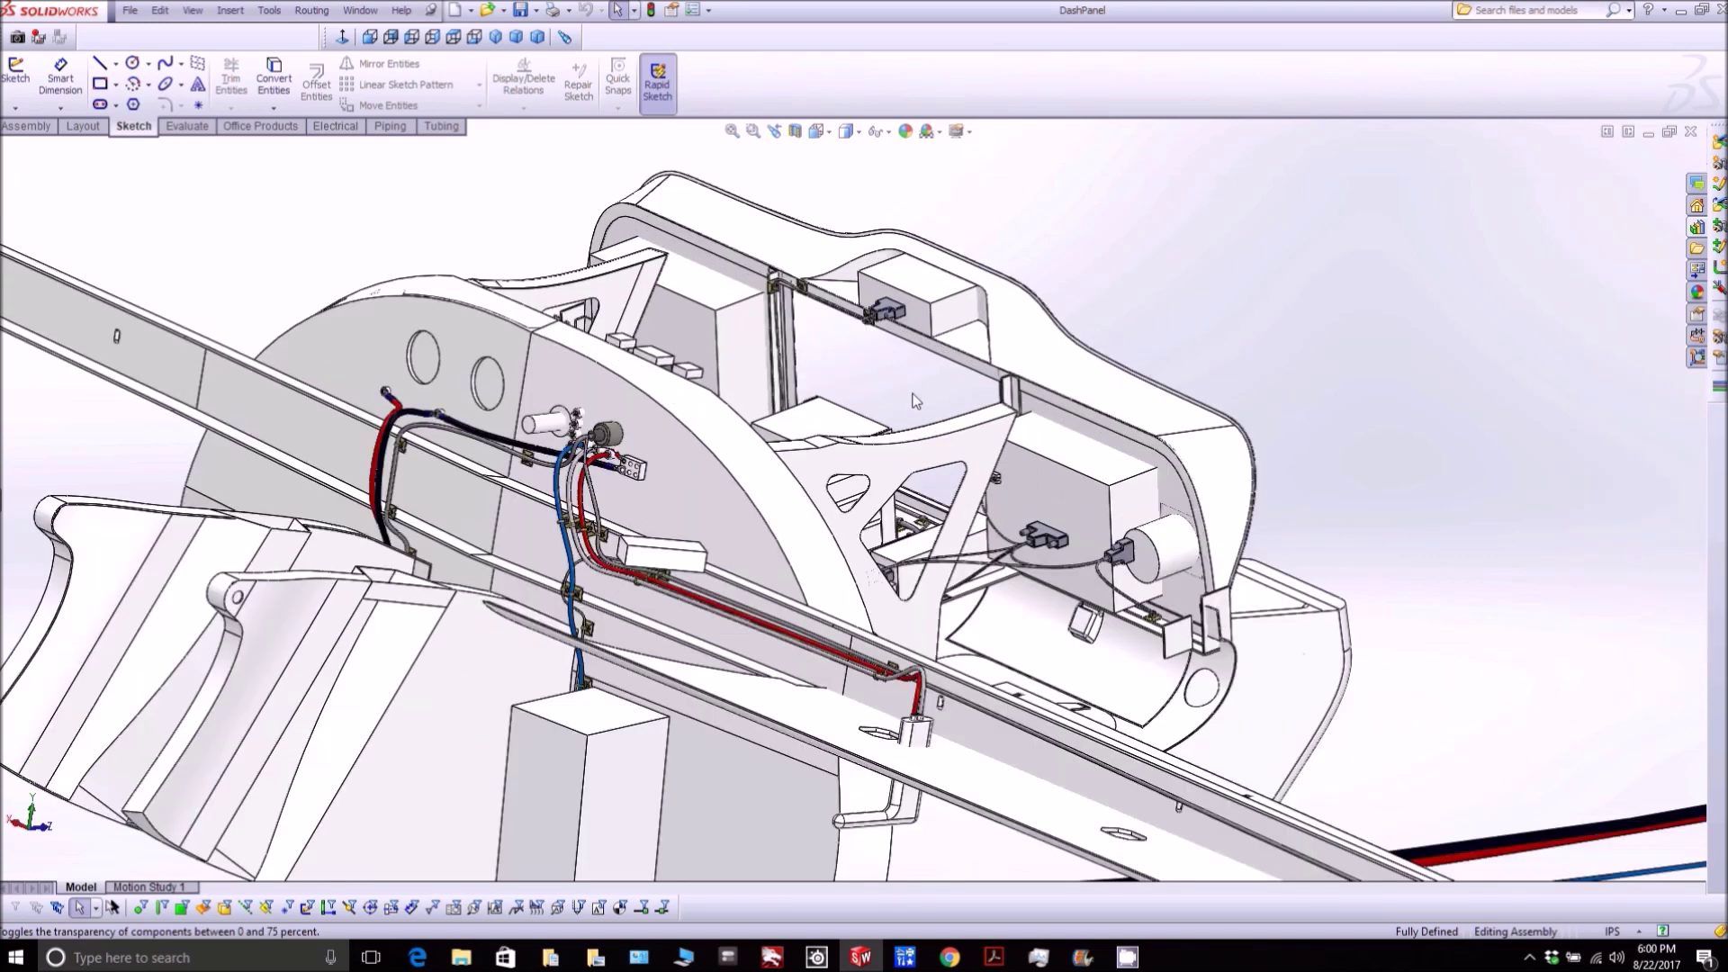
Step: Examine the connector and clipped cable at the small box behind the dash's middle, selecting the connector's top face
scroll(923, 374, down, 2)
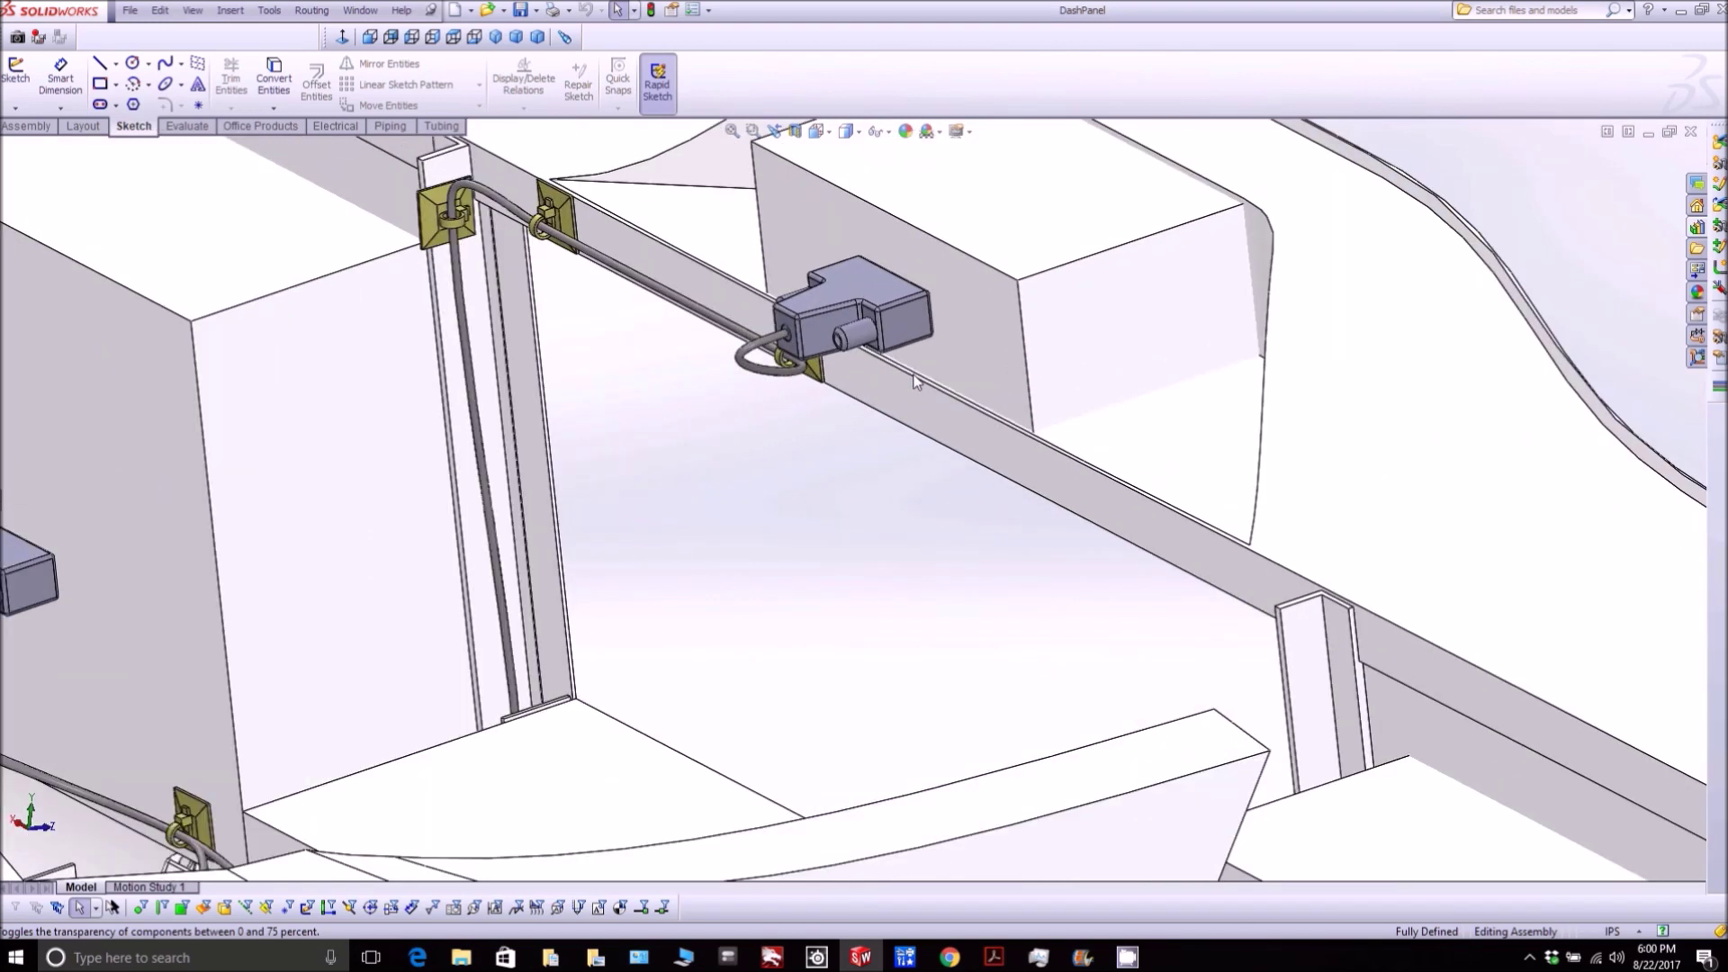
scroll(856, 336, up, 2)
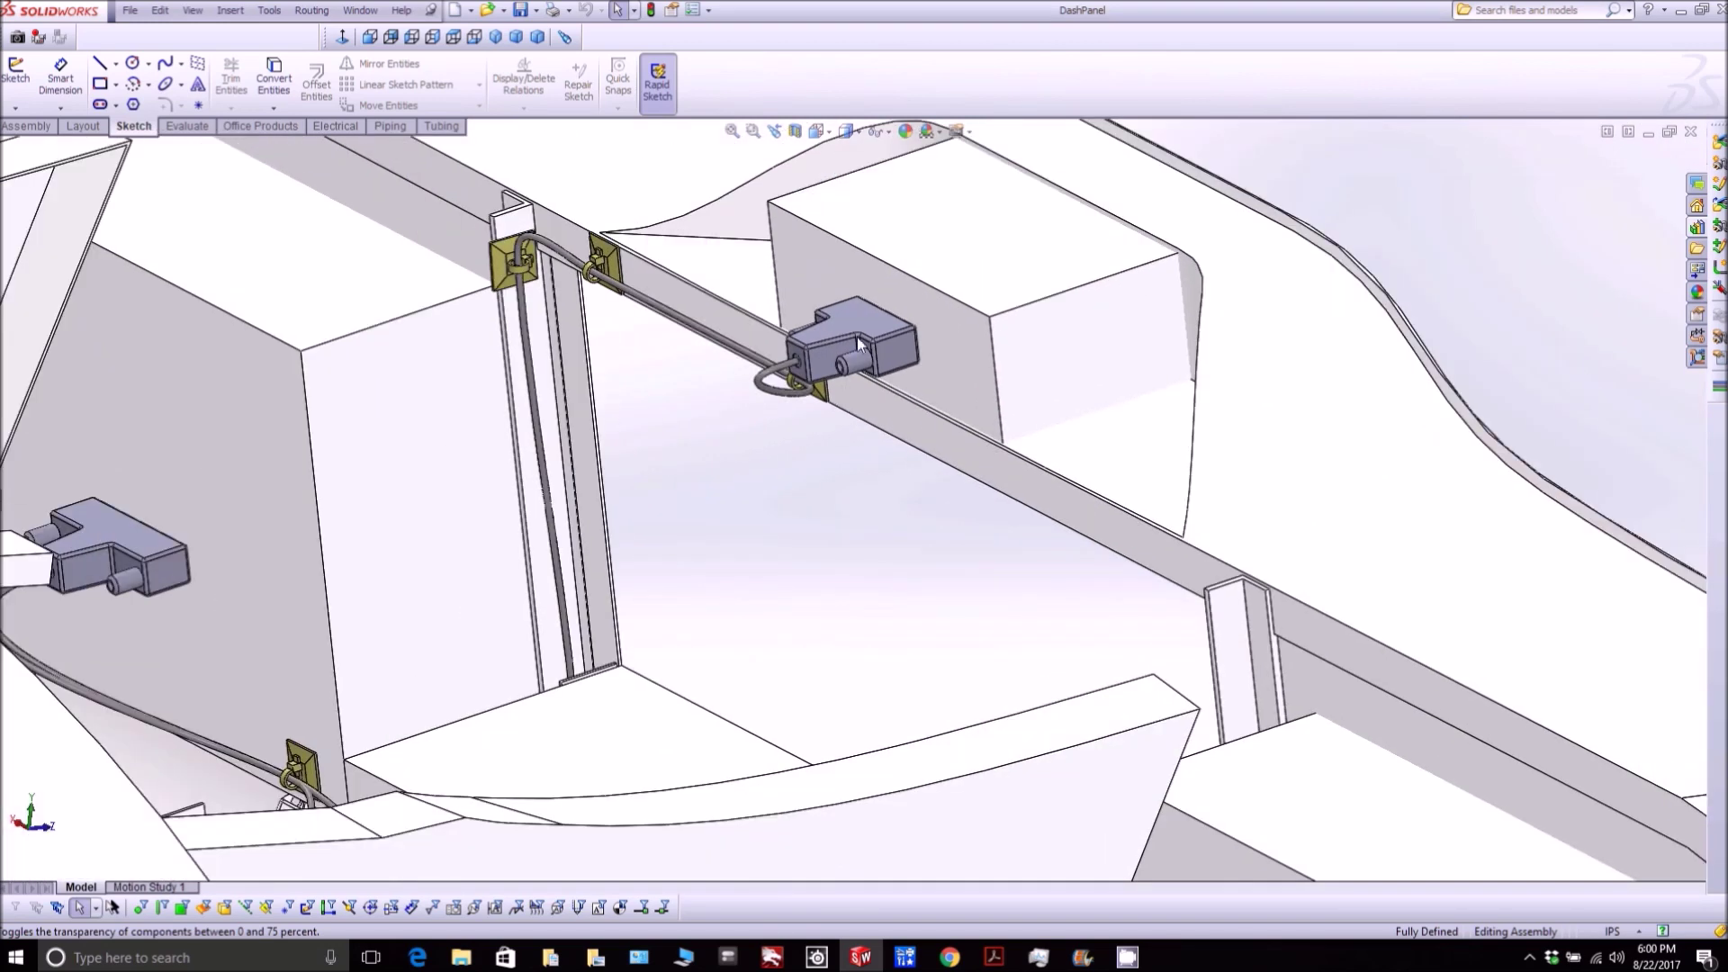
scroll(694, 430, up, 3)
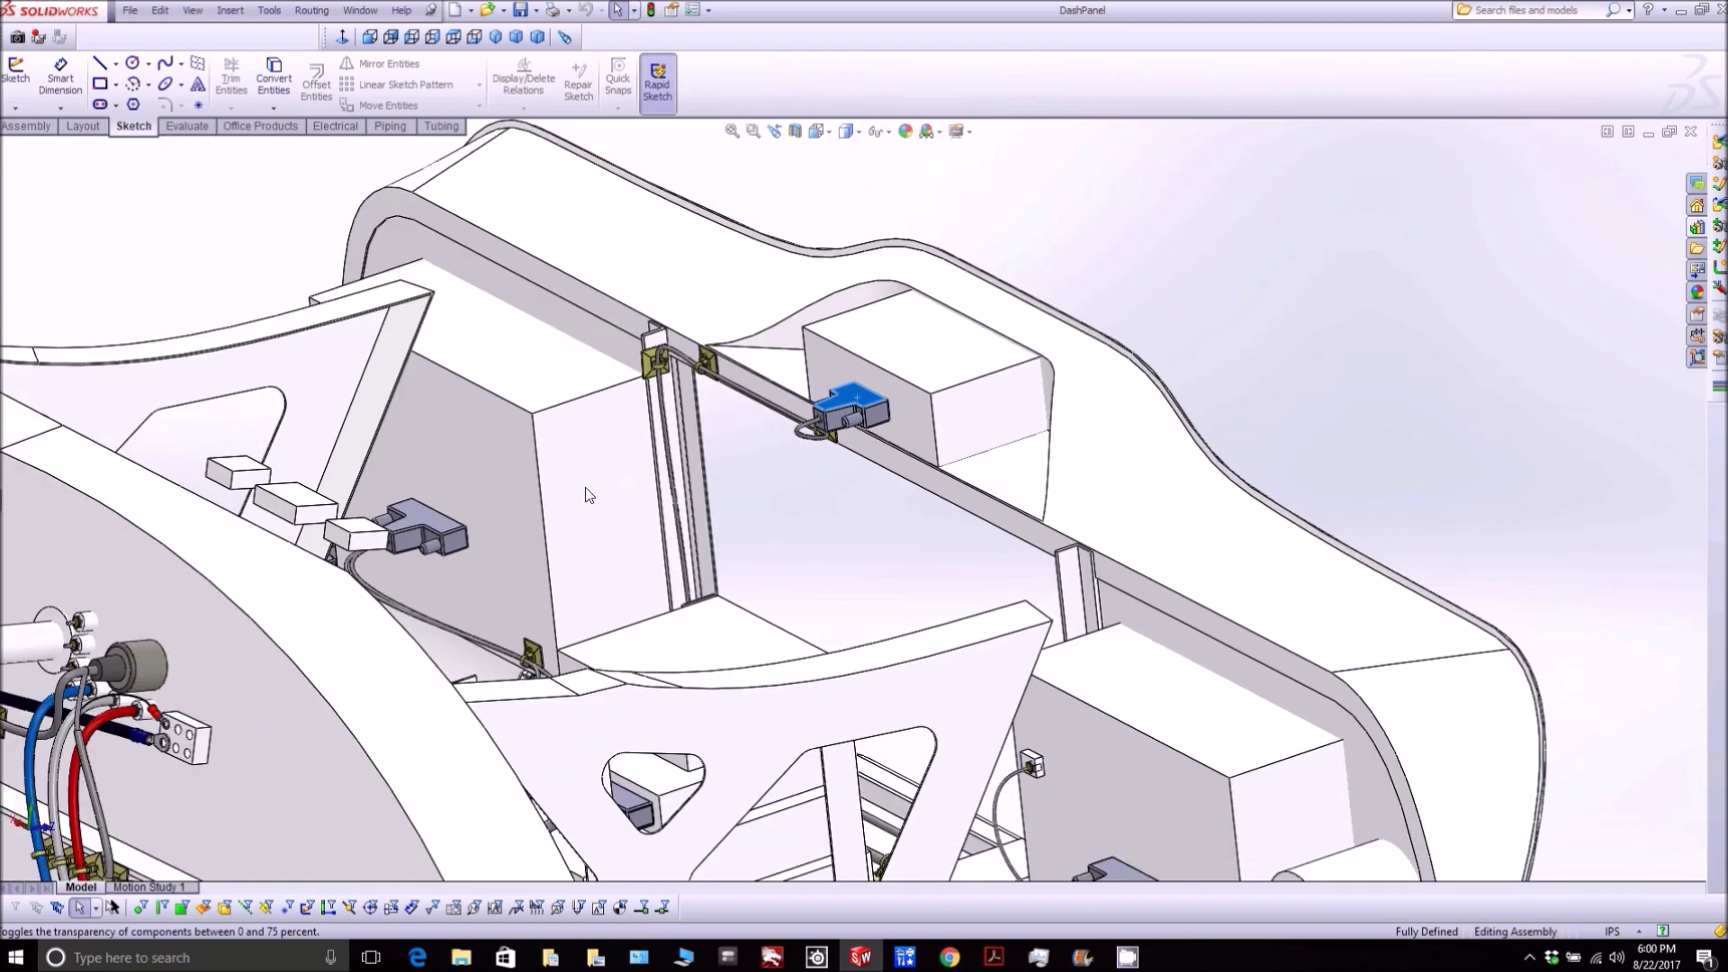
Step: Examine the connector on the adjacent large electronics box and its cable routing, selecting the connector's flat face
scroll(585, 488, down, 2)
drag(585, 488, 587, 546)
scroll(589, 551, down, 3)
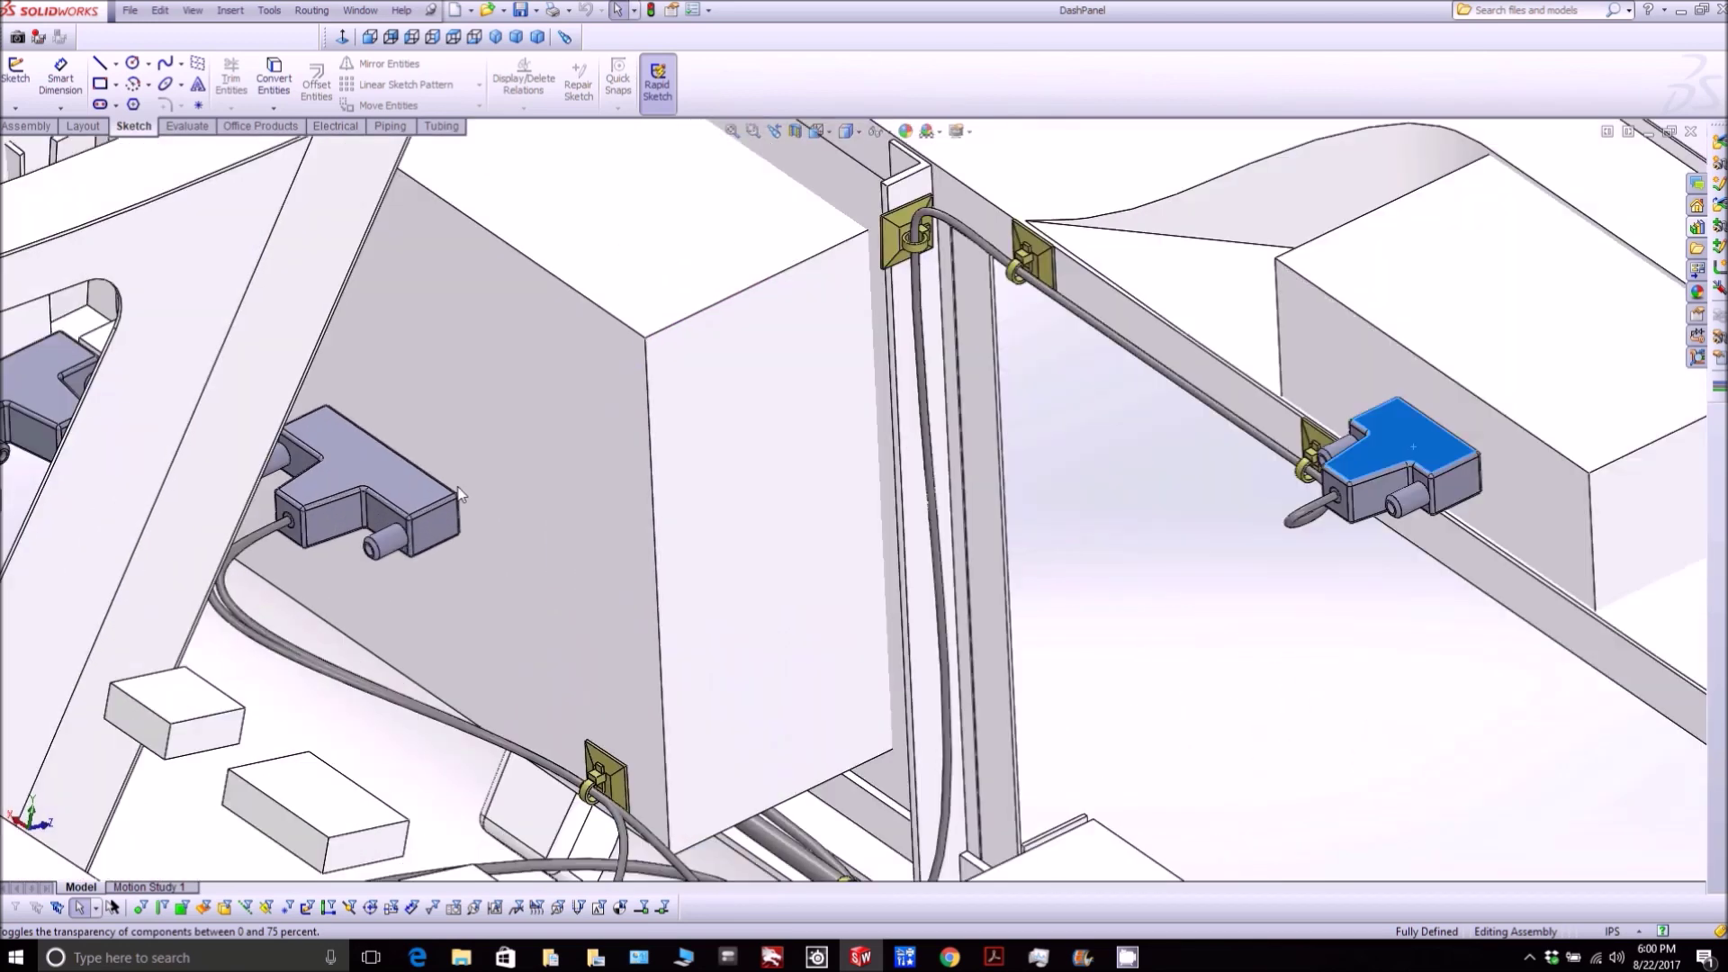
scroll(387, 474, down, 1)
drag(387, 473, 414, 530)
click(394, 493)
scroll(585, 461, up, 3)
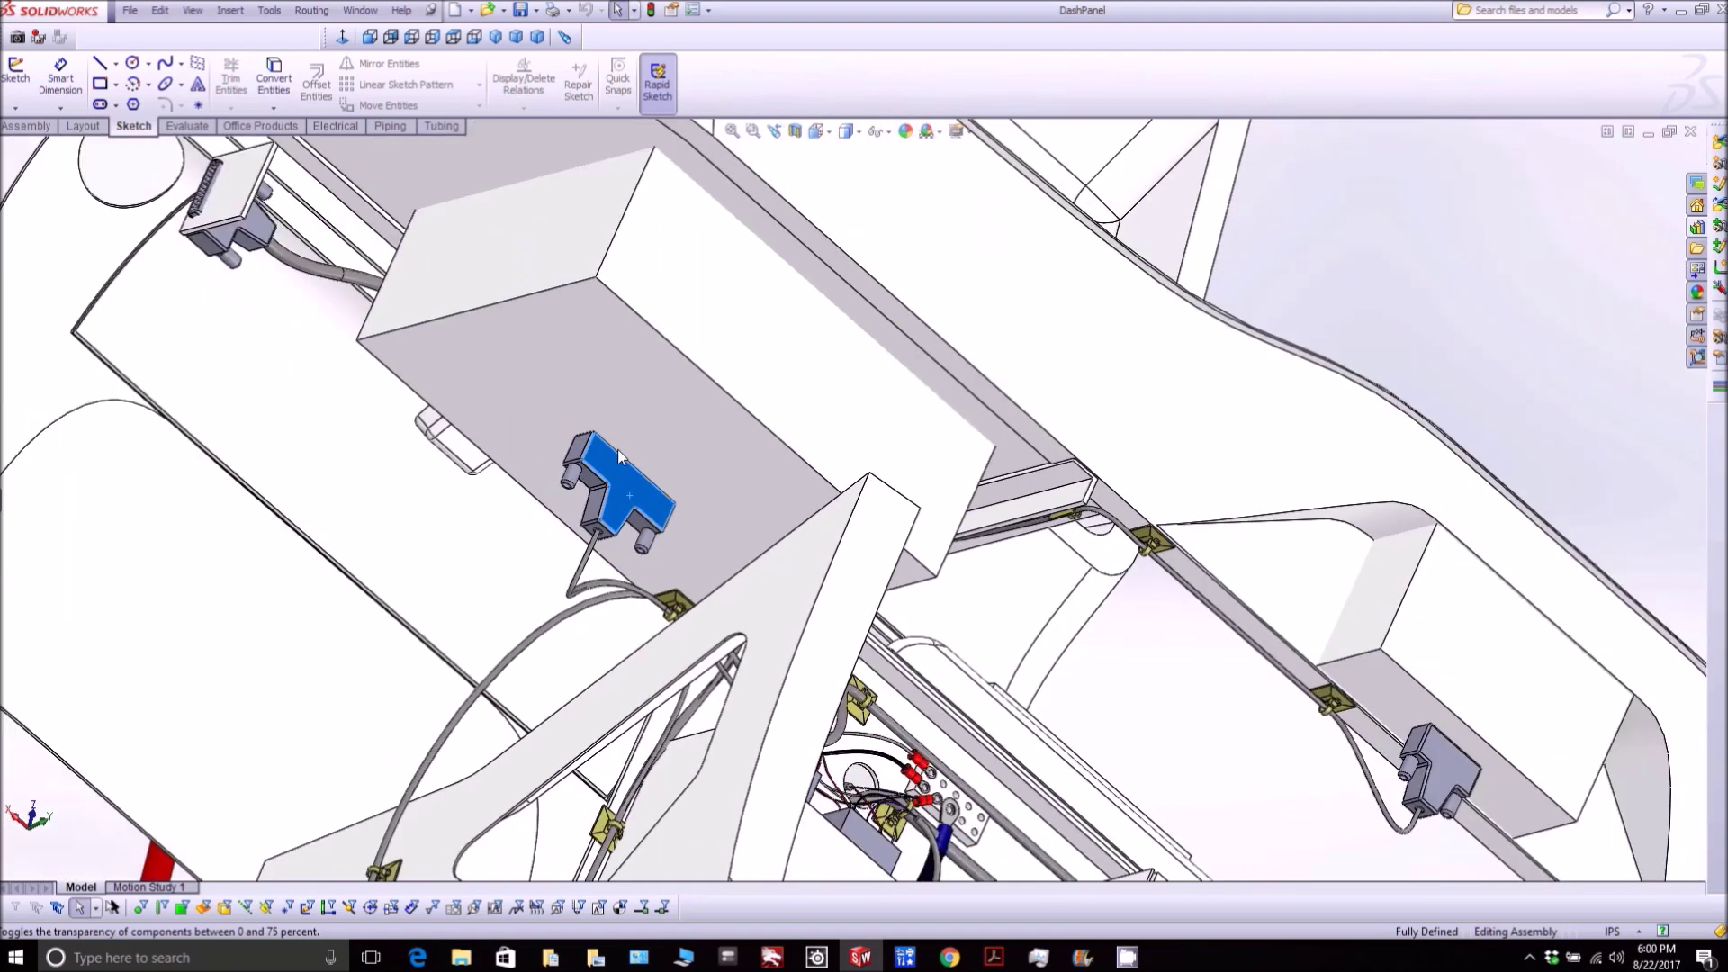
scroll(630, 387, up, 3)
Step: Inspect the connector at the outer end of the dash, selecting its flat face and the thick gray cable leaving it
scroll(612, 343, down, 6)
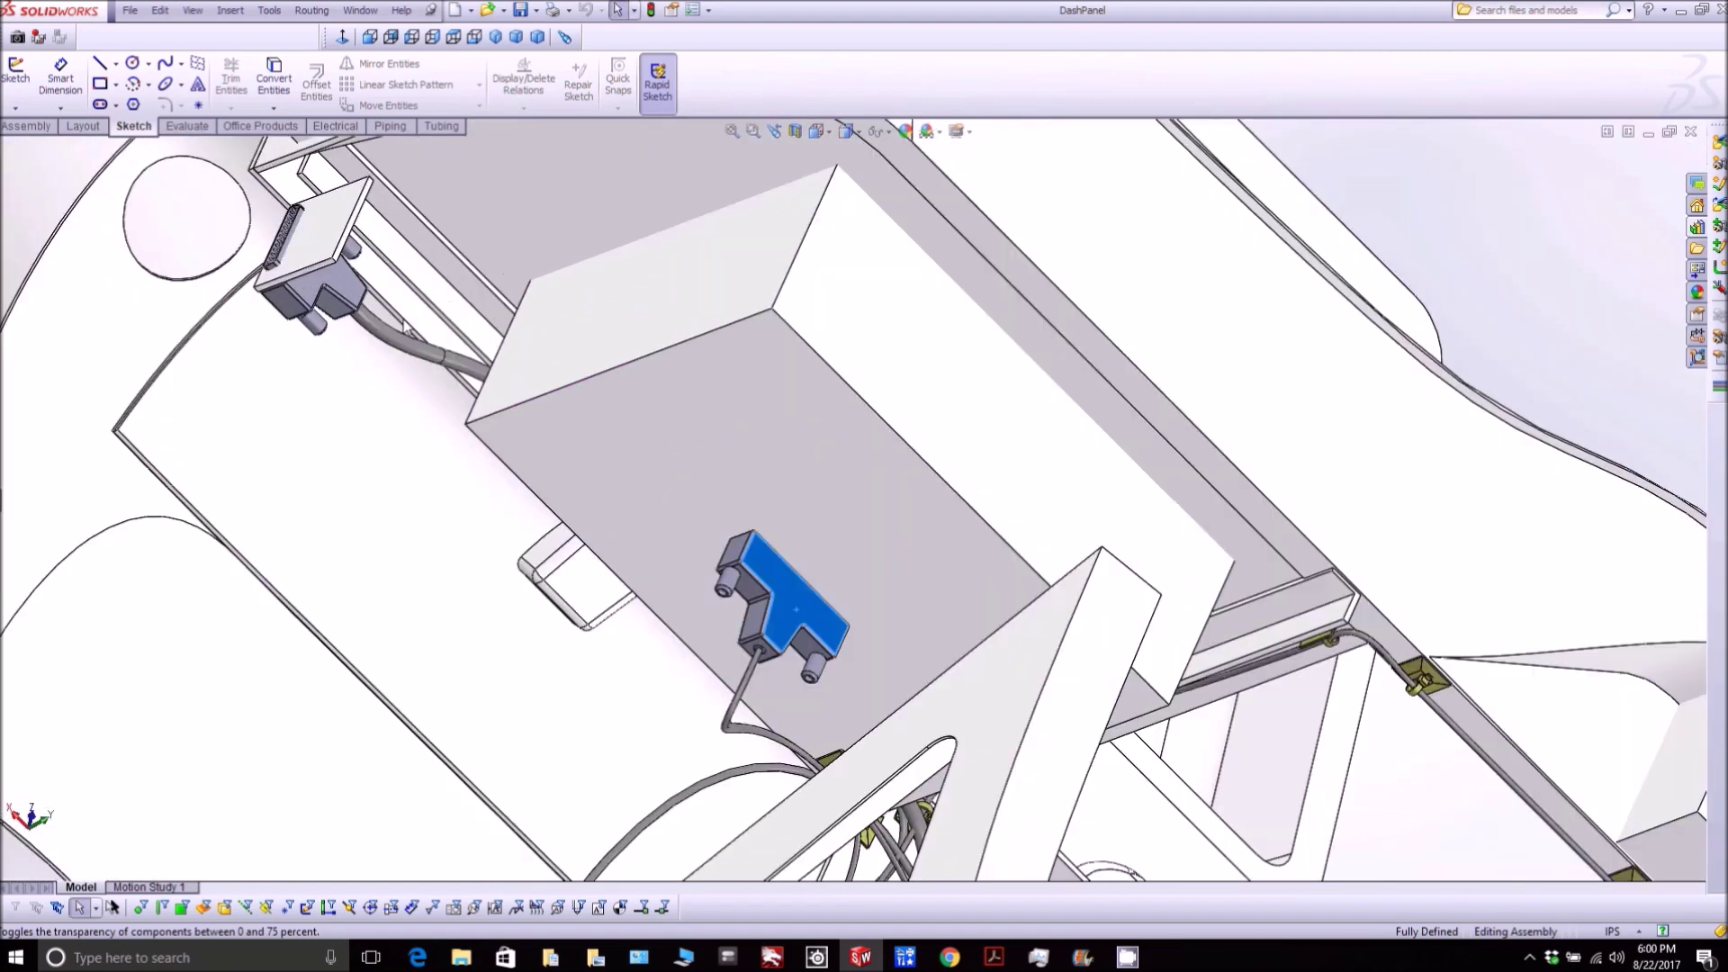
scroll(394, 302, down, 2)
click(455, 308)
scroll(450, 306, down, 3)
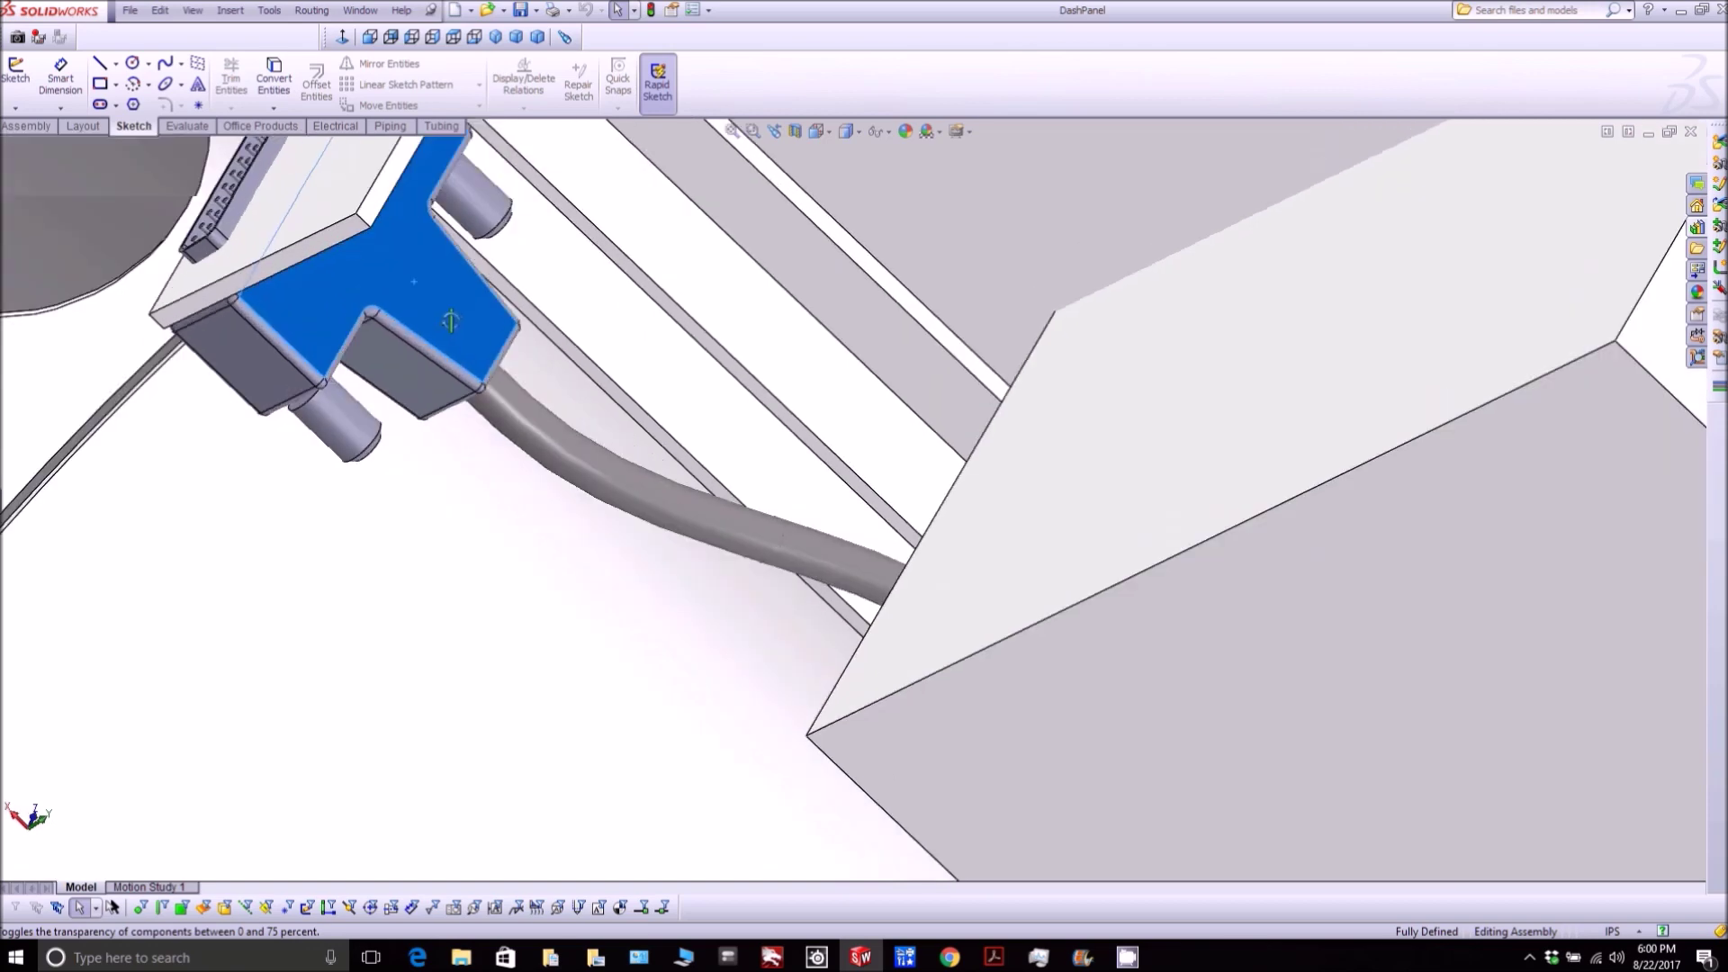
click(536, 419)
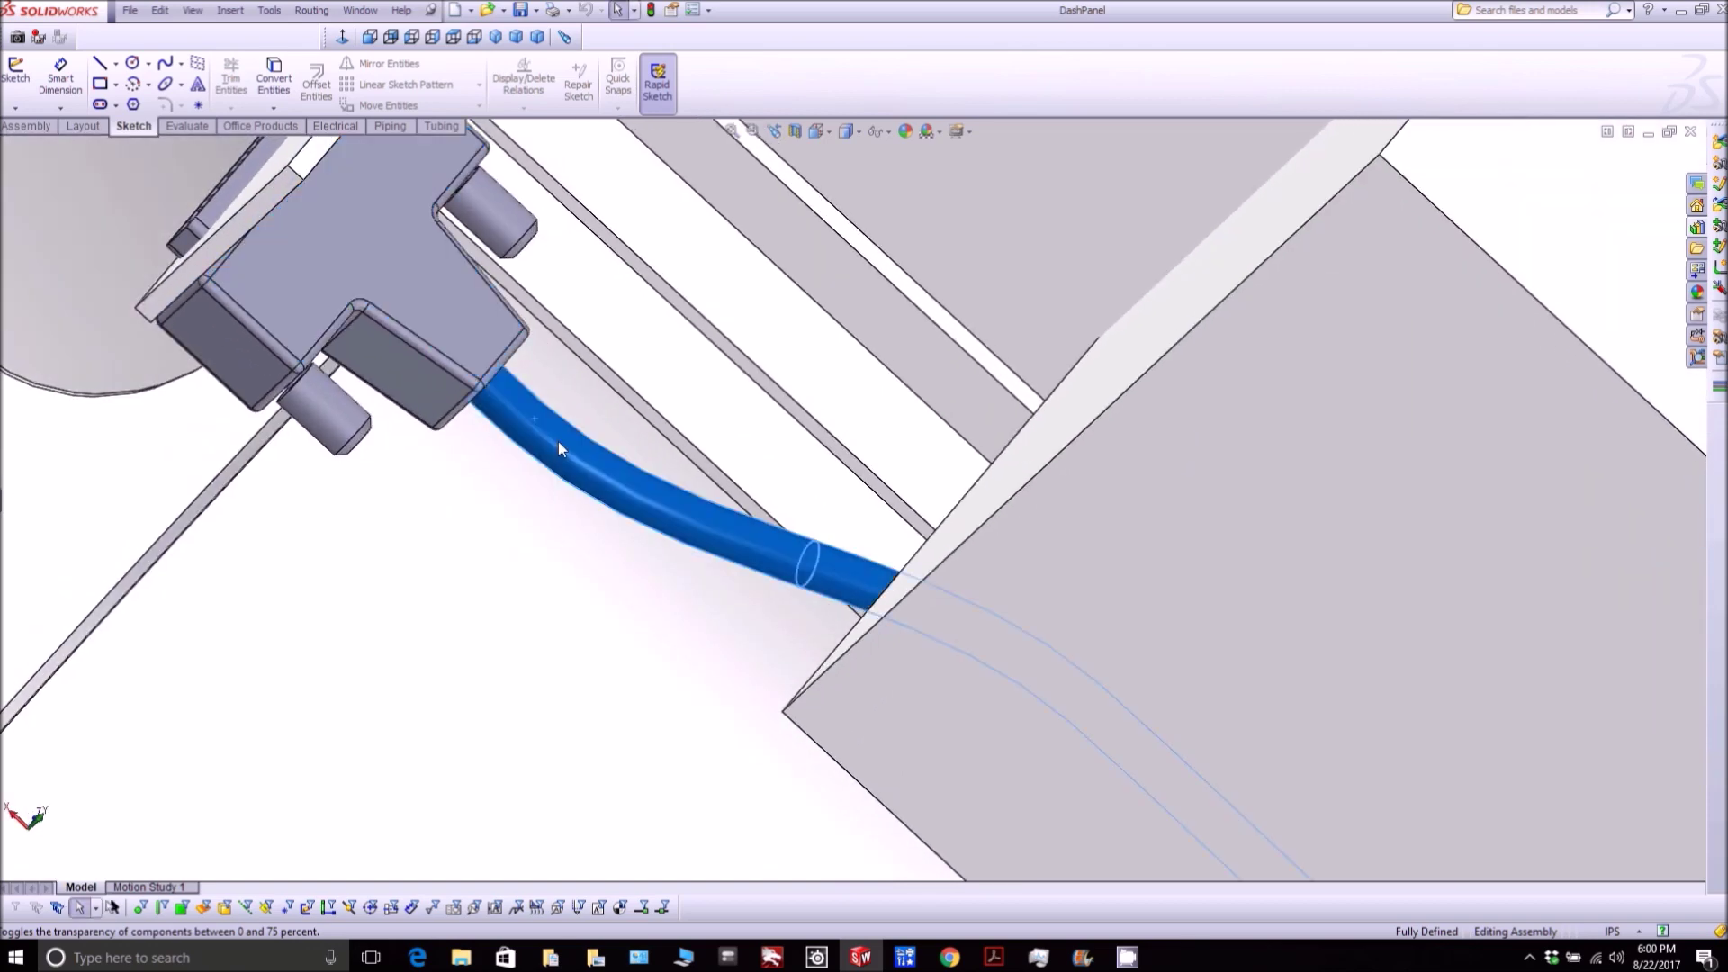
Step: View the dash from behind and around to its front panel, showing the display area beside the electronics bay
scroll(702, 502, up, 3)
drag(701, 497, 767, 485)
scroll(769, 491, up, 4)
scroll(1116, 643, up, 5)
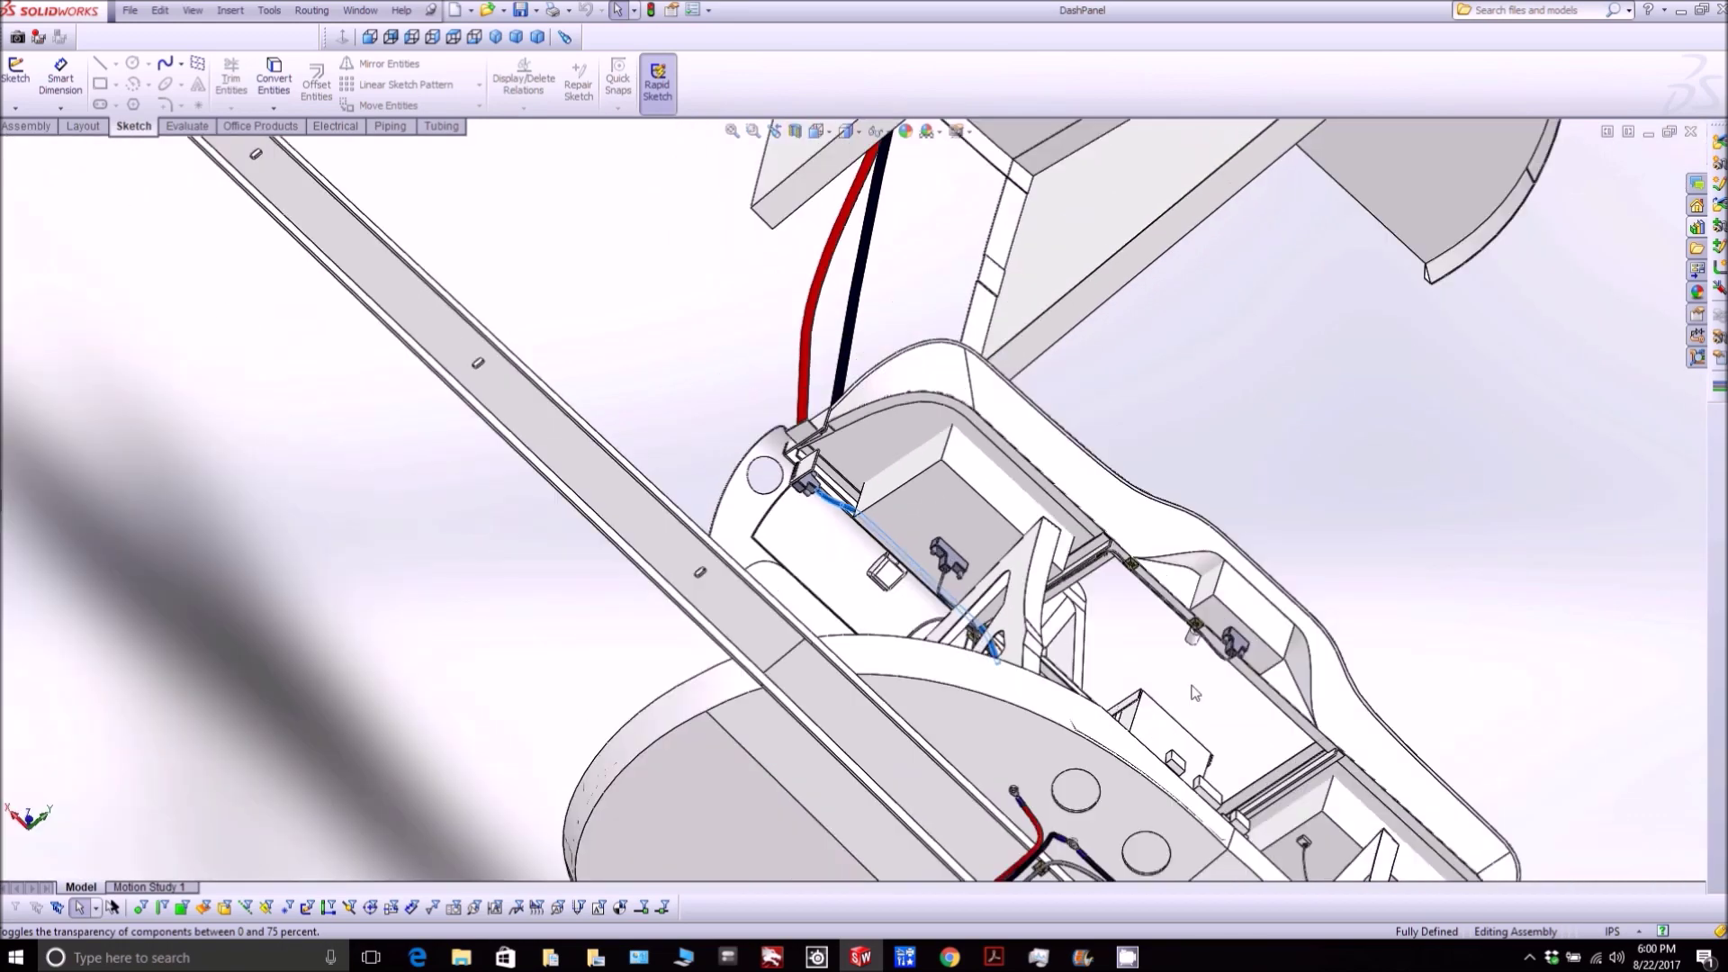
scroll(1168, 710, down, 2)
drag(1161, 700, 927, 488)
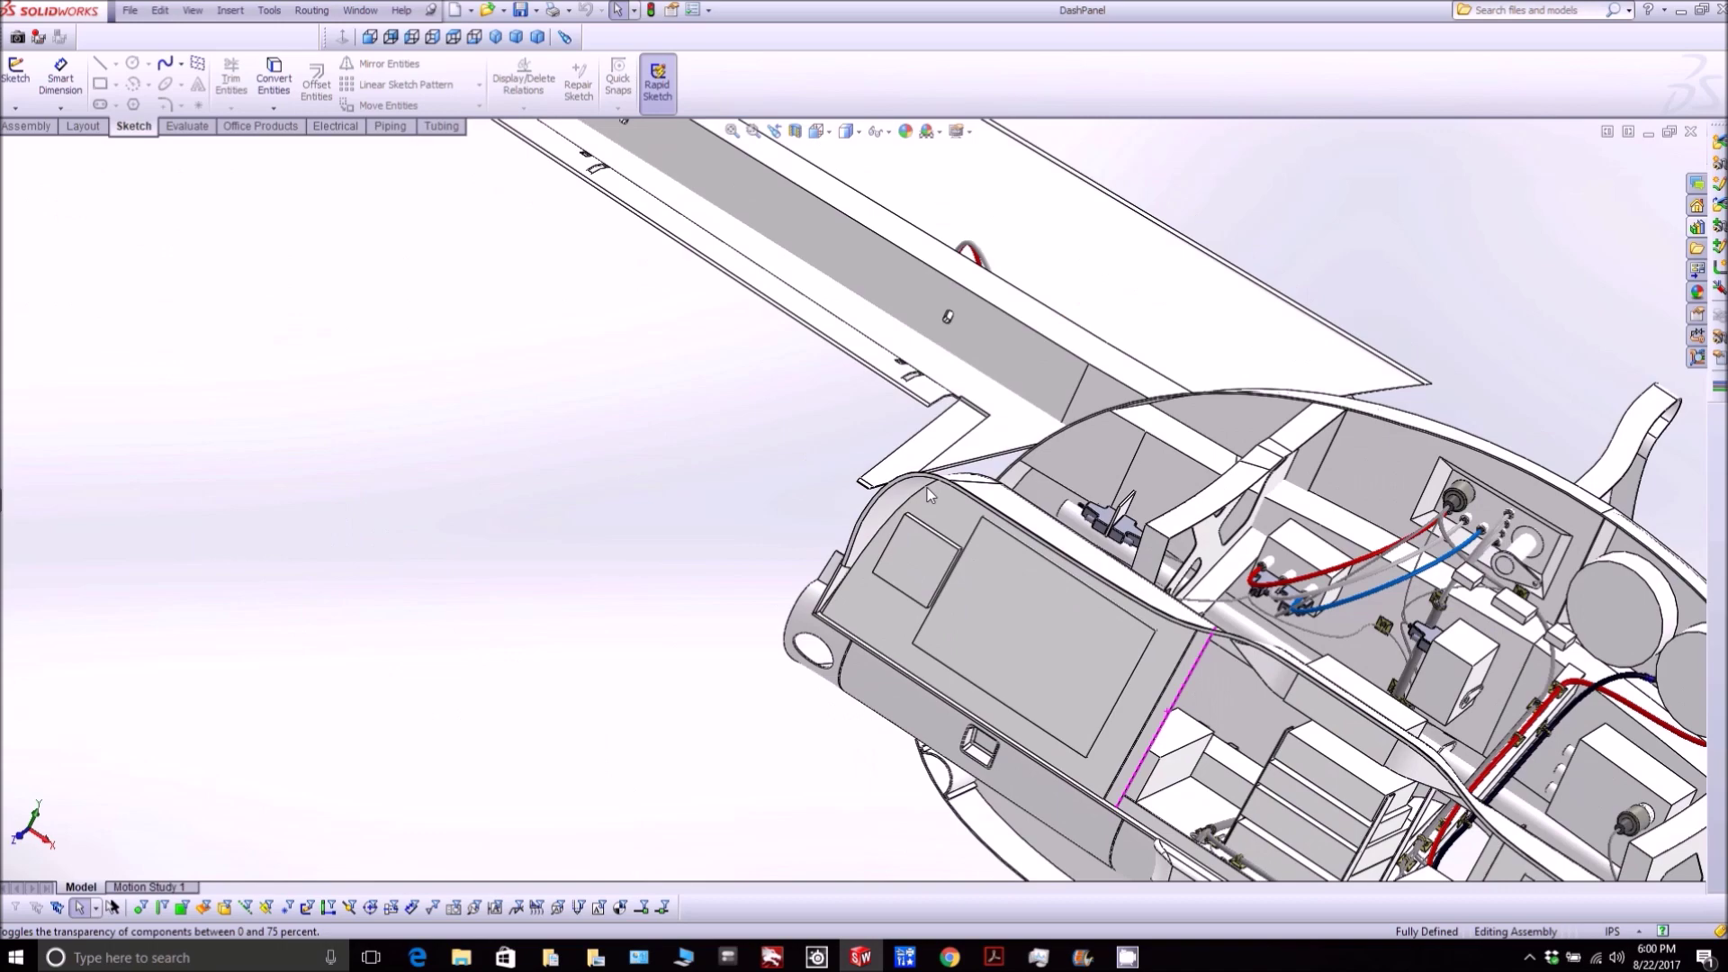
Step: Review the whole assembly from above, covering the dash, electronics bay, centre console, bulkhead, pedals and red and black cables
scroll(927, 487, up, 4)
scroll(1080, 646, down, 2)
scroll(1080, 646, down, 3)
drag(1080, 646, 992, 661)
scroll(992, 660, up, 3)
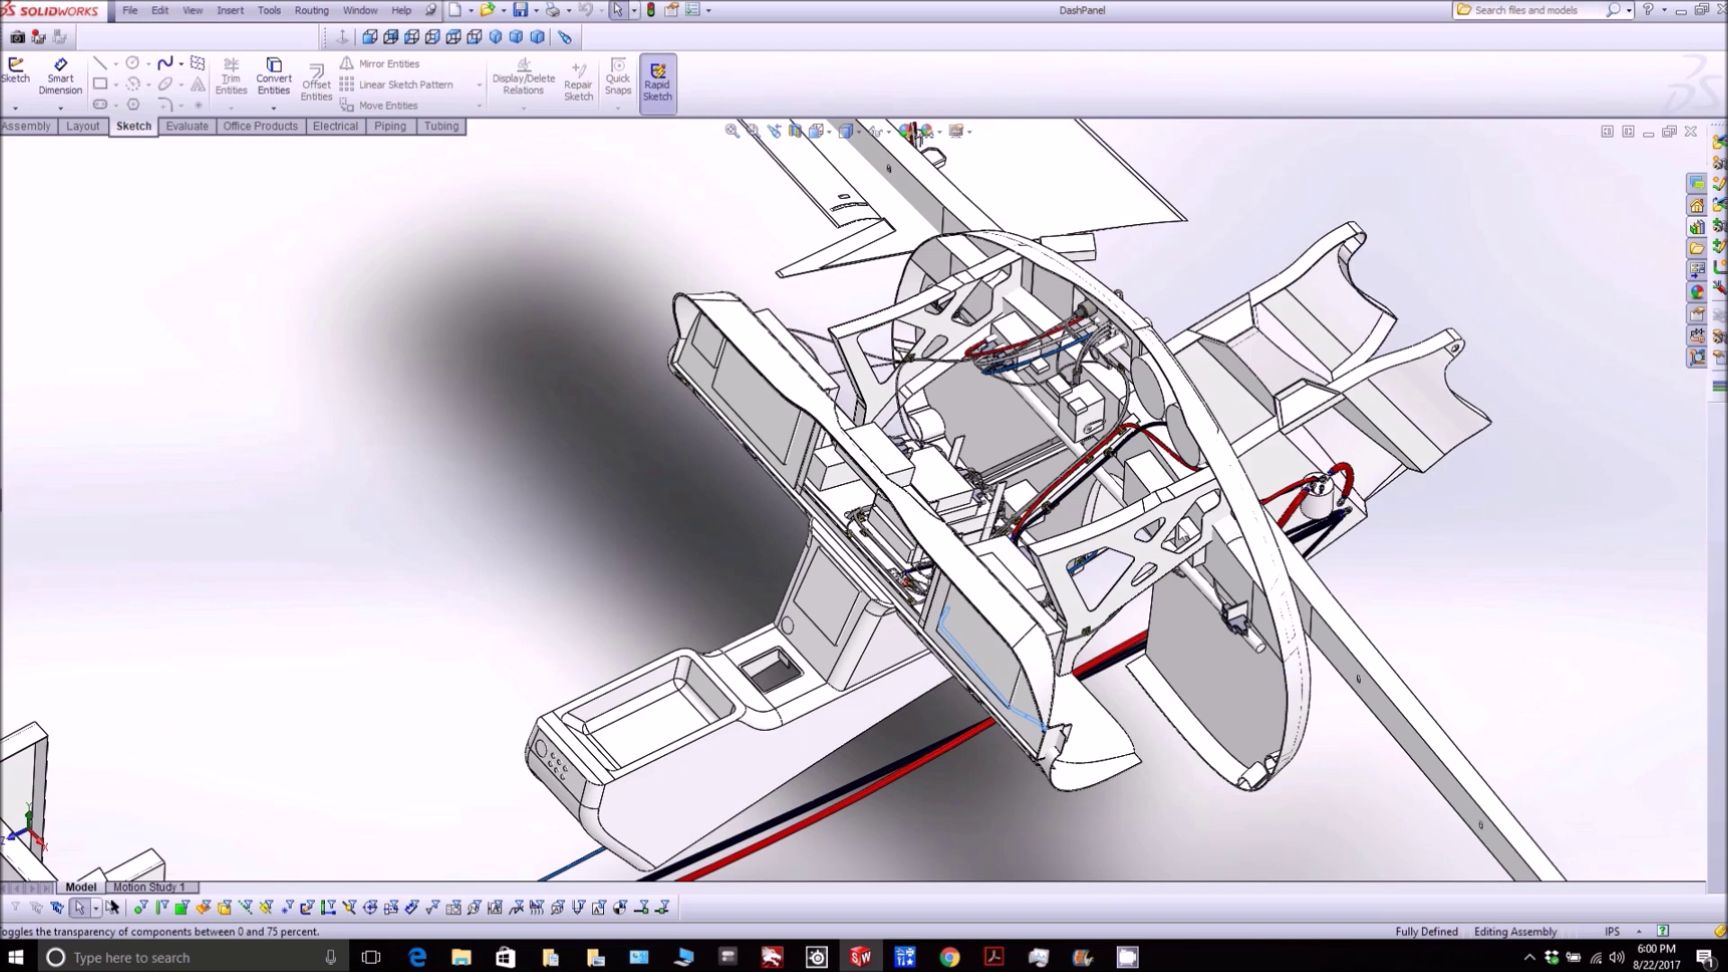
scroll(1242, 535, down, 2)
scroll(1057, 576, up, 3)
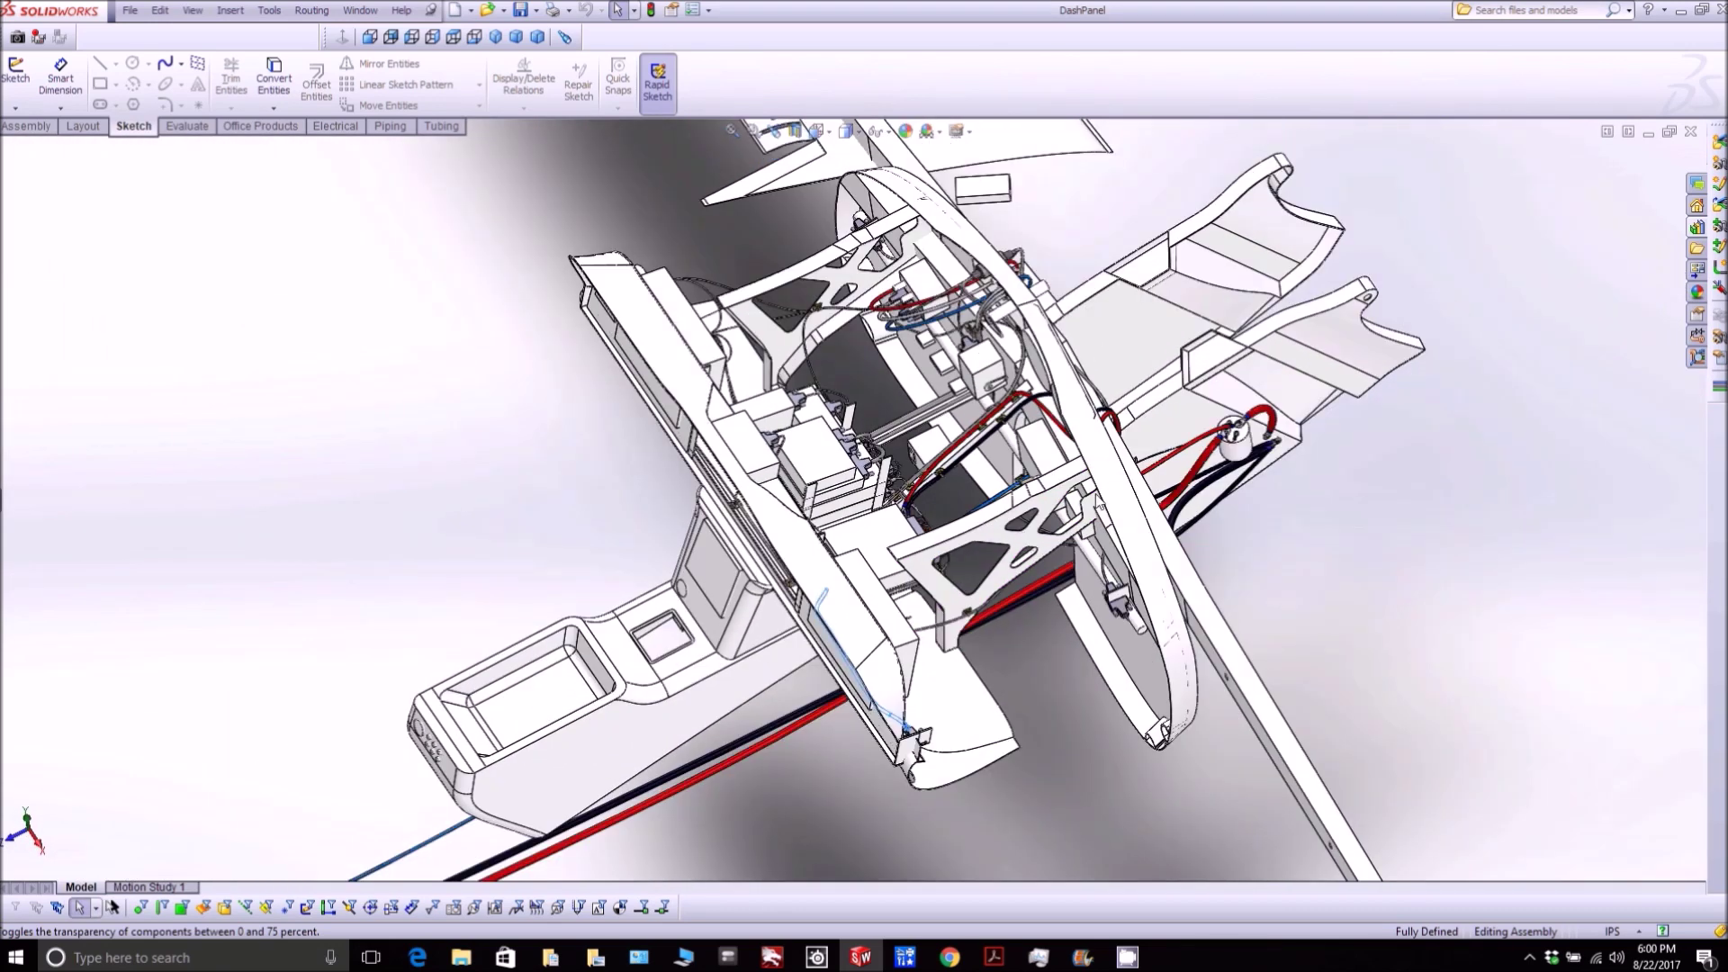
scroll(1116, 486, down, 1)
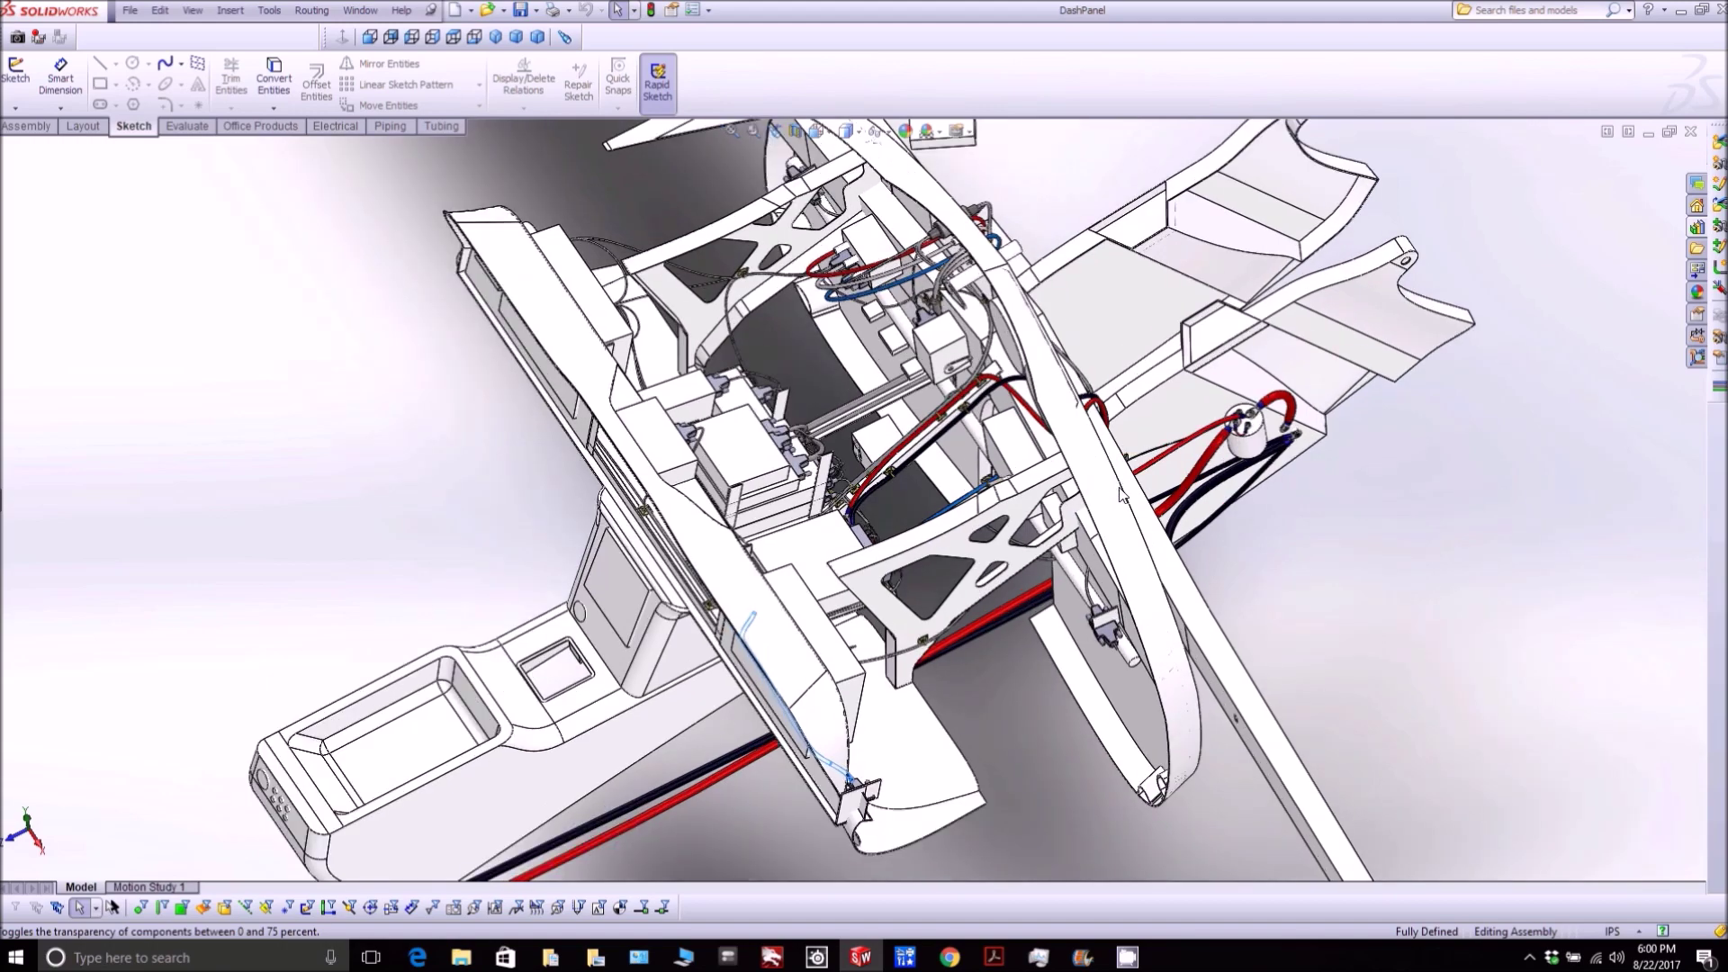